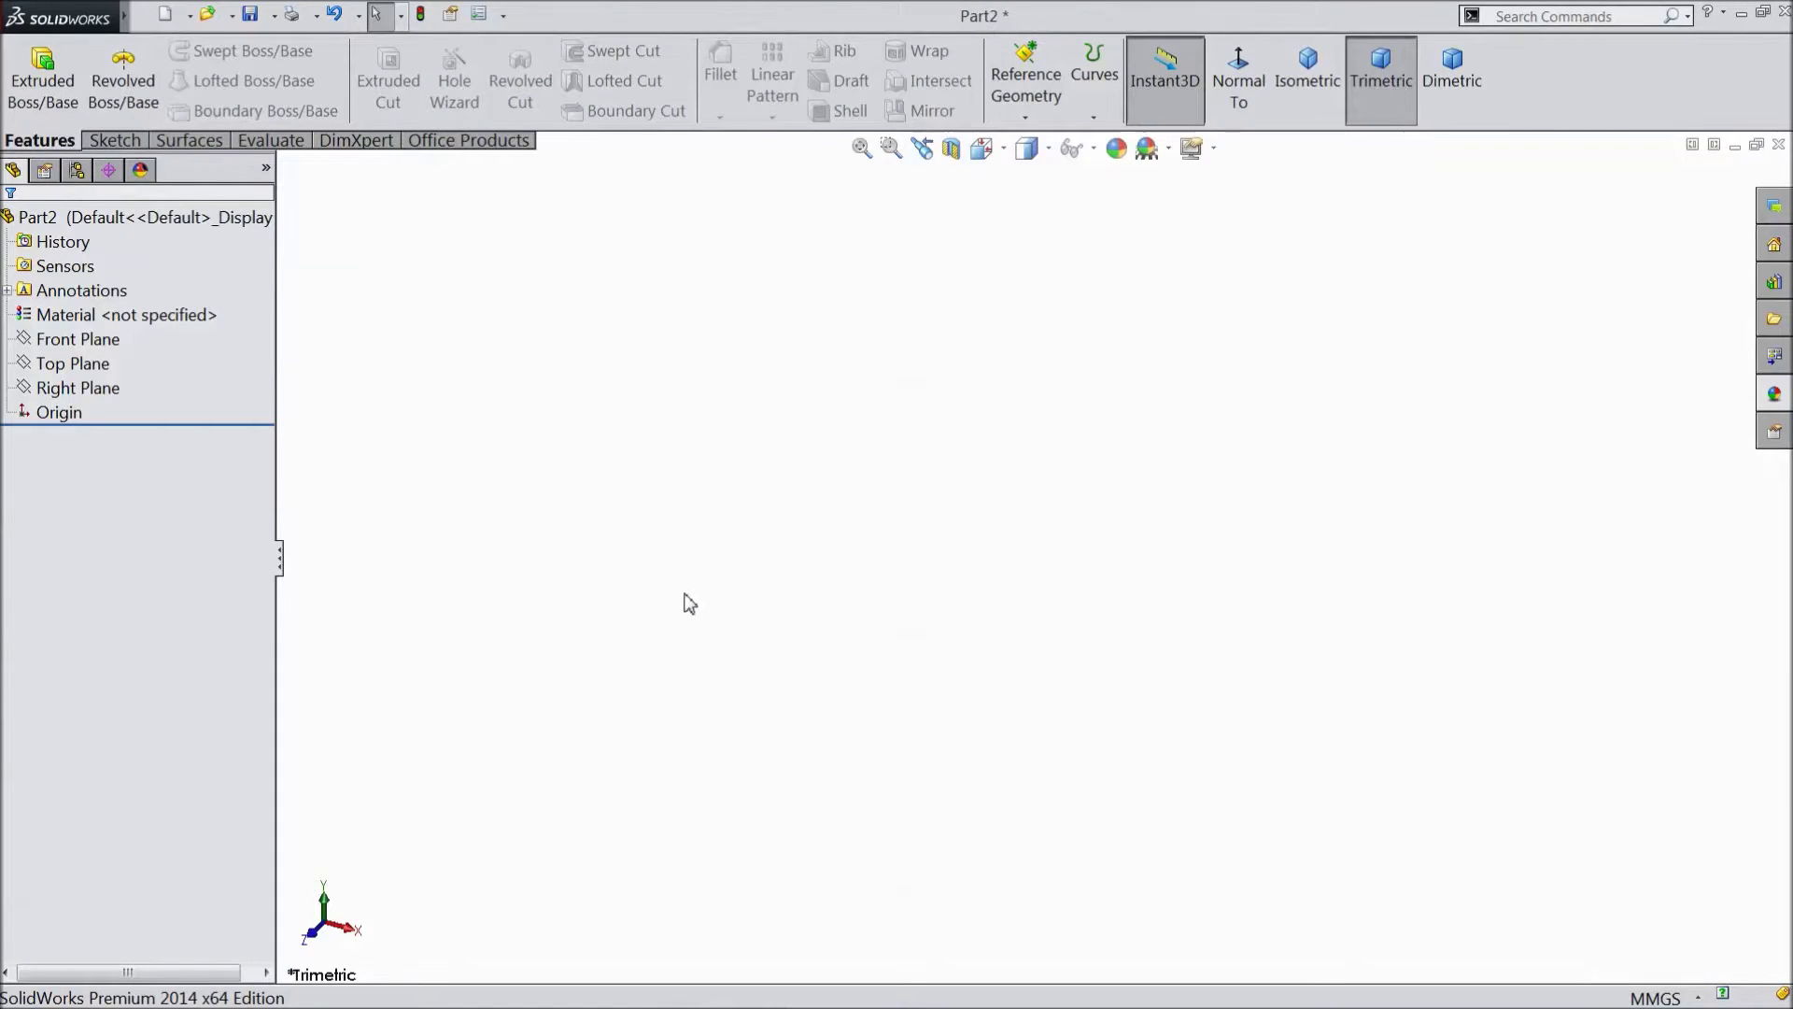
Step: Start a sketch on the Front Plane and draw a circle centred on the origin
click(78, 338)
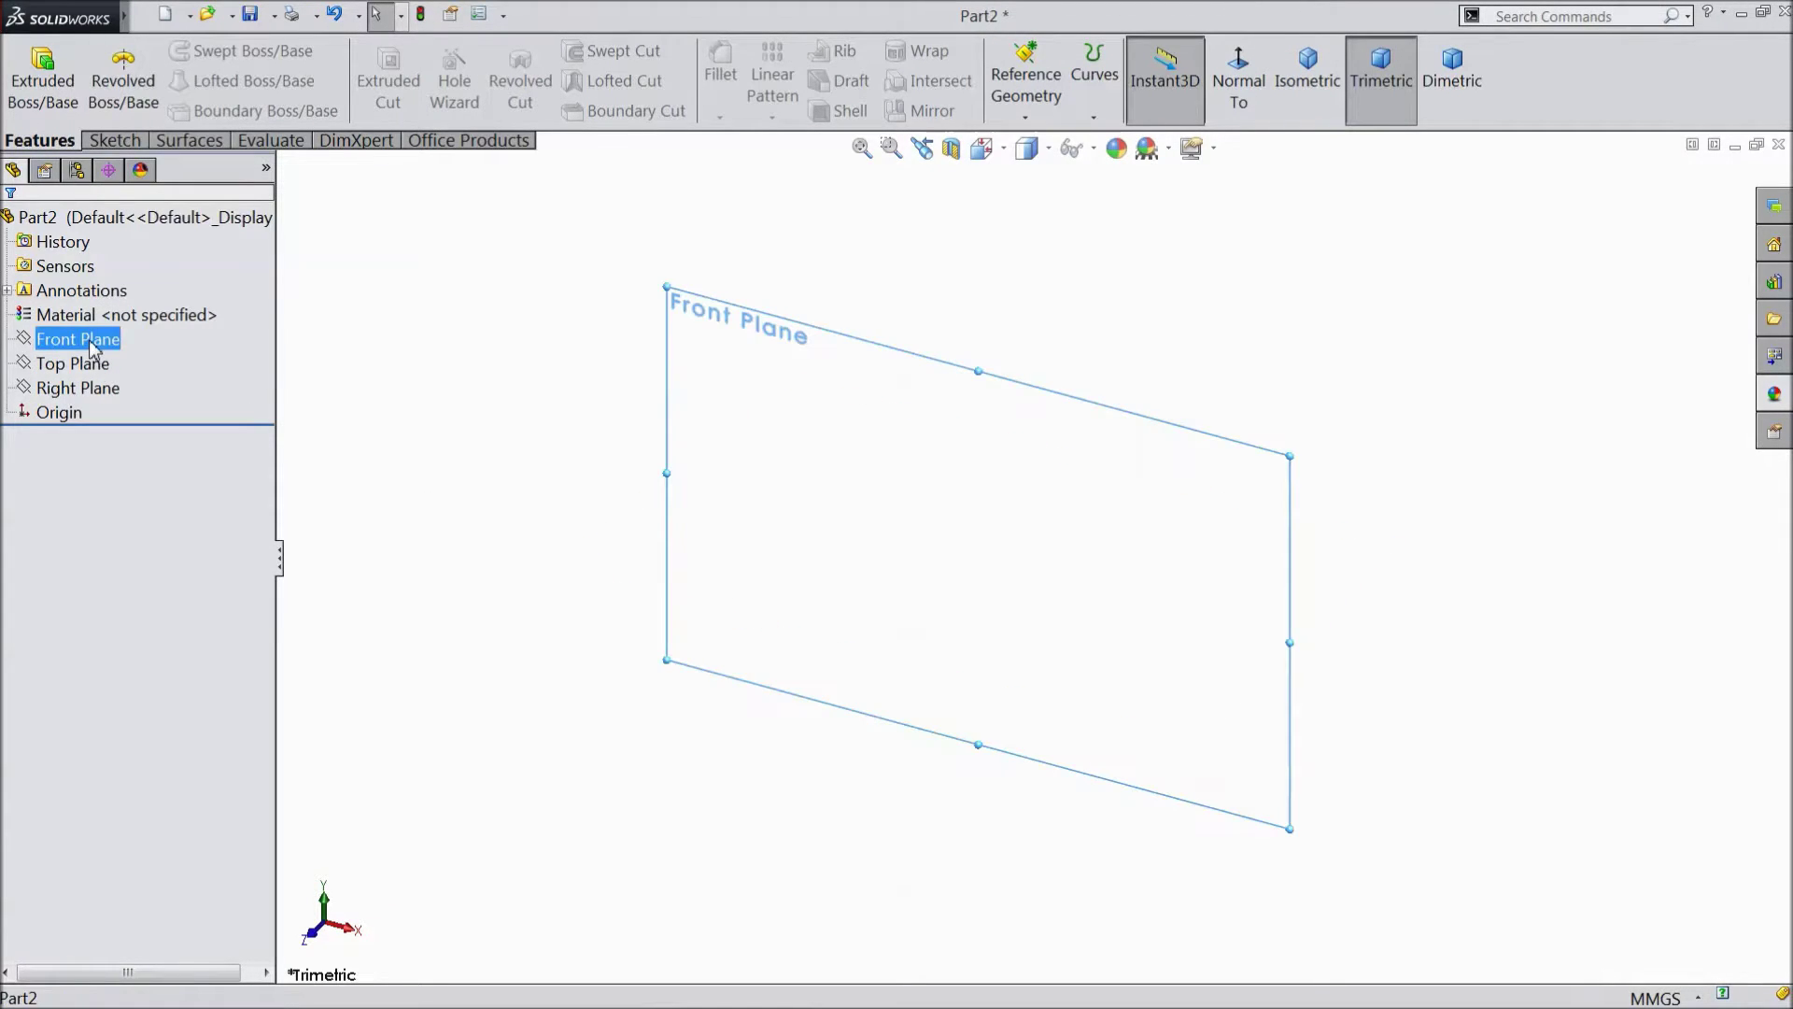
click(105, 315)
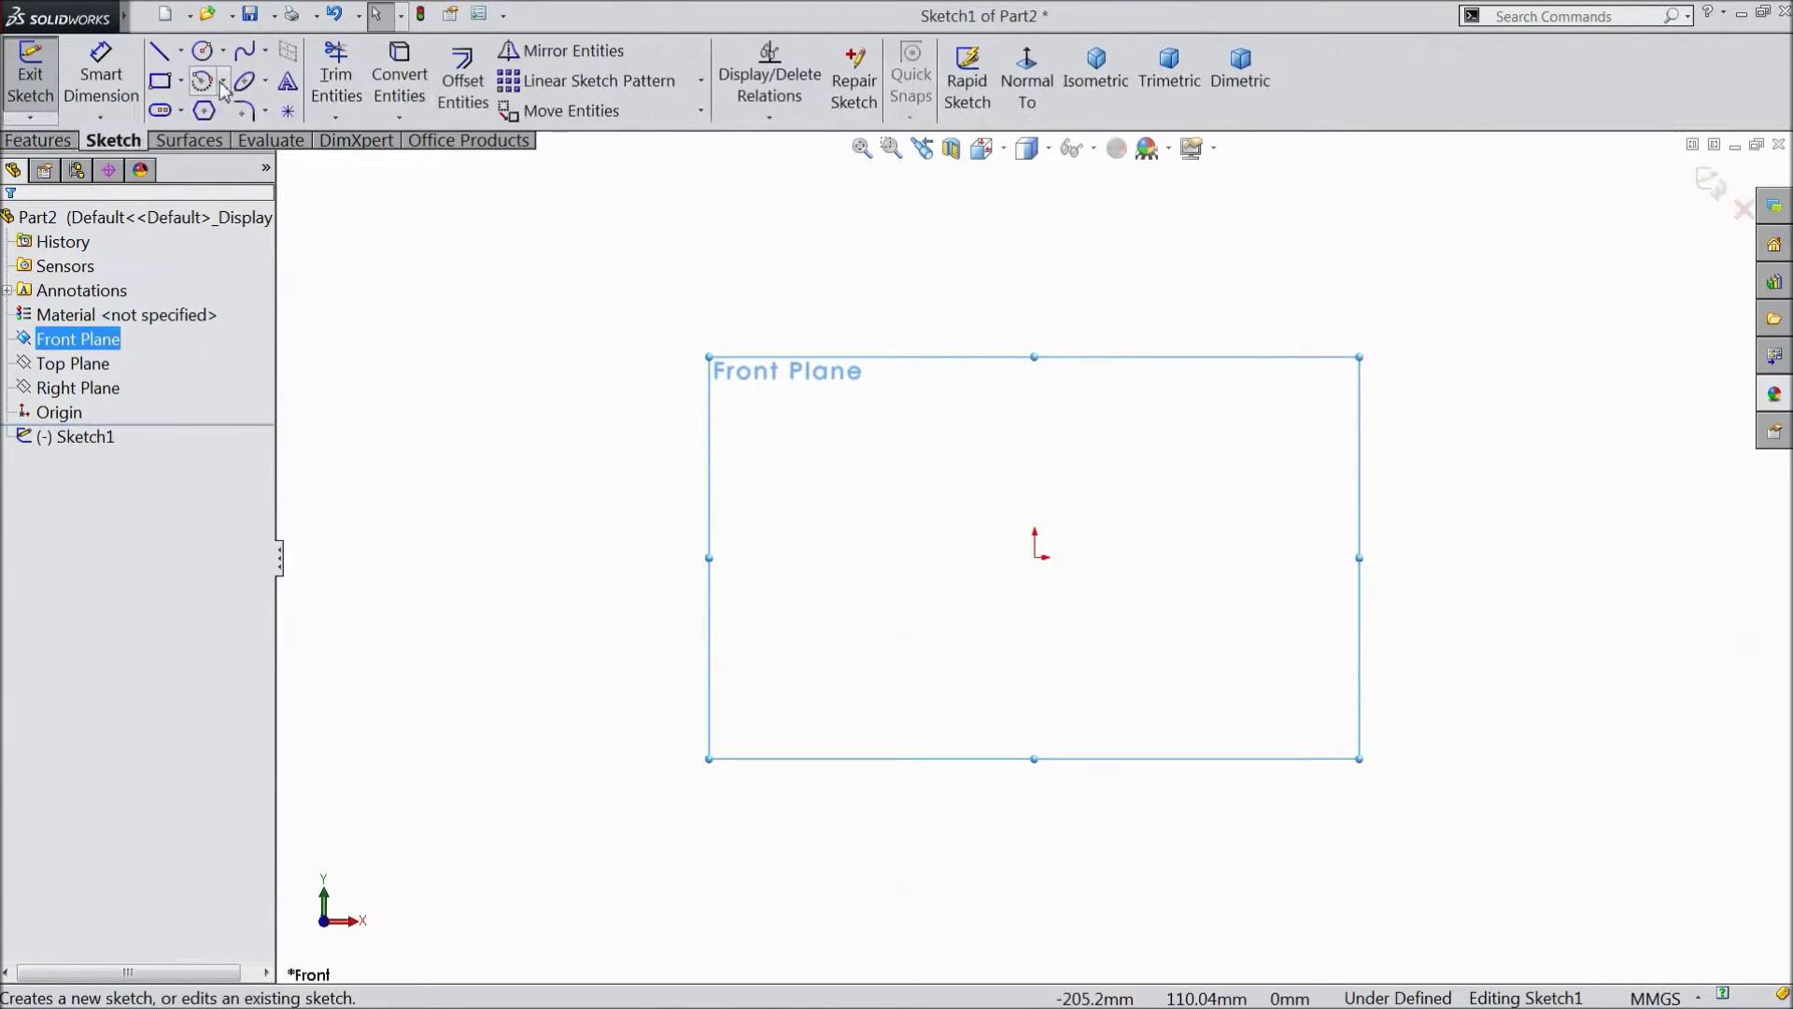
click(203, 52)
click(1034, 557)
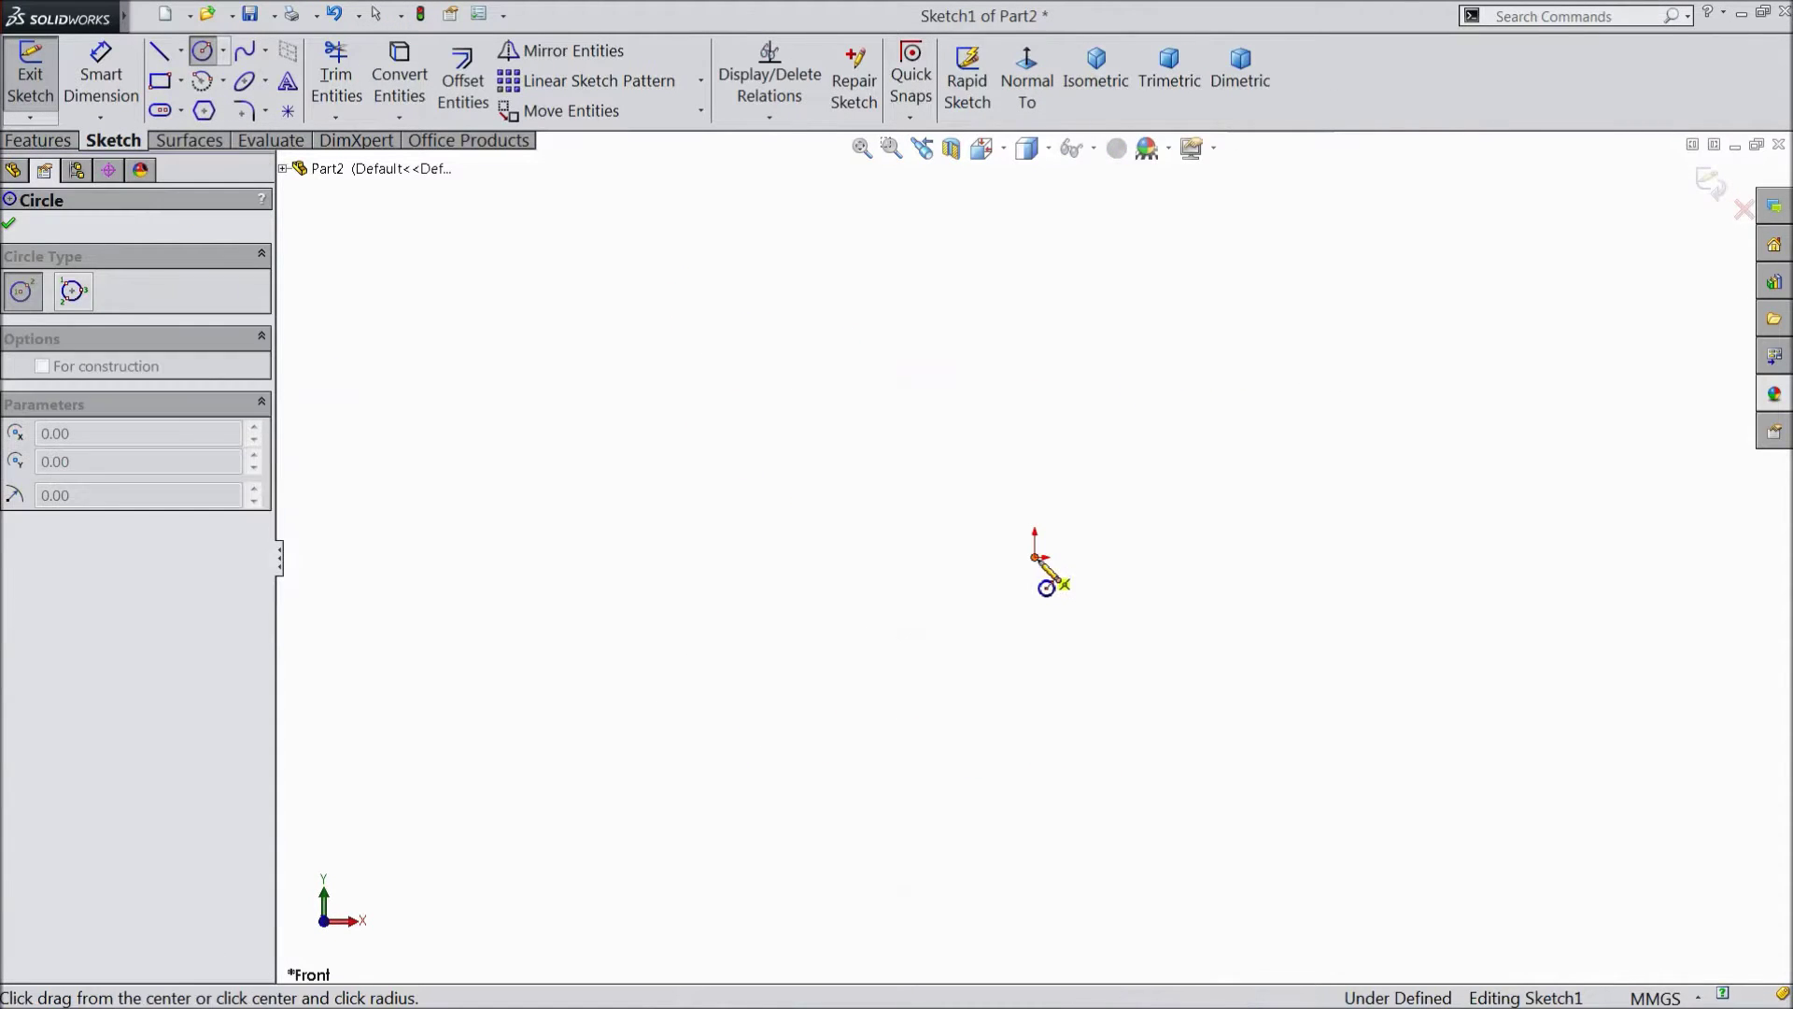
click(1004, 357)
Step: Dimension the circle's diameter to 80 mm
click(101, 75)
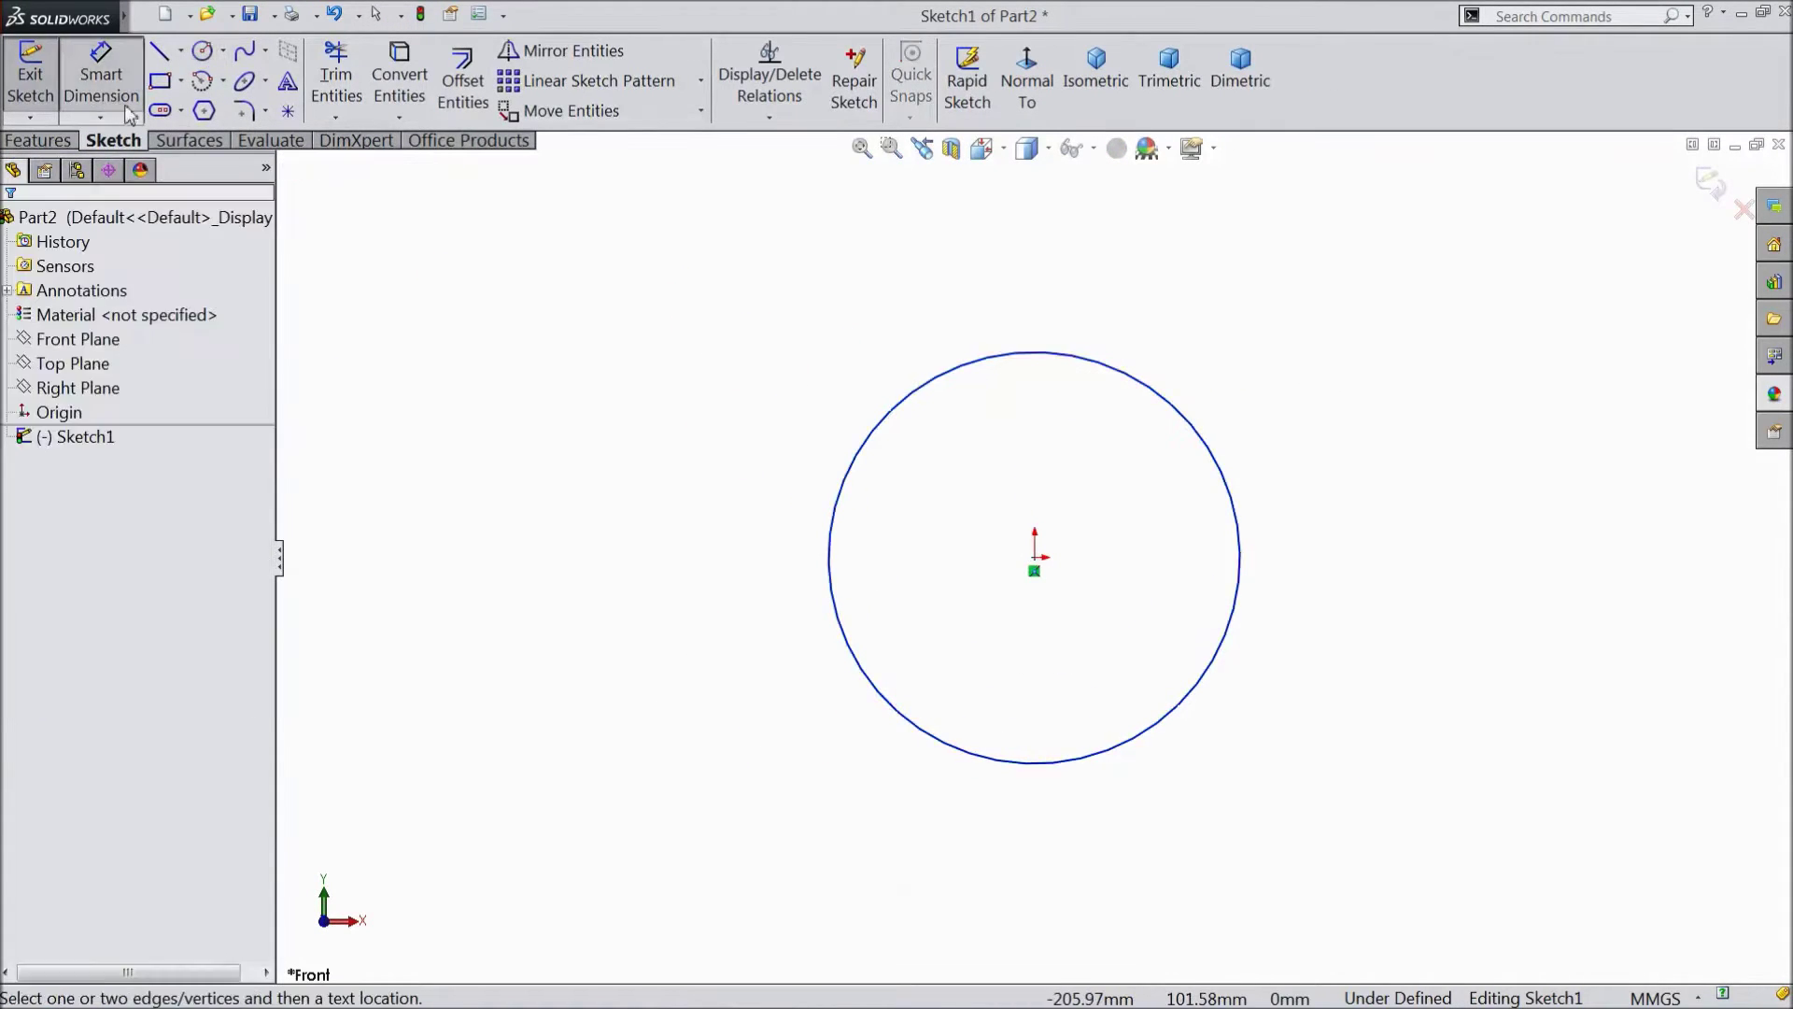
click(845, 488)
click(639, 560)
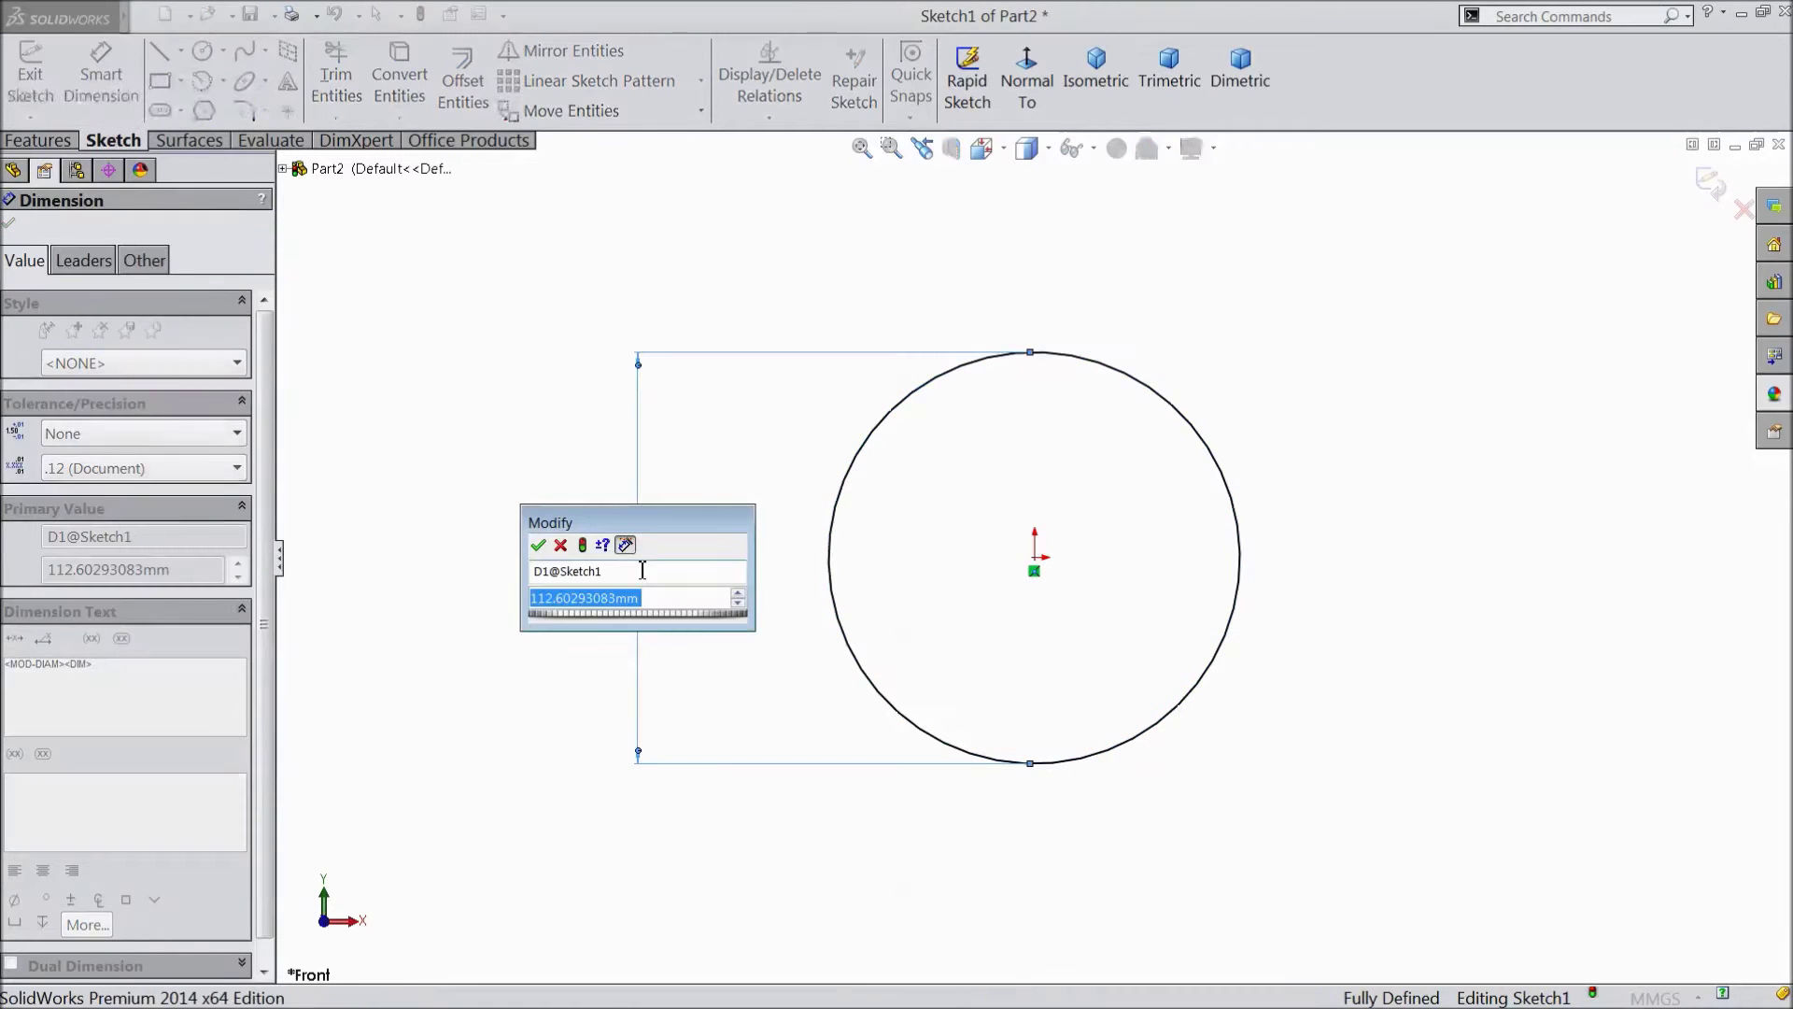
text(80)
click(537, 545)
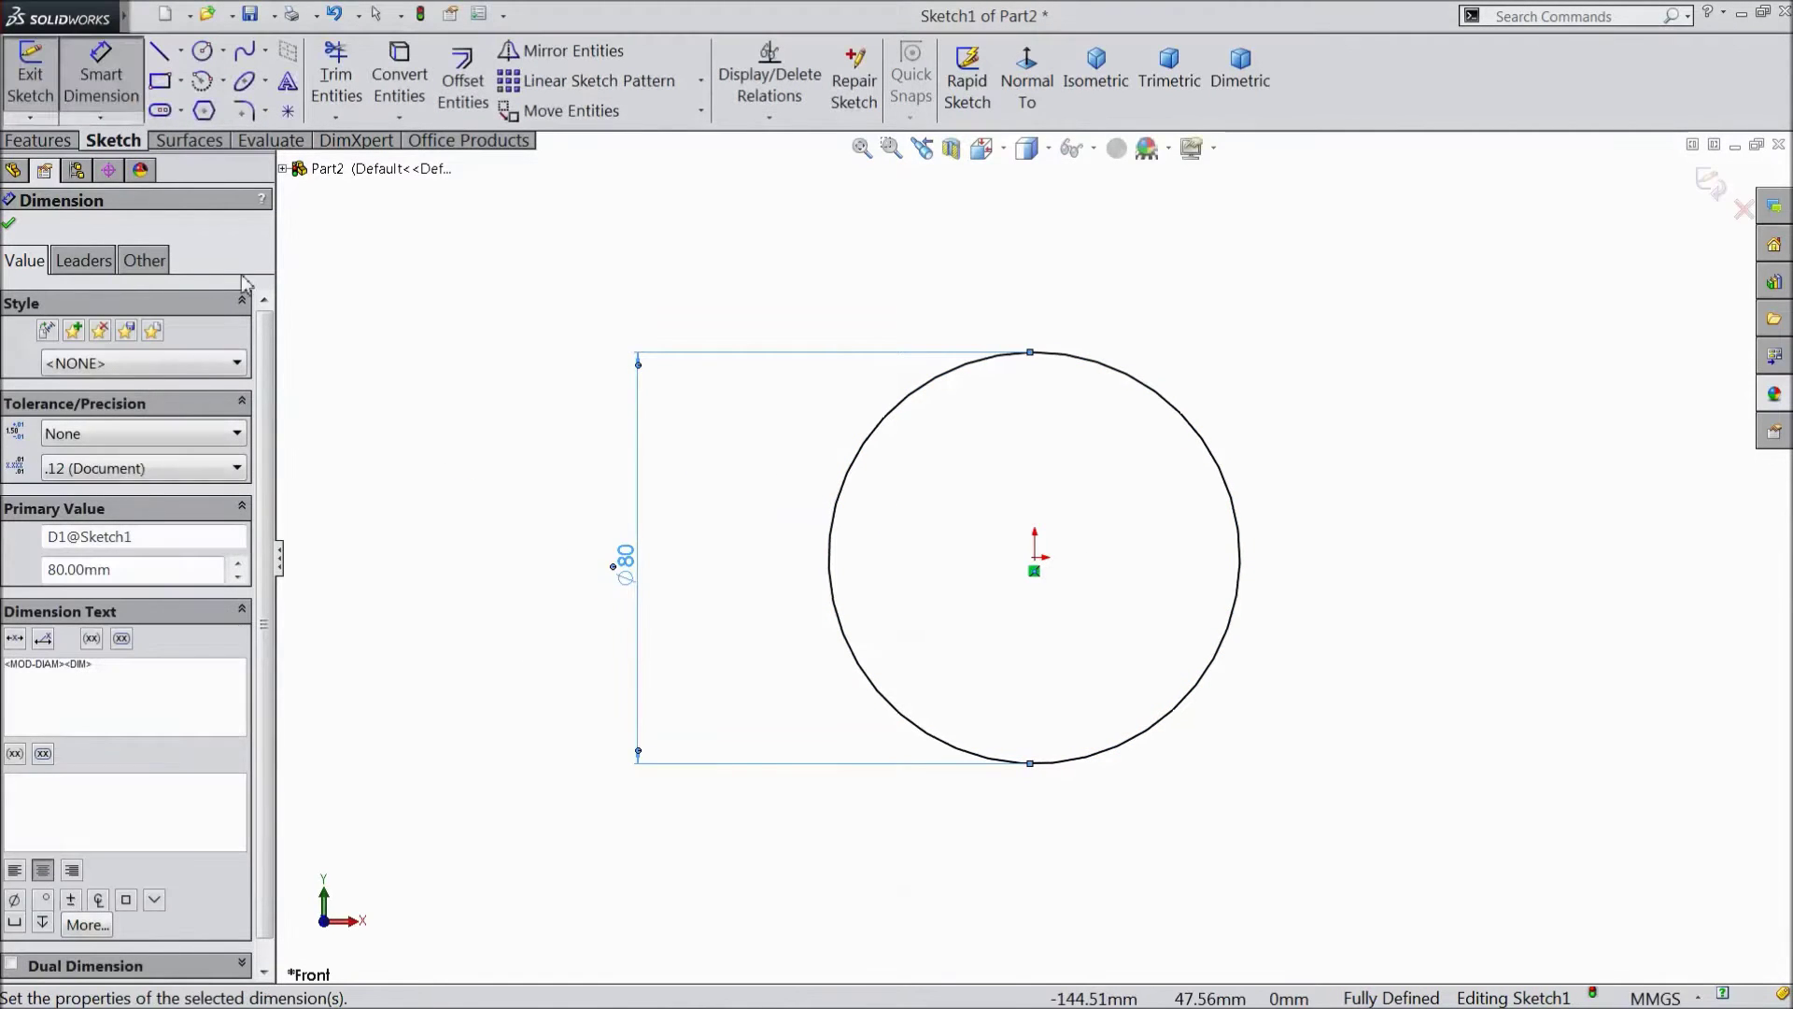
Step: Extrude the Ø80 circle mid-plane to an 830 mm depth
click(38, 140)
click(43, 79)
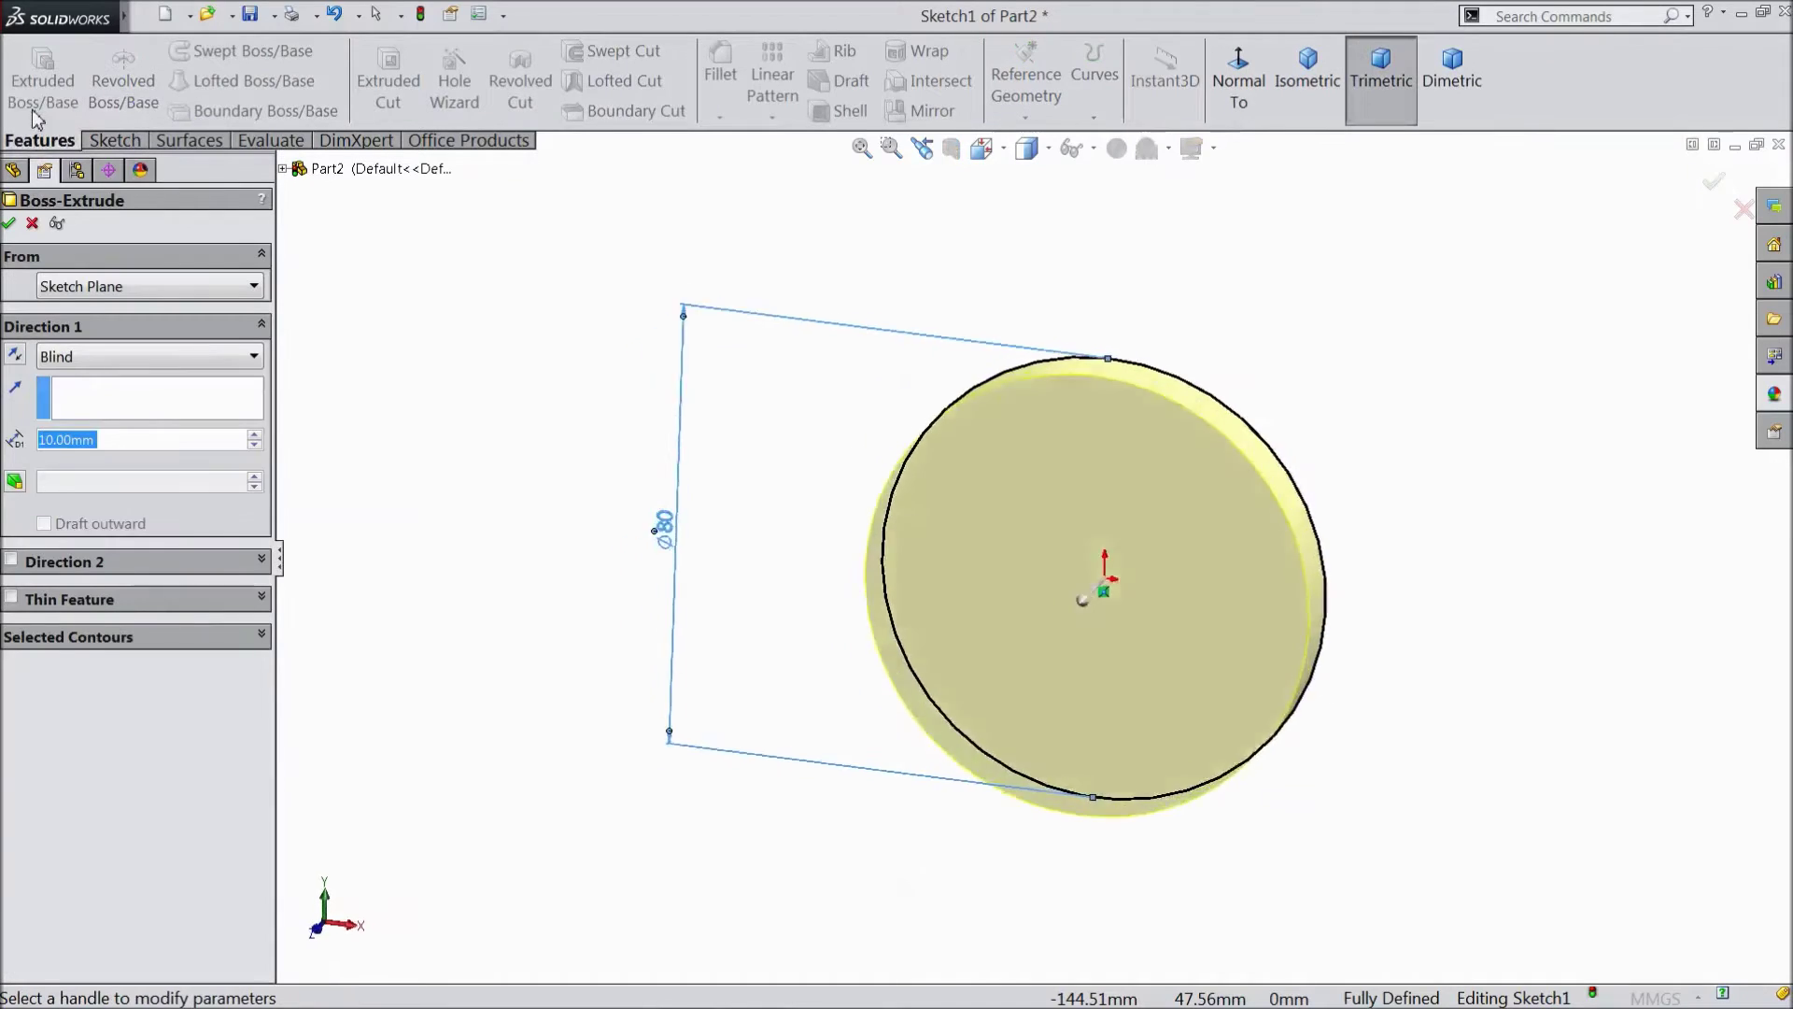
click(104, 359)
click(91, 479)
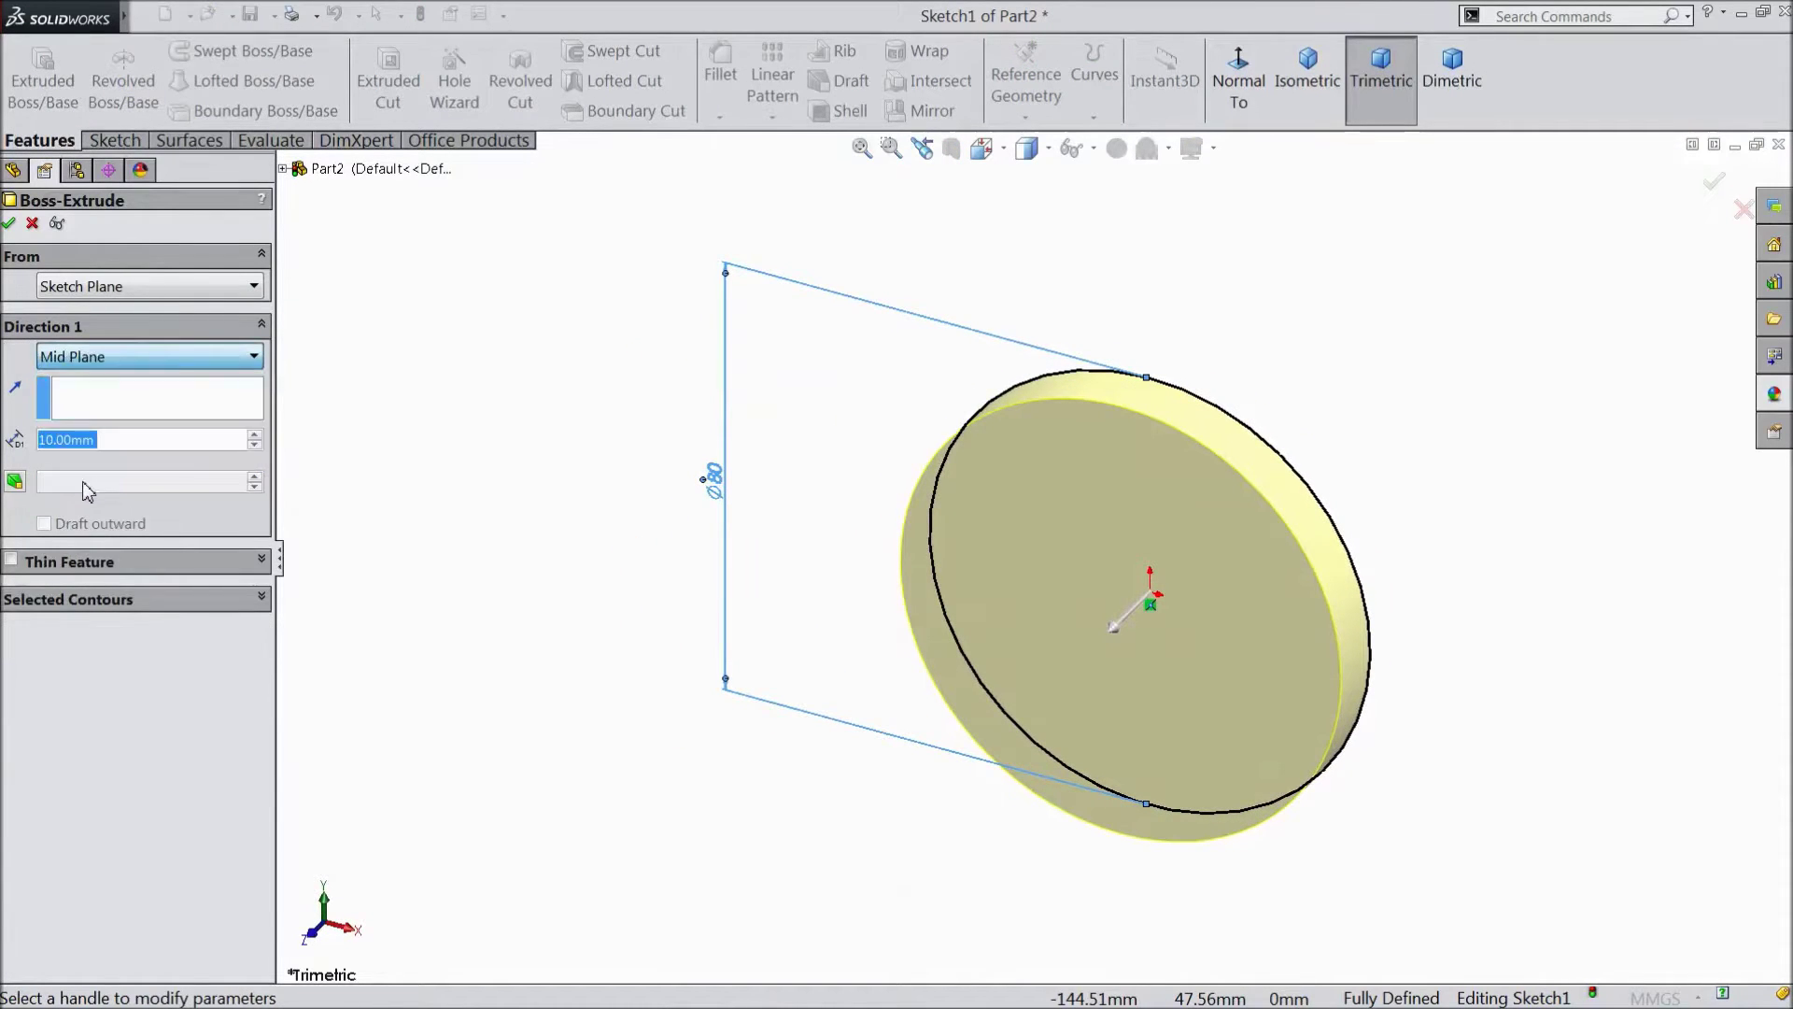
text(830)
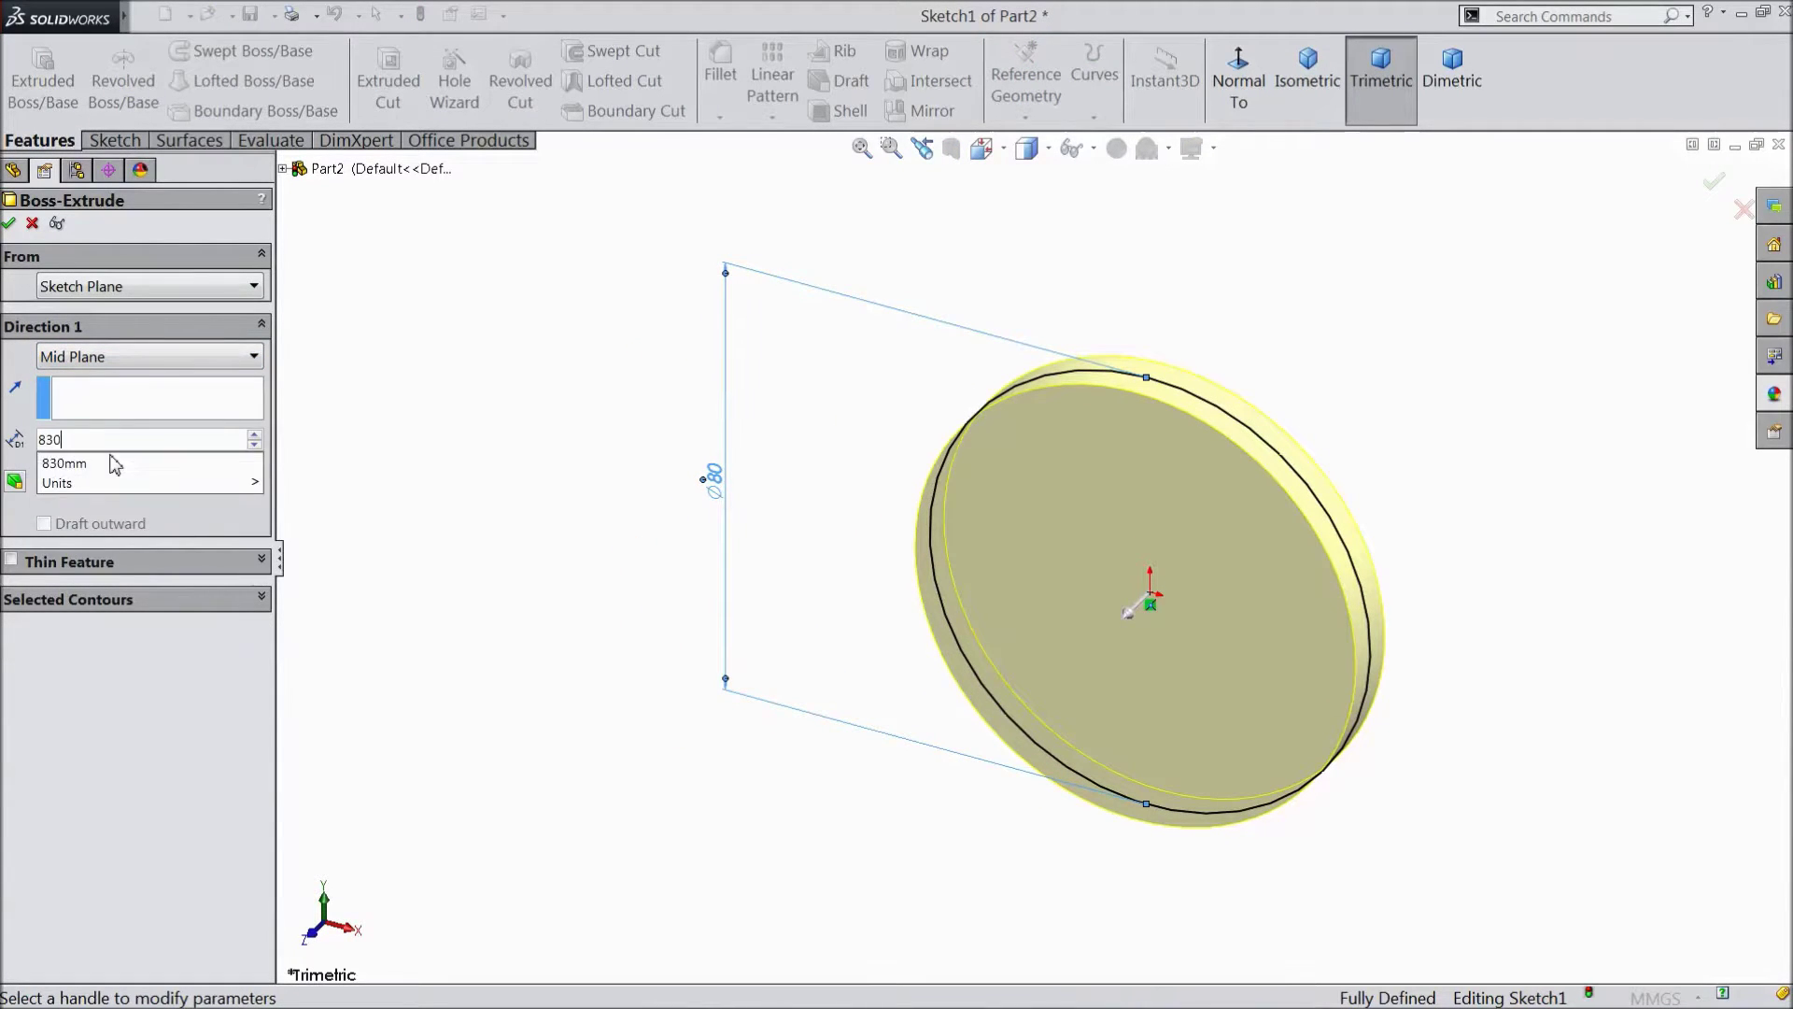
key(Return)
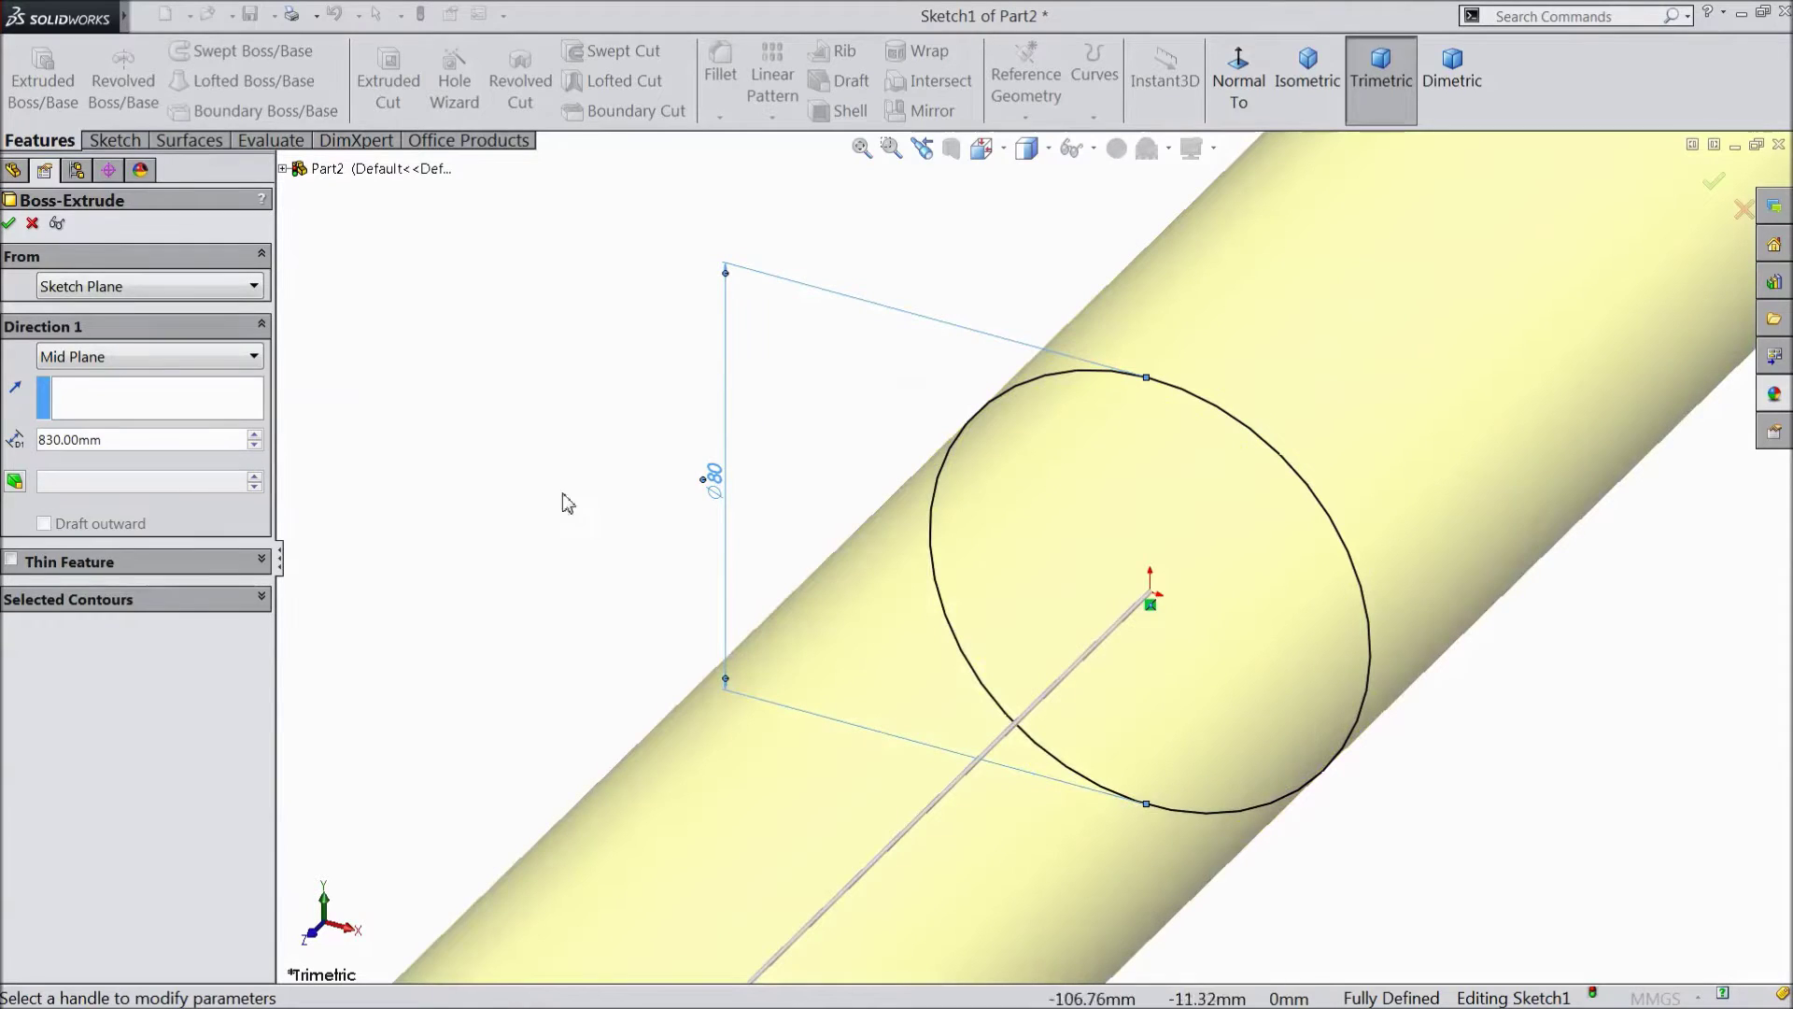
Step: Make it a thin feature with a 5 mm wall flipped inward and accept the tube
click(10, 560)
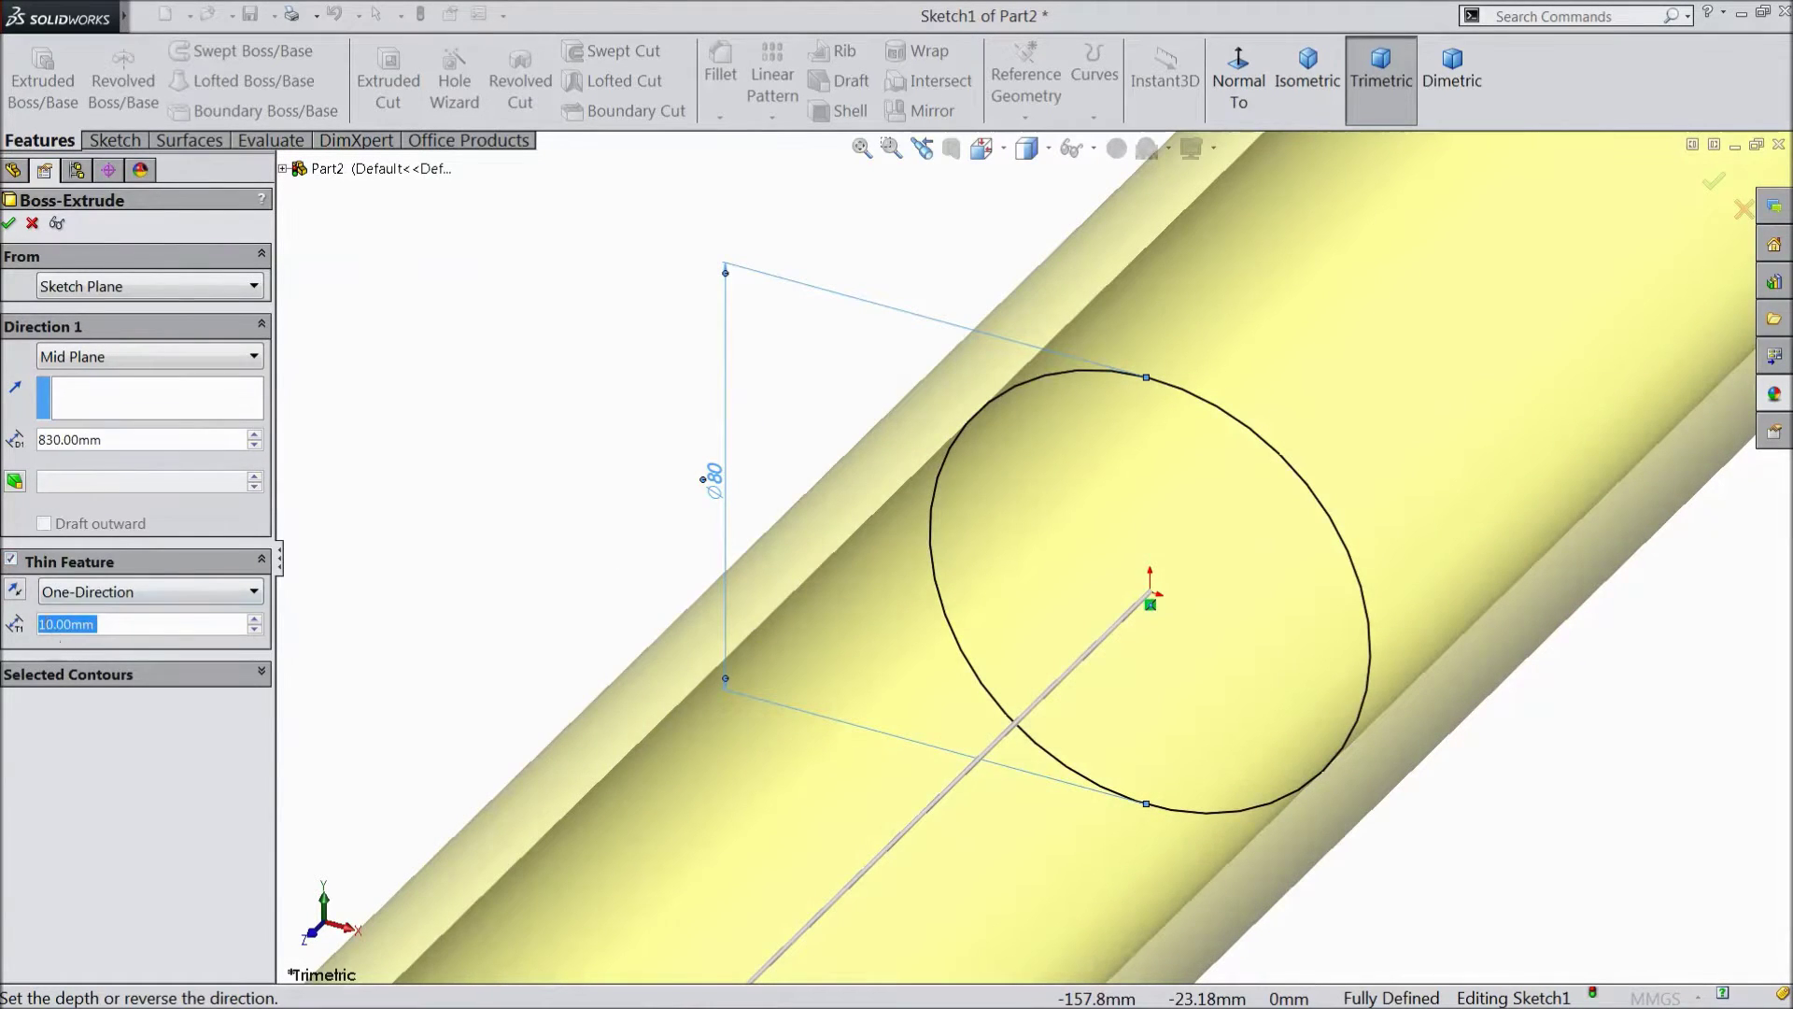
text(5)
mouse_move(94, 669)
click(106, 737)
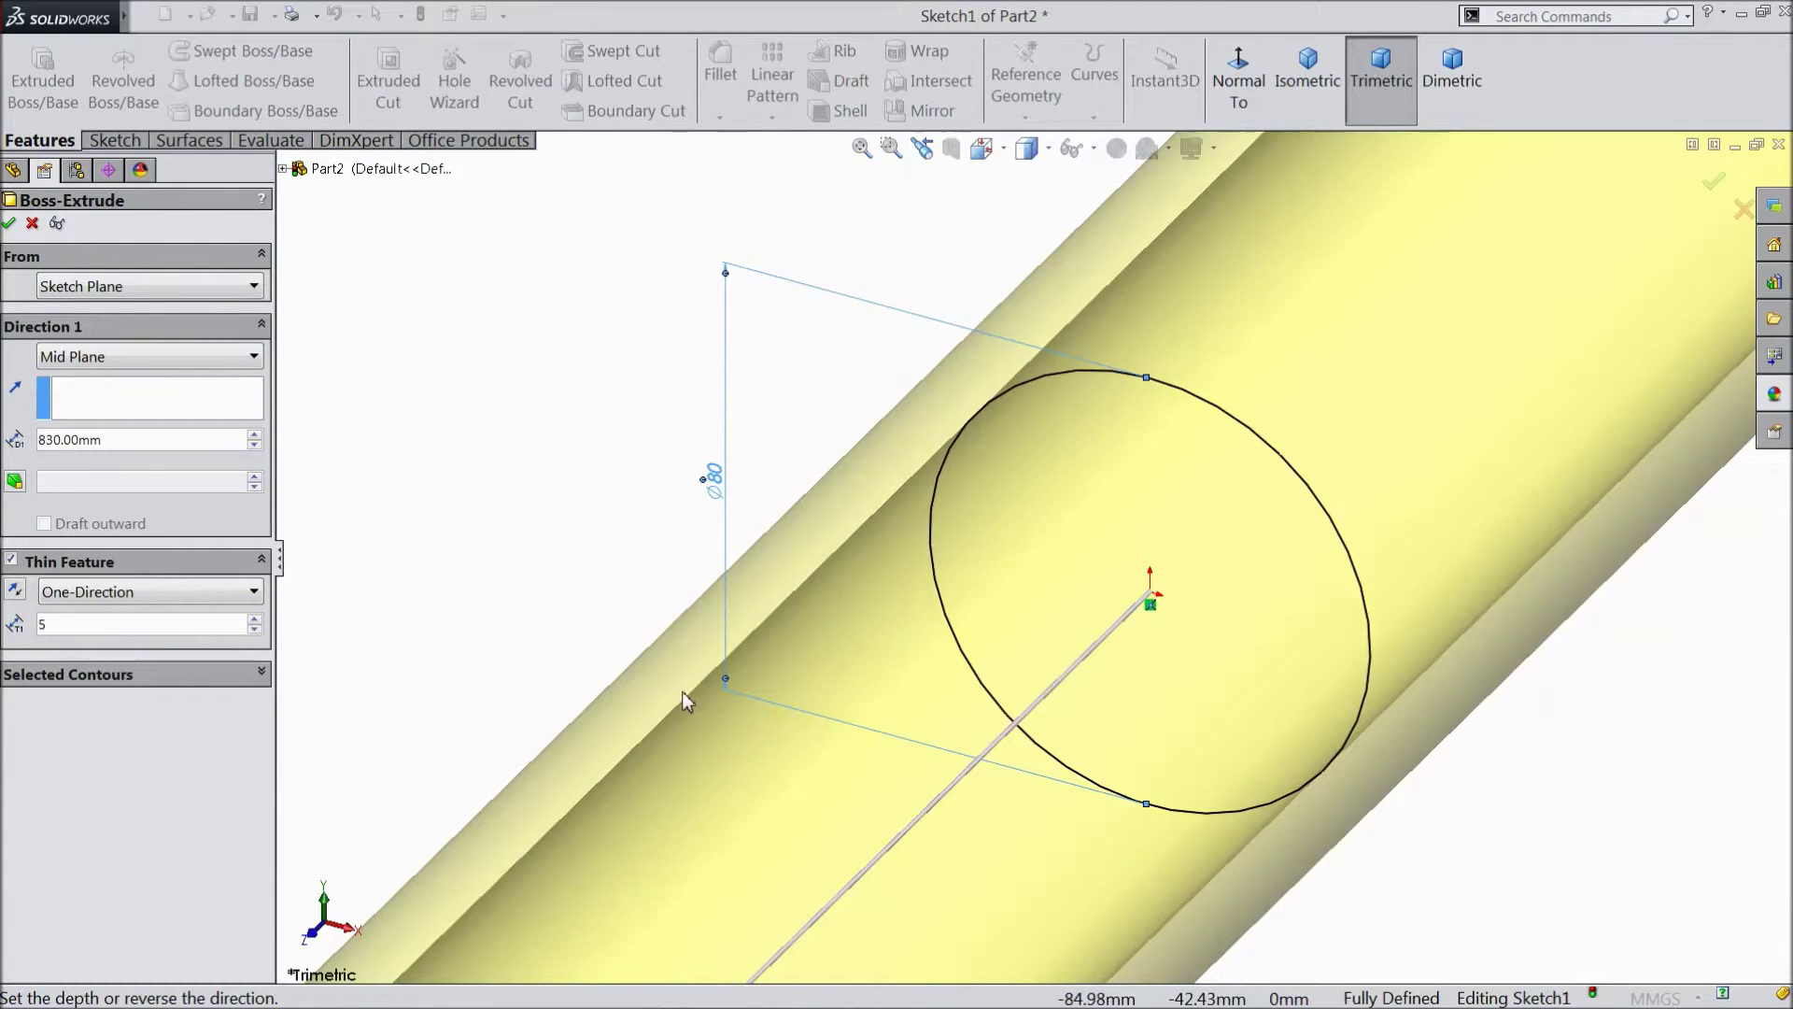
scroll(360, 572, up, 5)
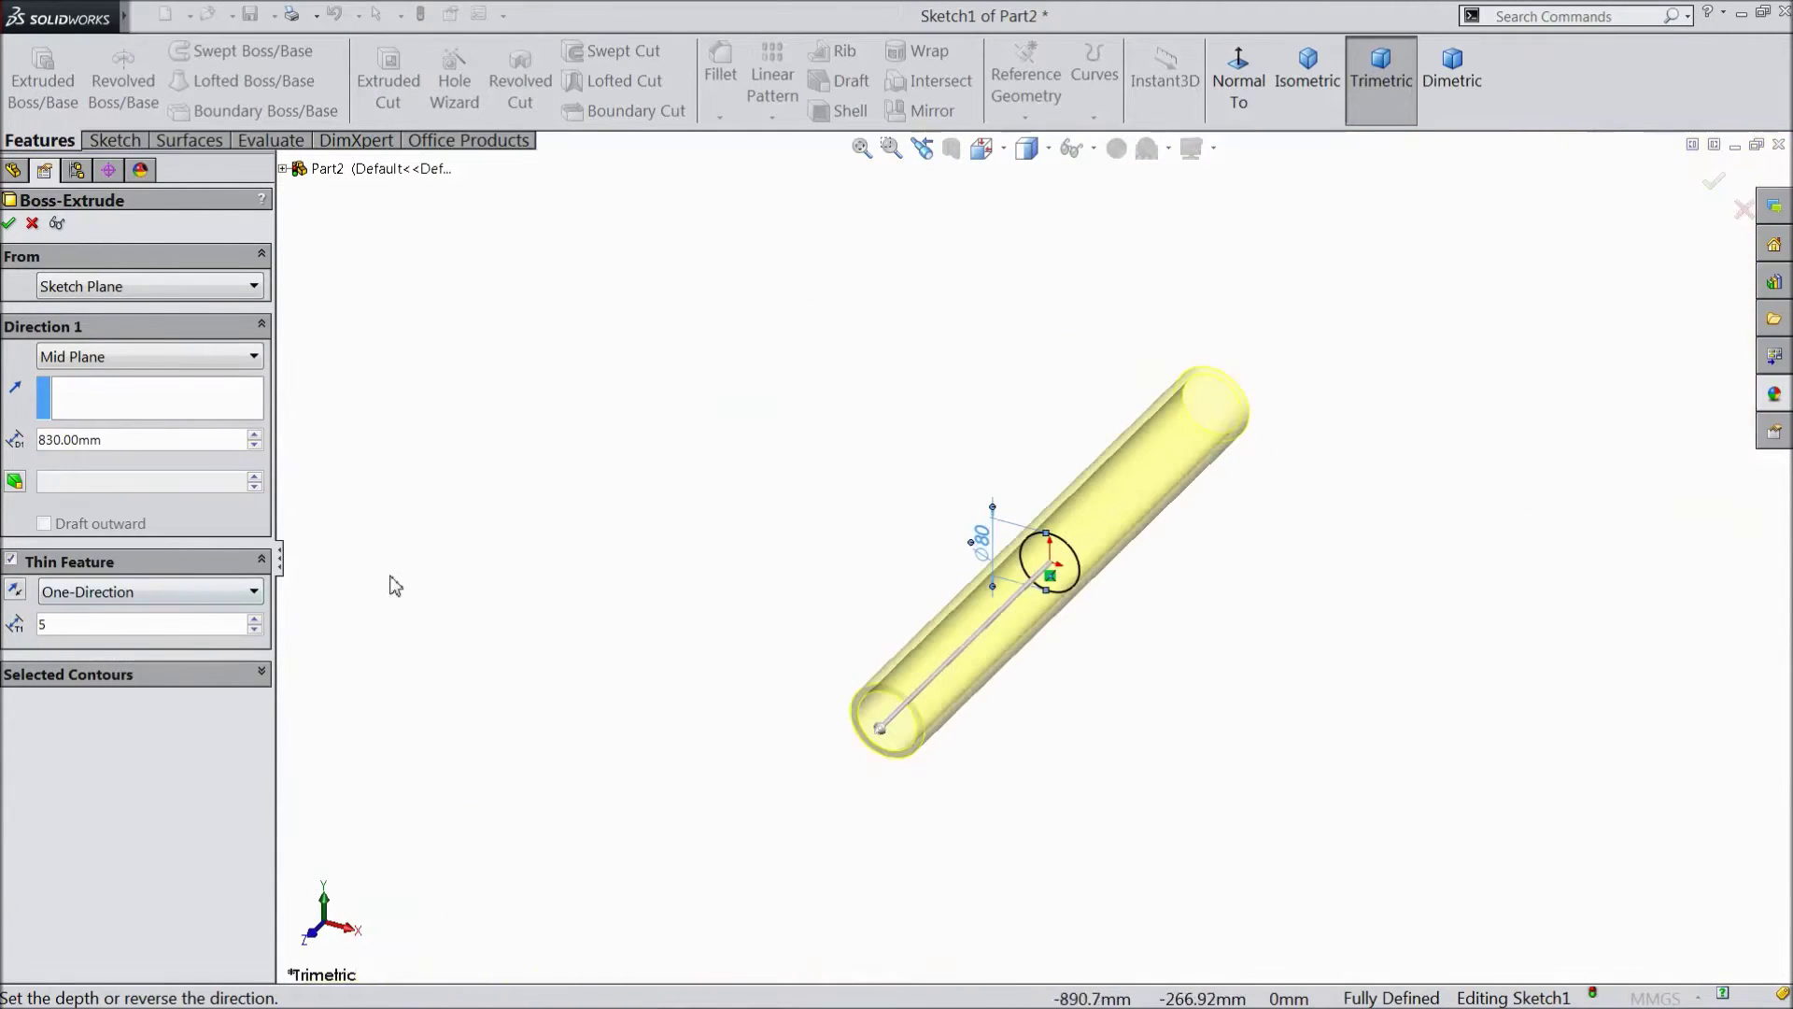
scroll(993, 692, down, 5)
scroll(804, 715, down, 2)
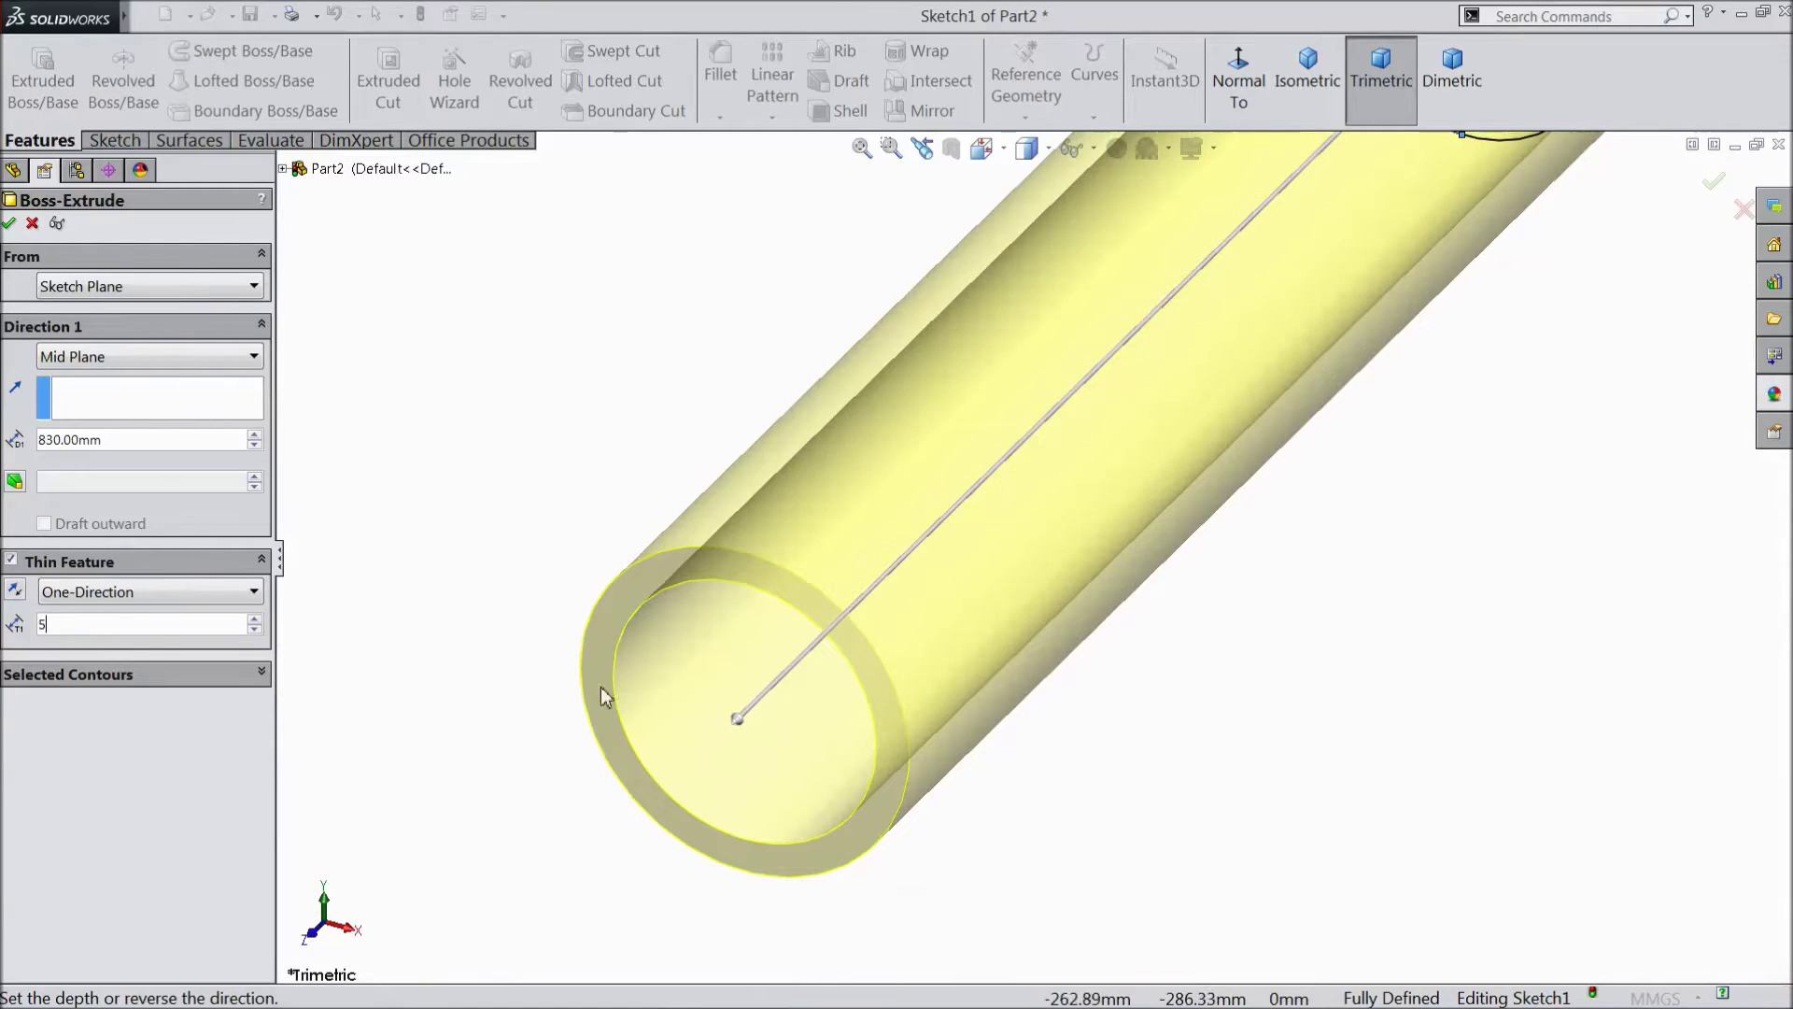
click(16, 591)
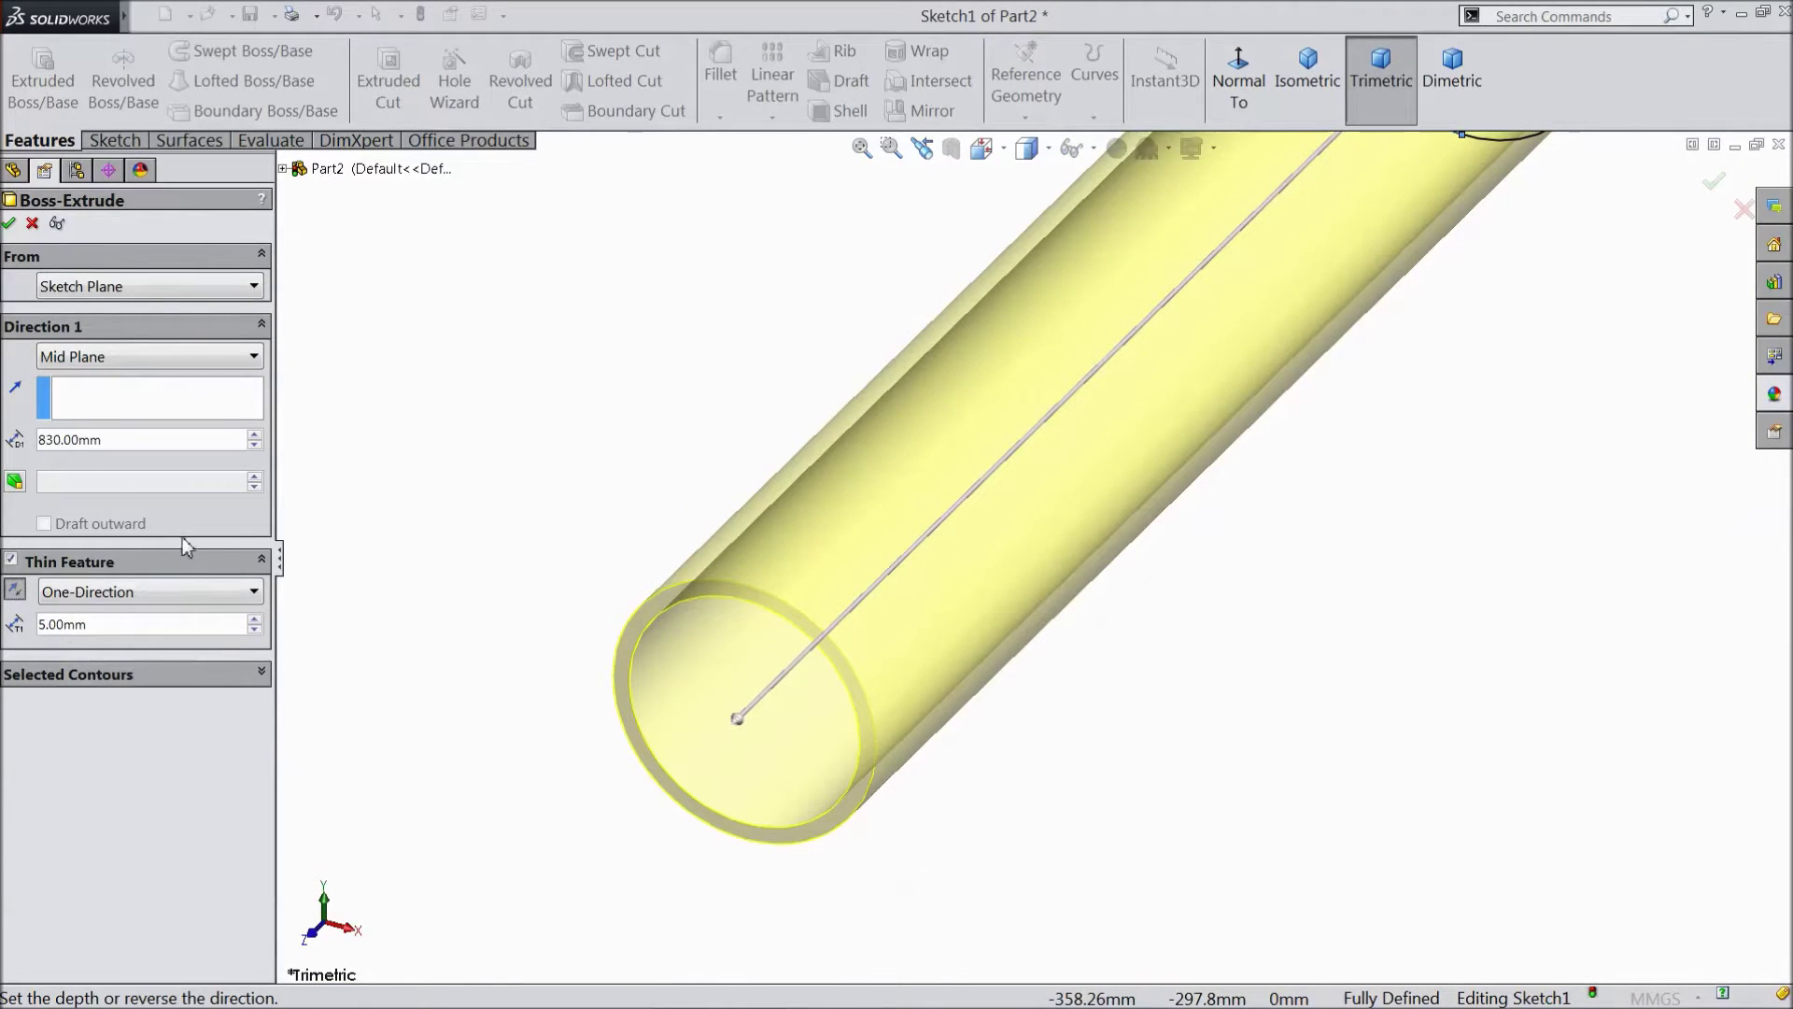
click(10, 224)
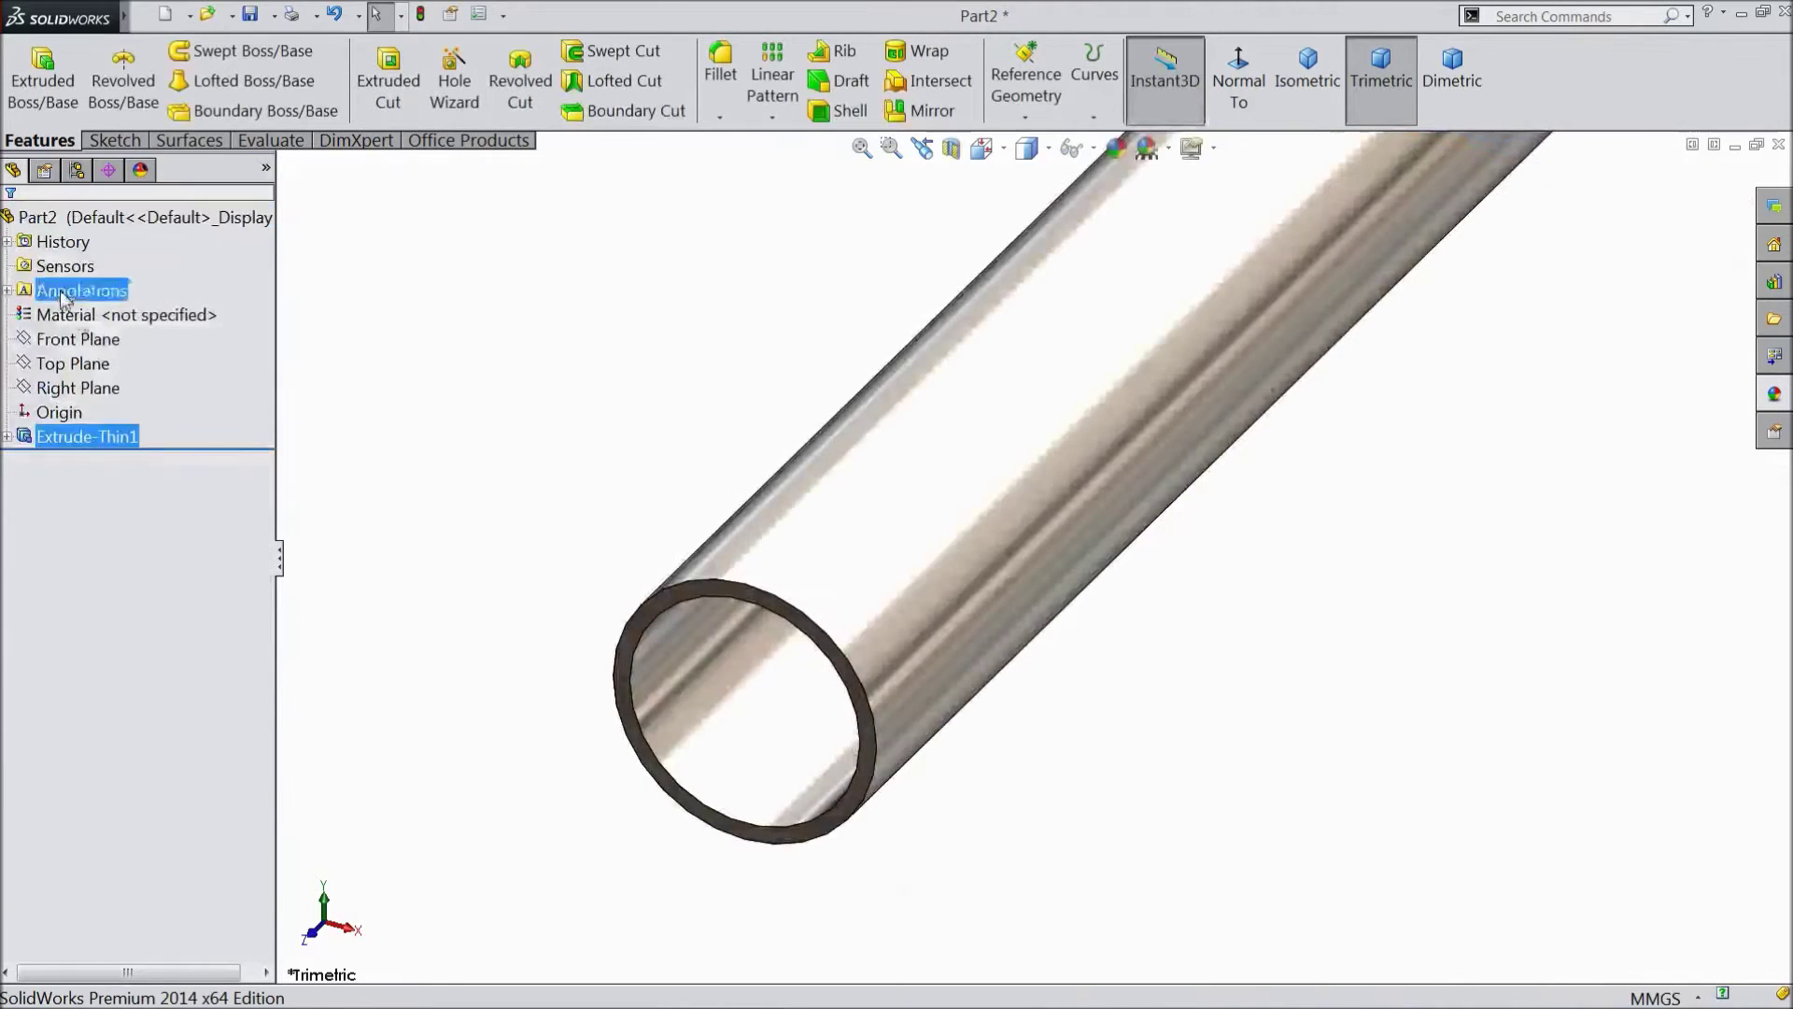
scroll(516, 590, up, 4)
middle_drag(517, 591, 1021, 580)
Step: Start a sketch on the Top Plane, view it normal, and draw an origin-centred circle
click(74, 364)
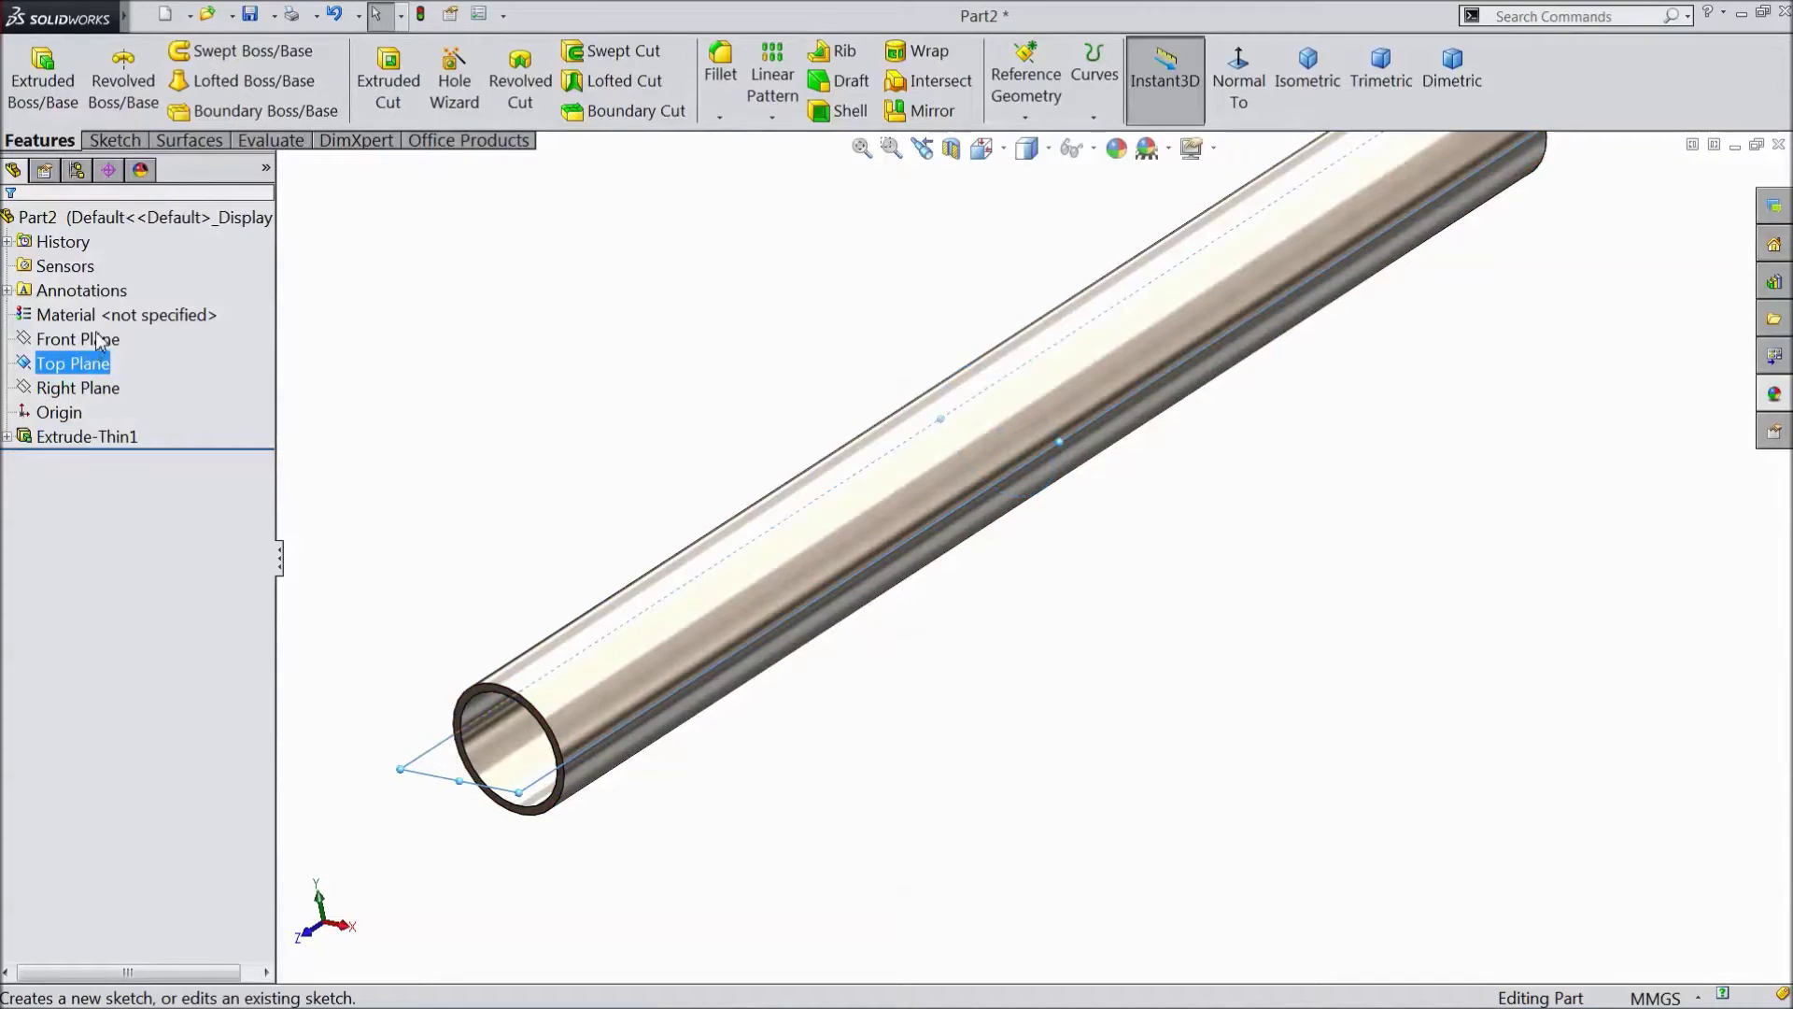
click(99, 342)
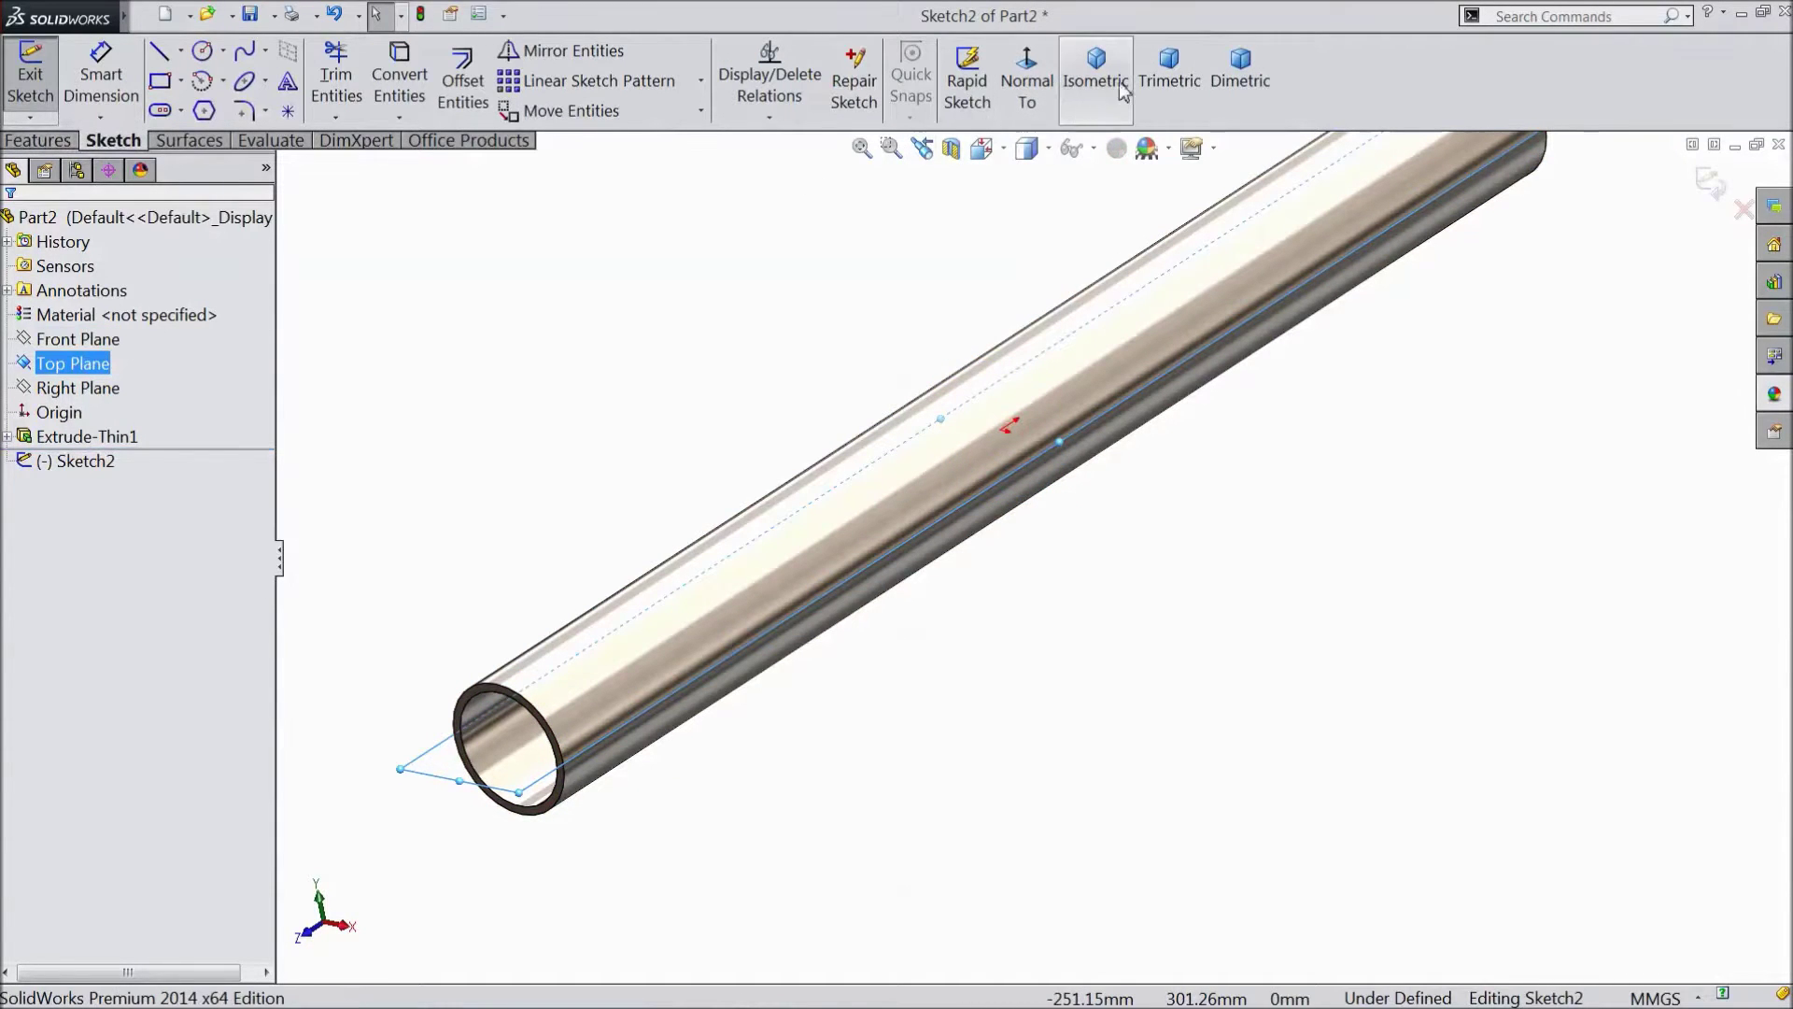
click(1042, 77)
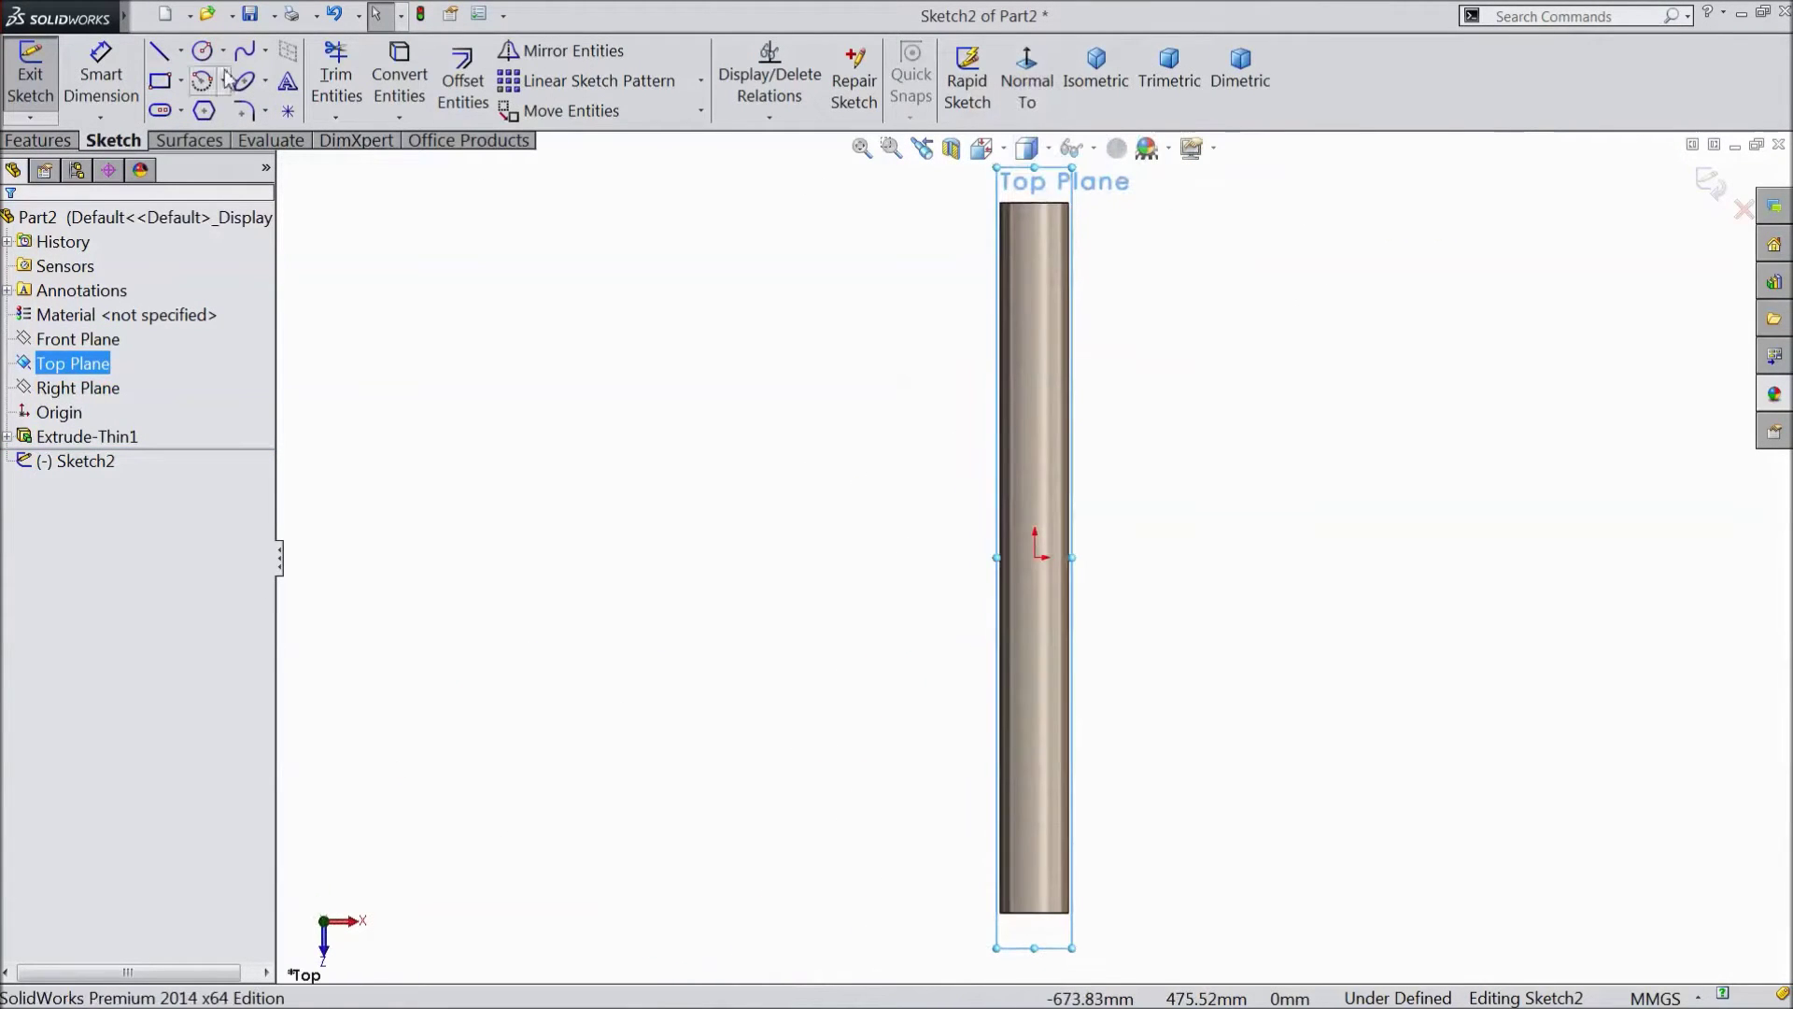
click(202, 51)
scroll(1072, 600, down, 5)
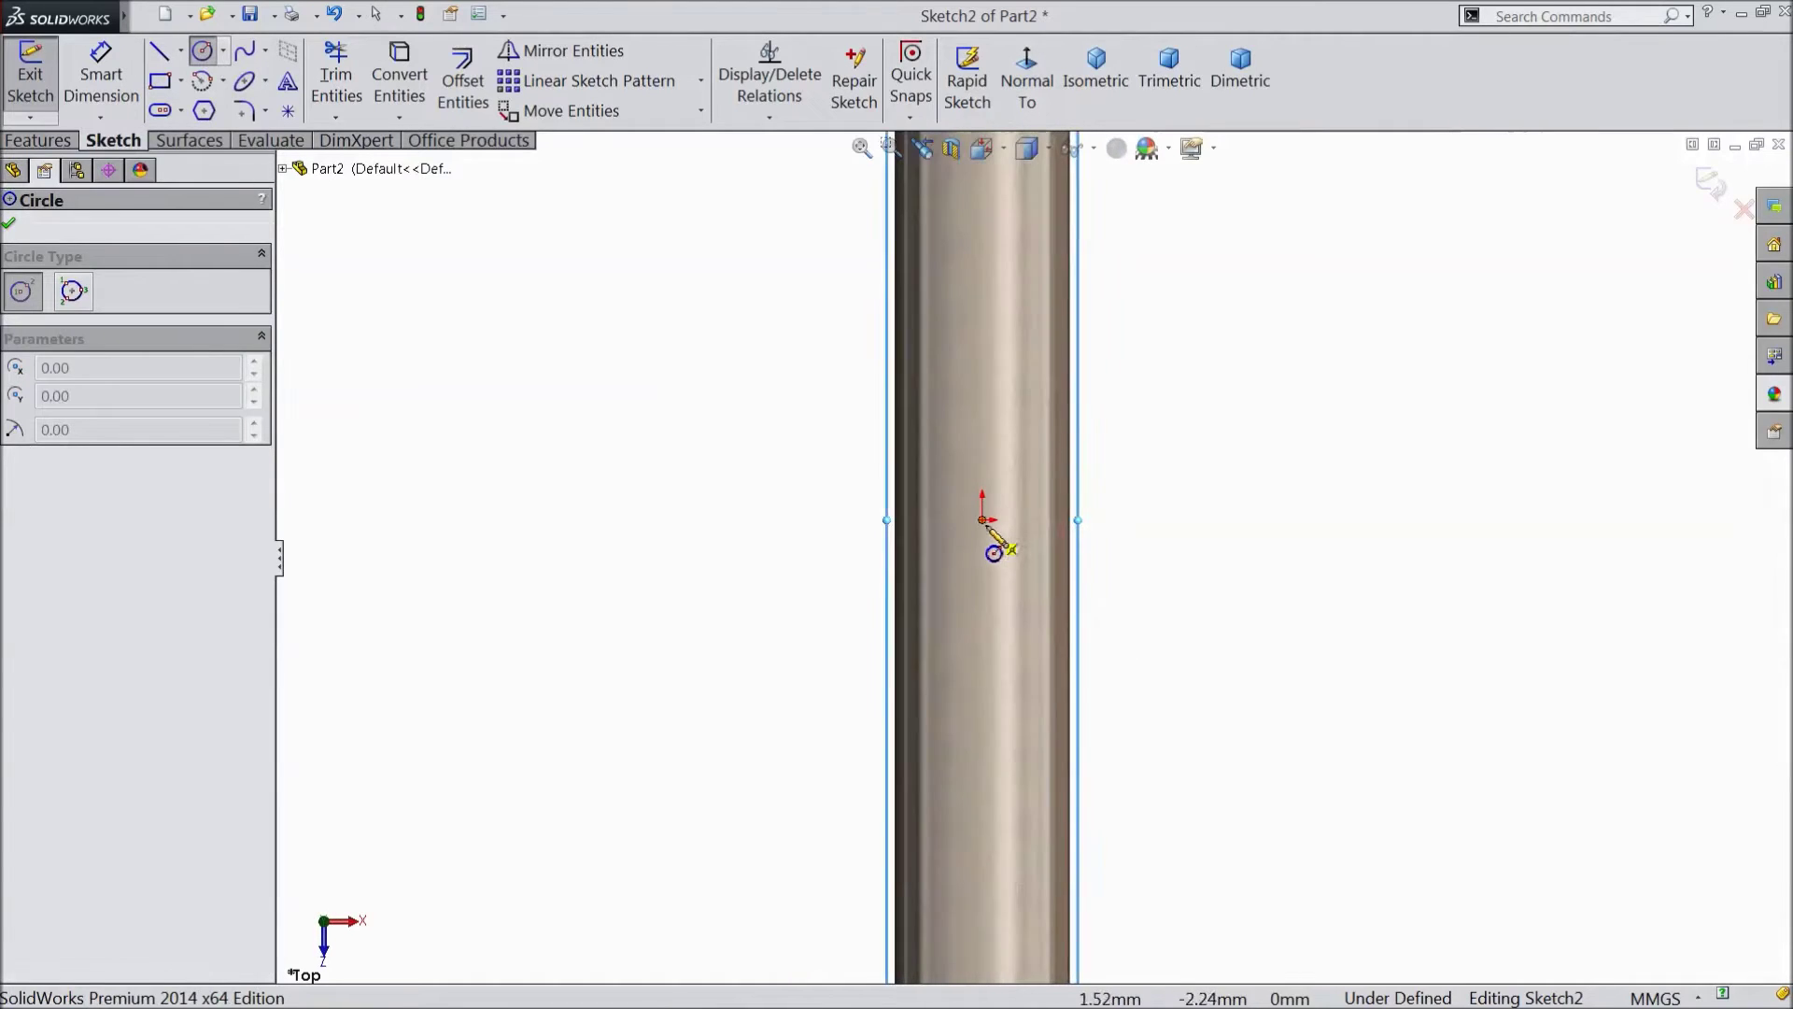
click(984, 519)
click(983, 458)
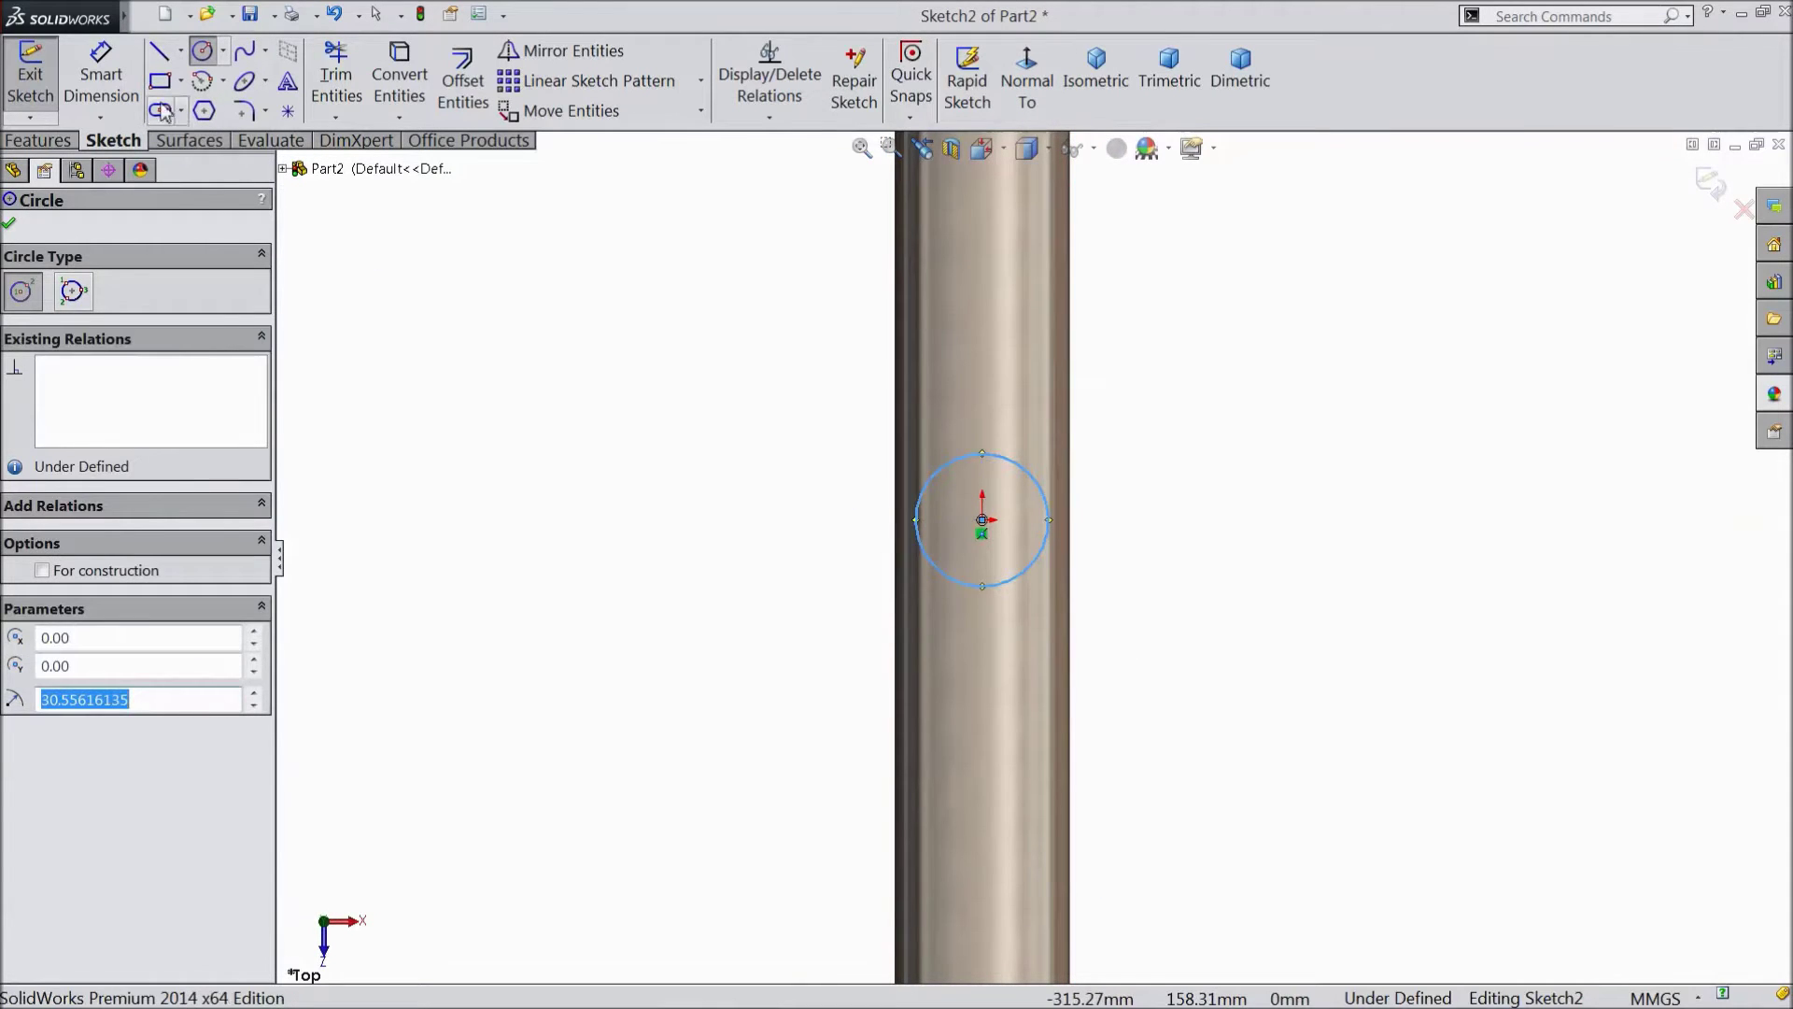
Step: Dimension the new circle's diameter to 45 mm
click(101, 74)
click(1033, 573)
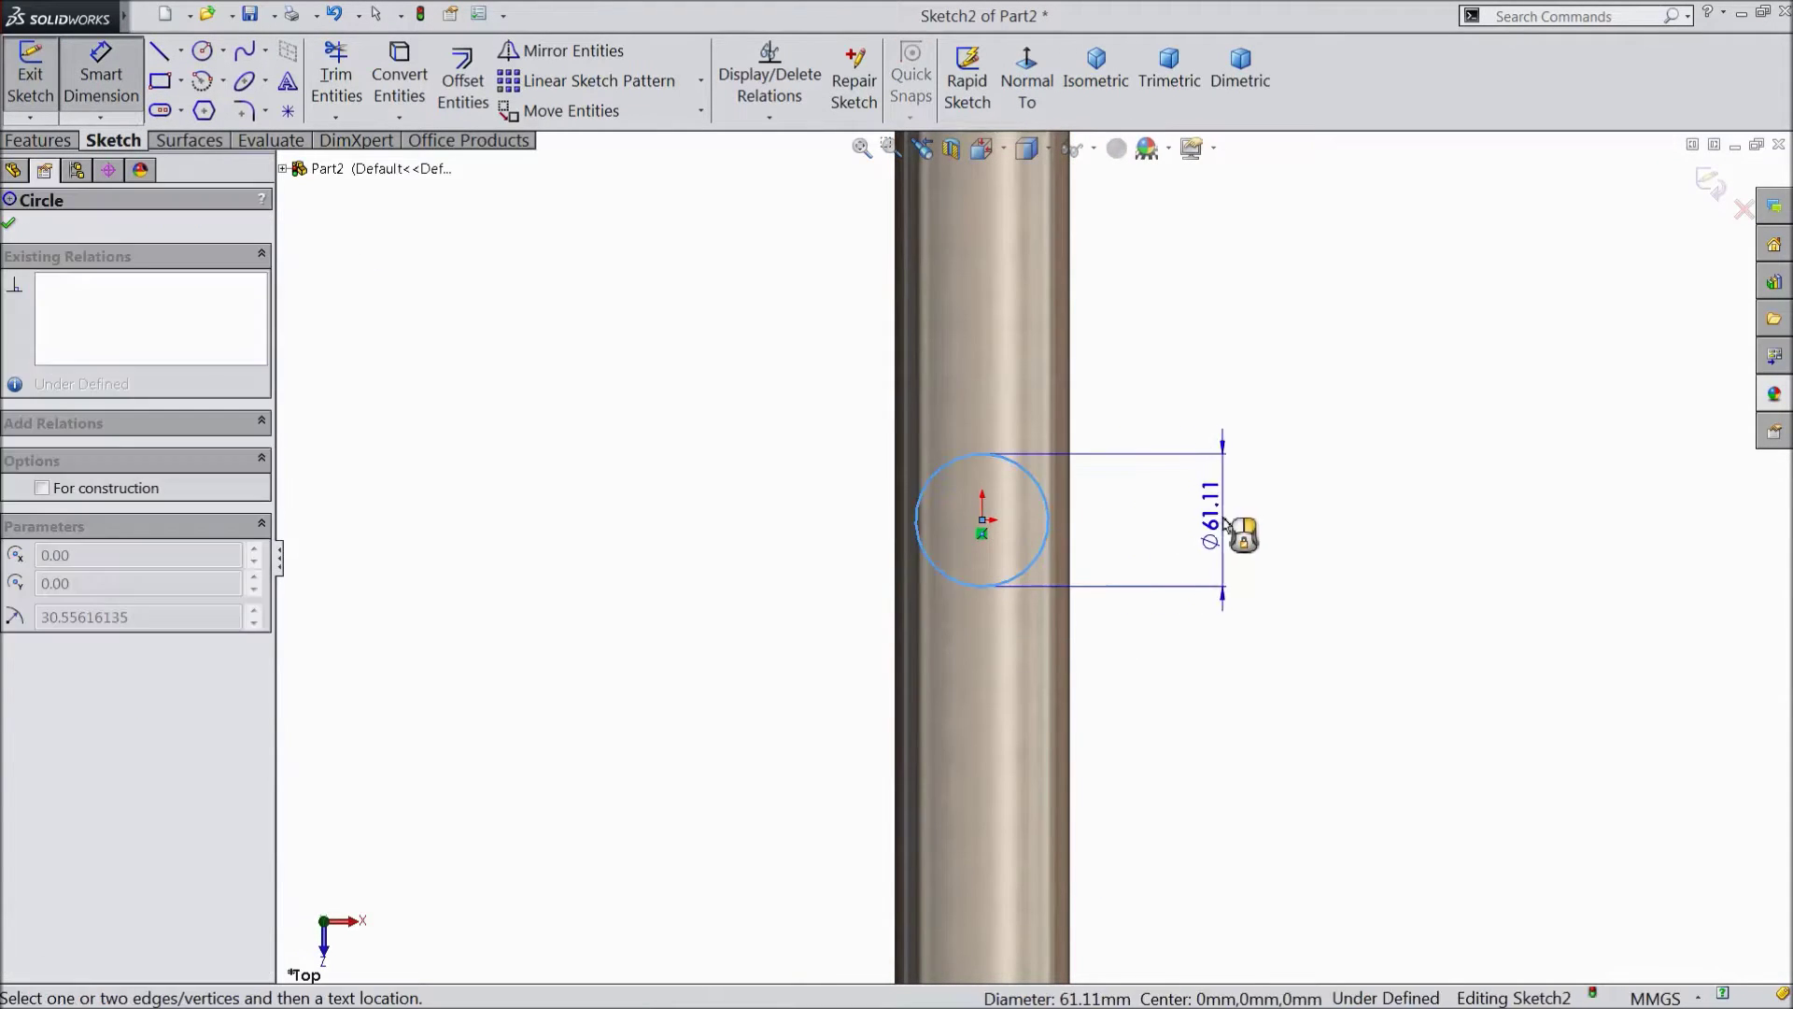
click(1241, 532)
text(45)
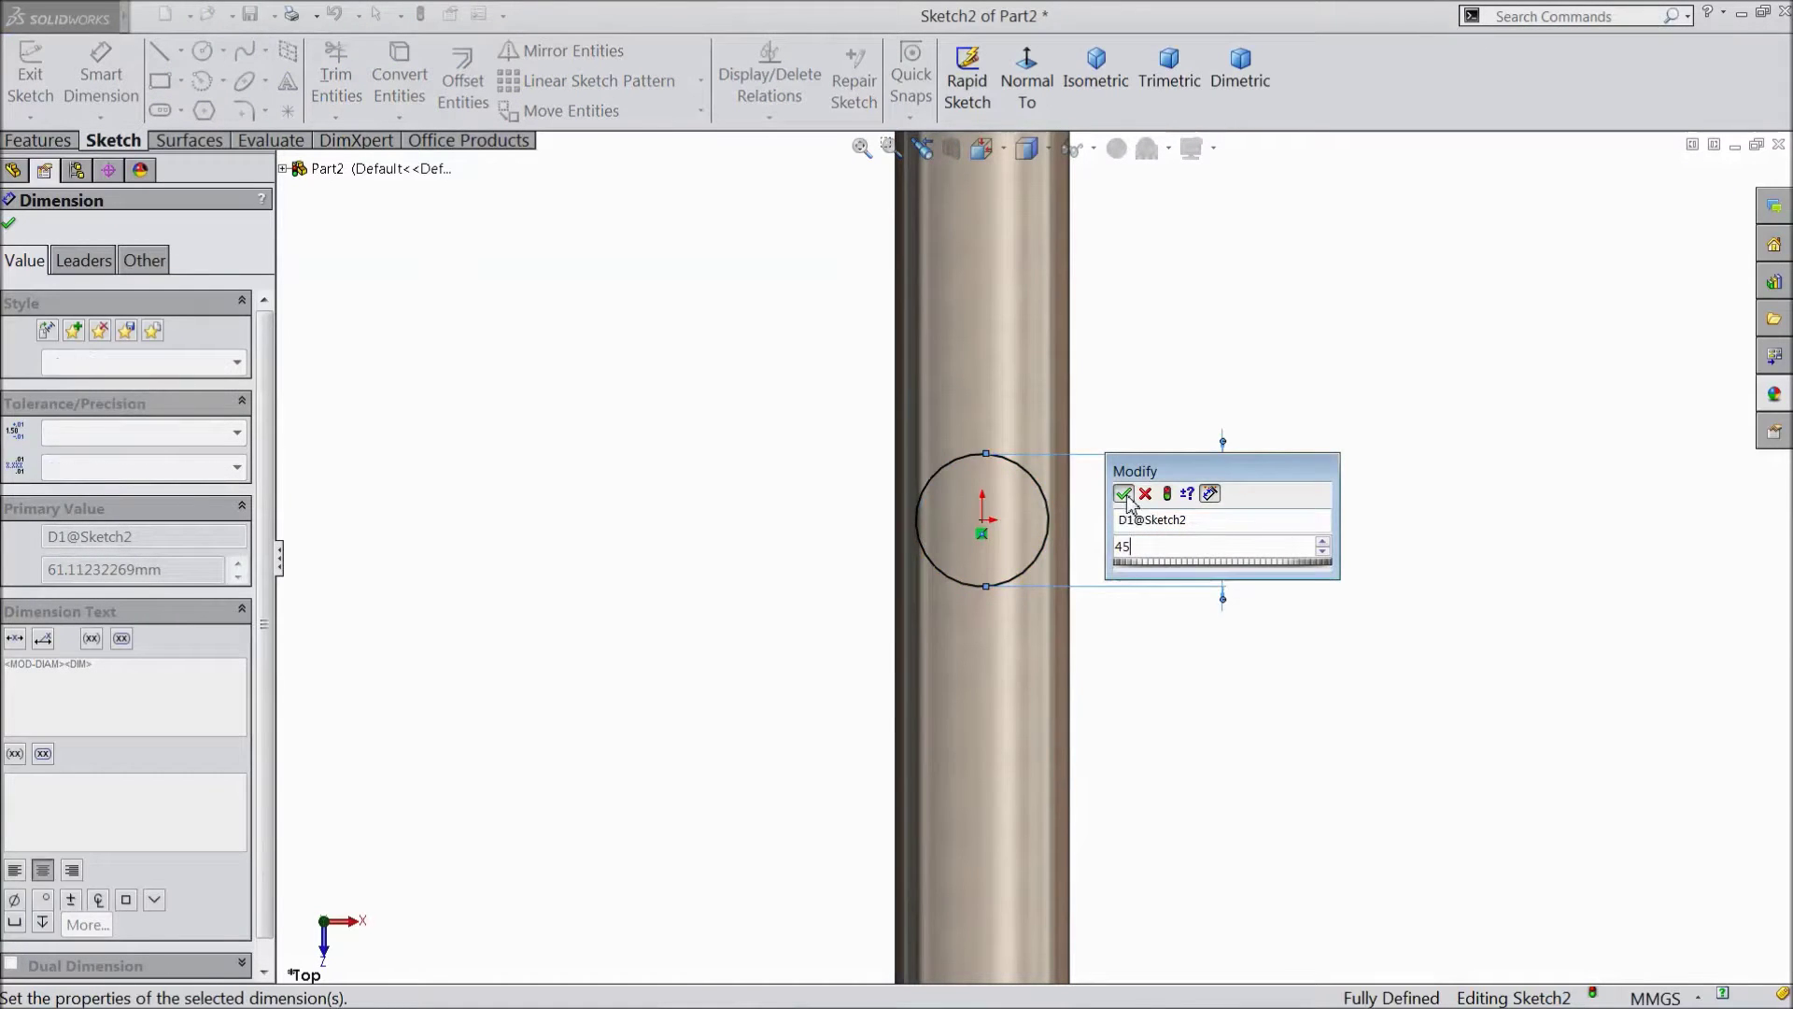
click(1124, 494)
click(37, 141)
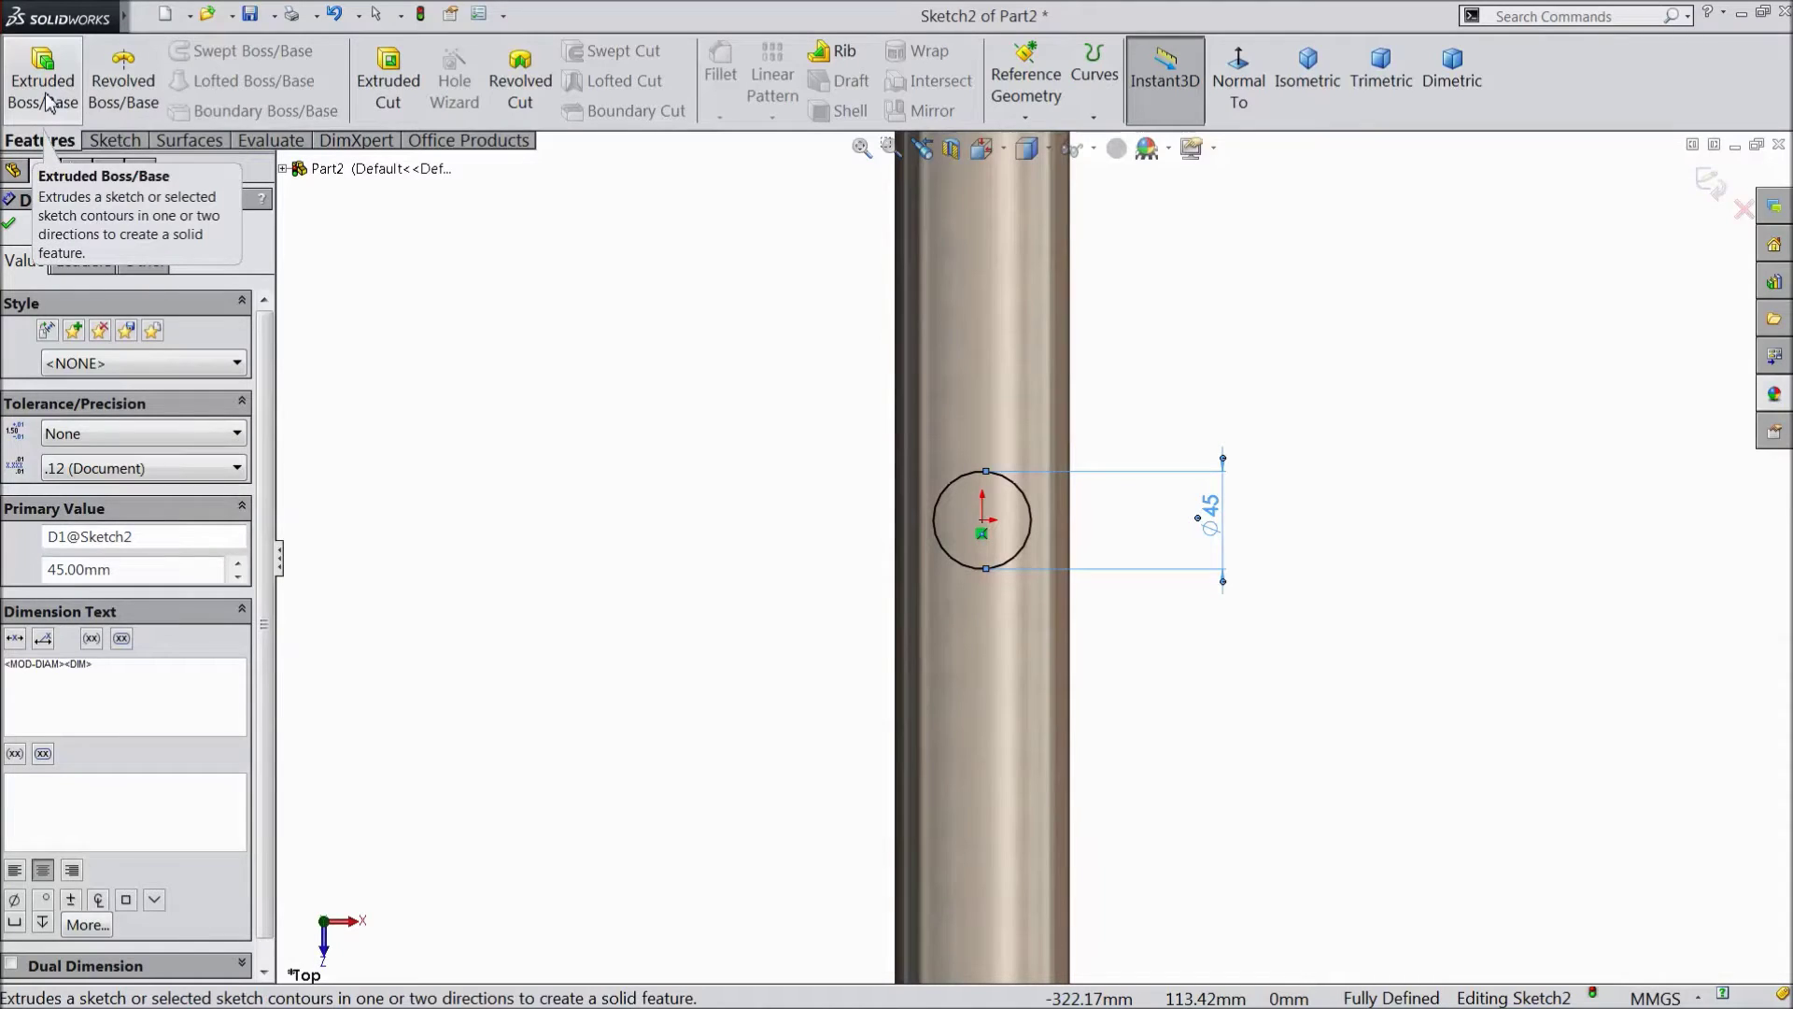
Step: Extrude the Ø45 circle 140 mm in Direction 1 and 40 mm in Direction 2
click(46, 101)
mouse_move(861, 624)
middle_down()
mouse_move(720, 532)
mouse_move(696, 546)
middle_up()
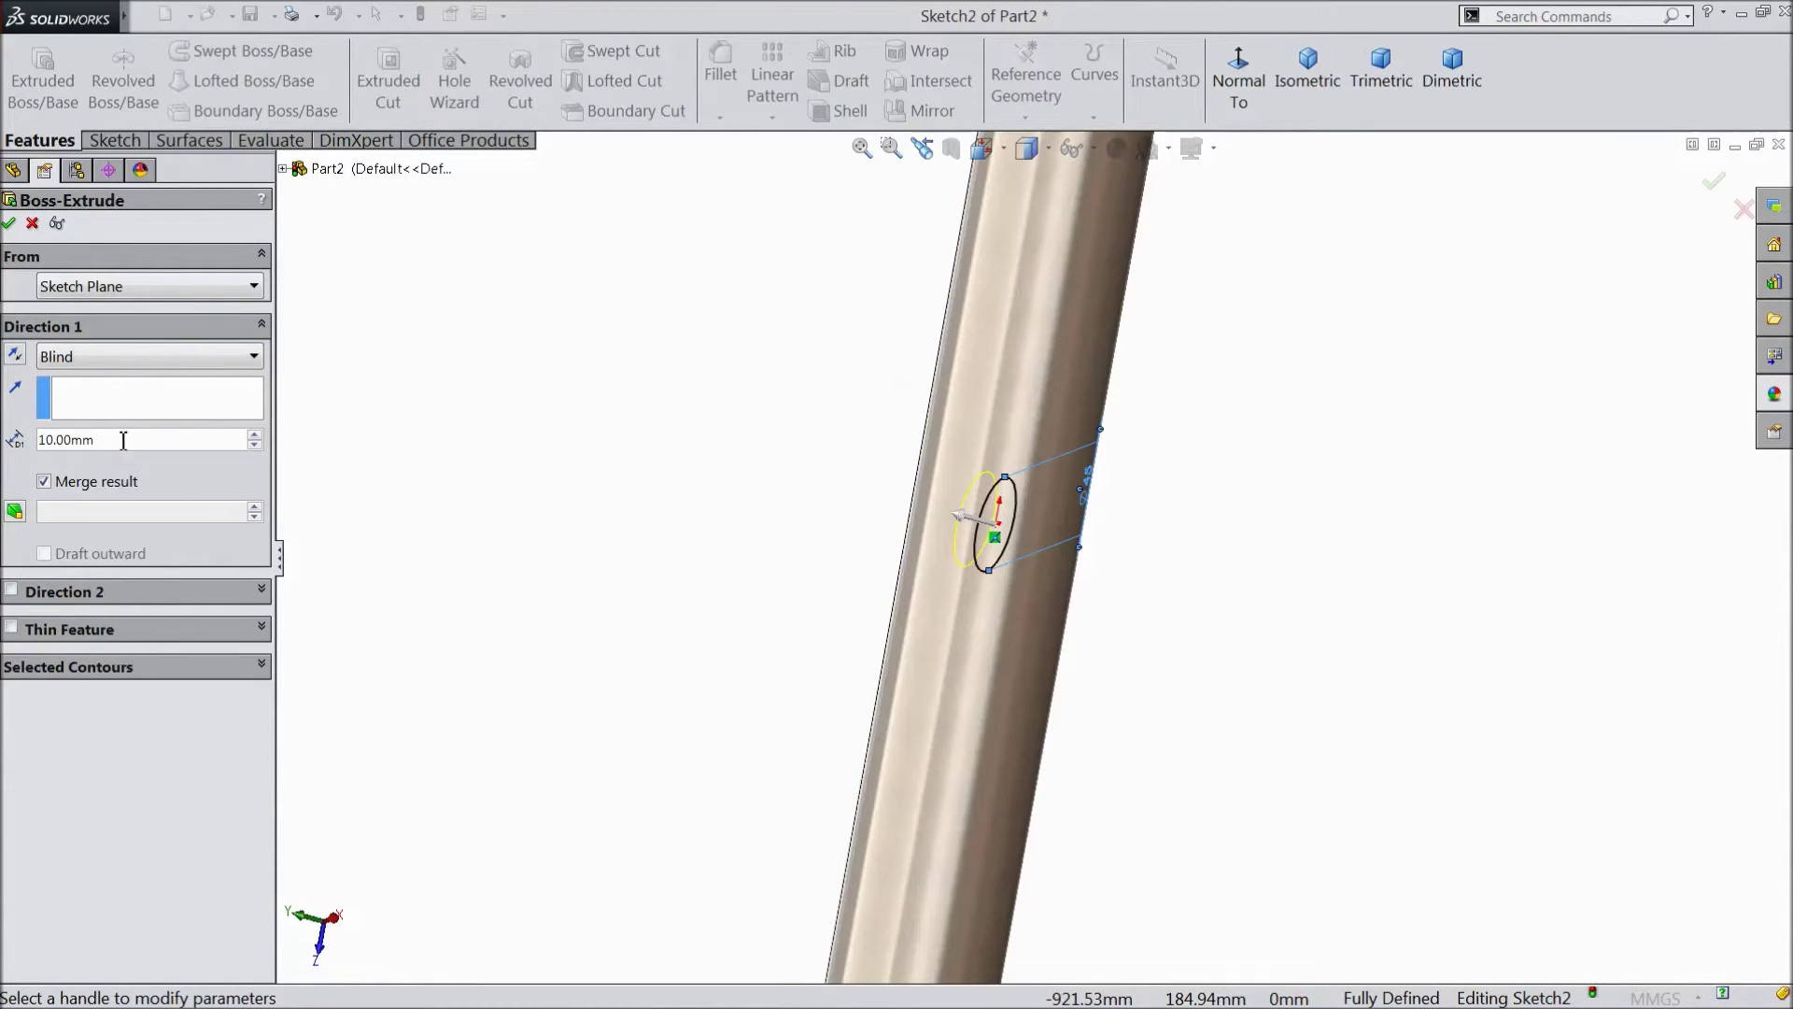
drag(124, 440, 40, 439)
text(140)
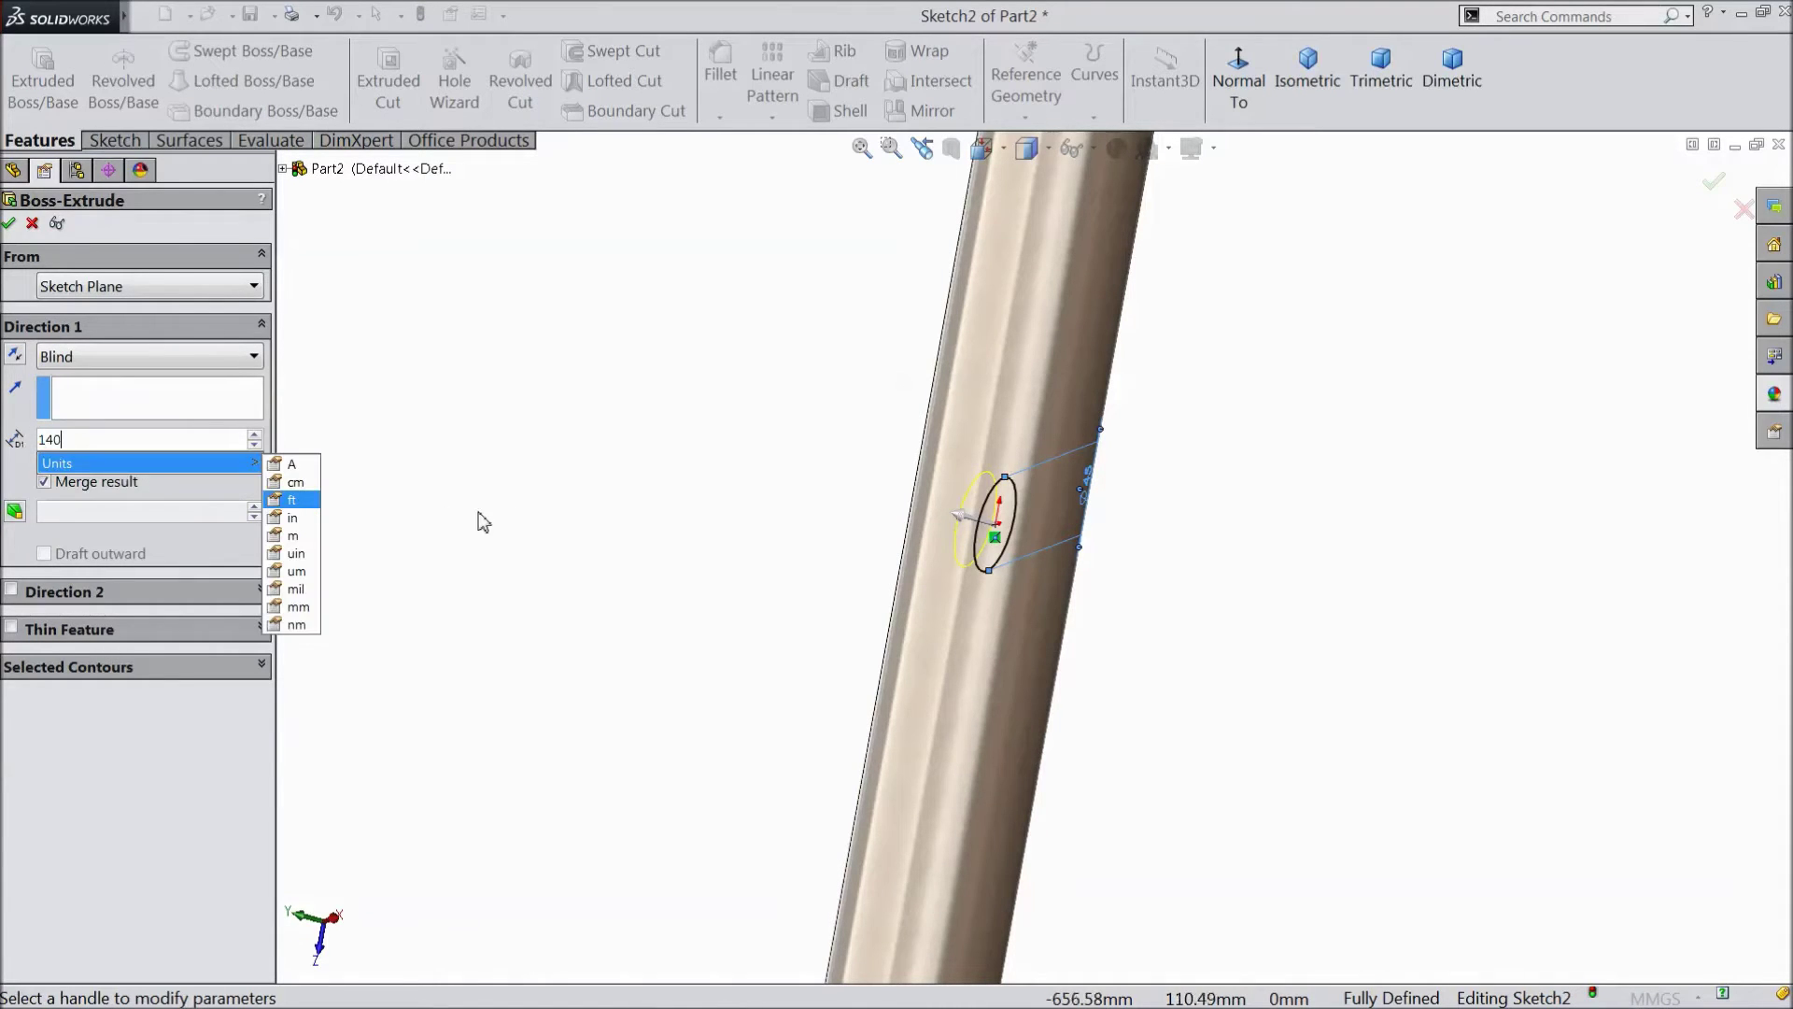
key(Return)
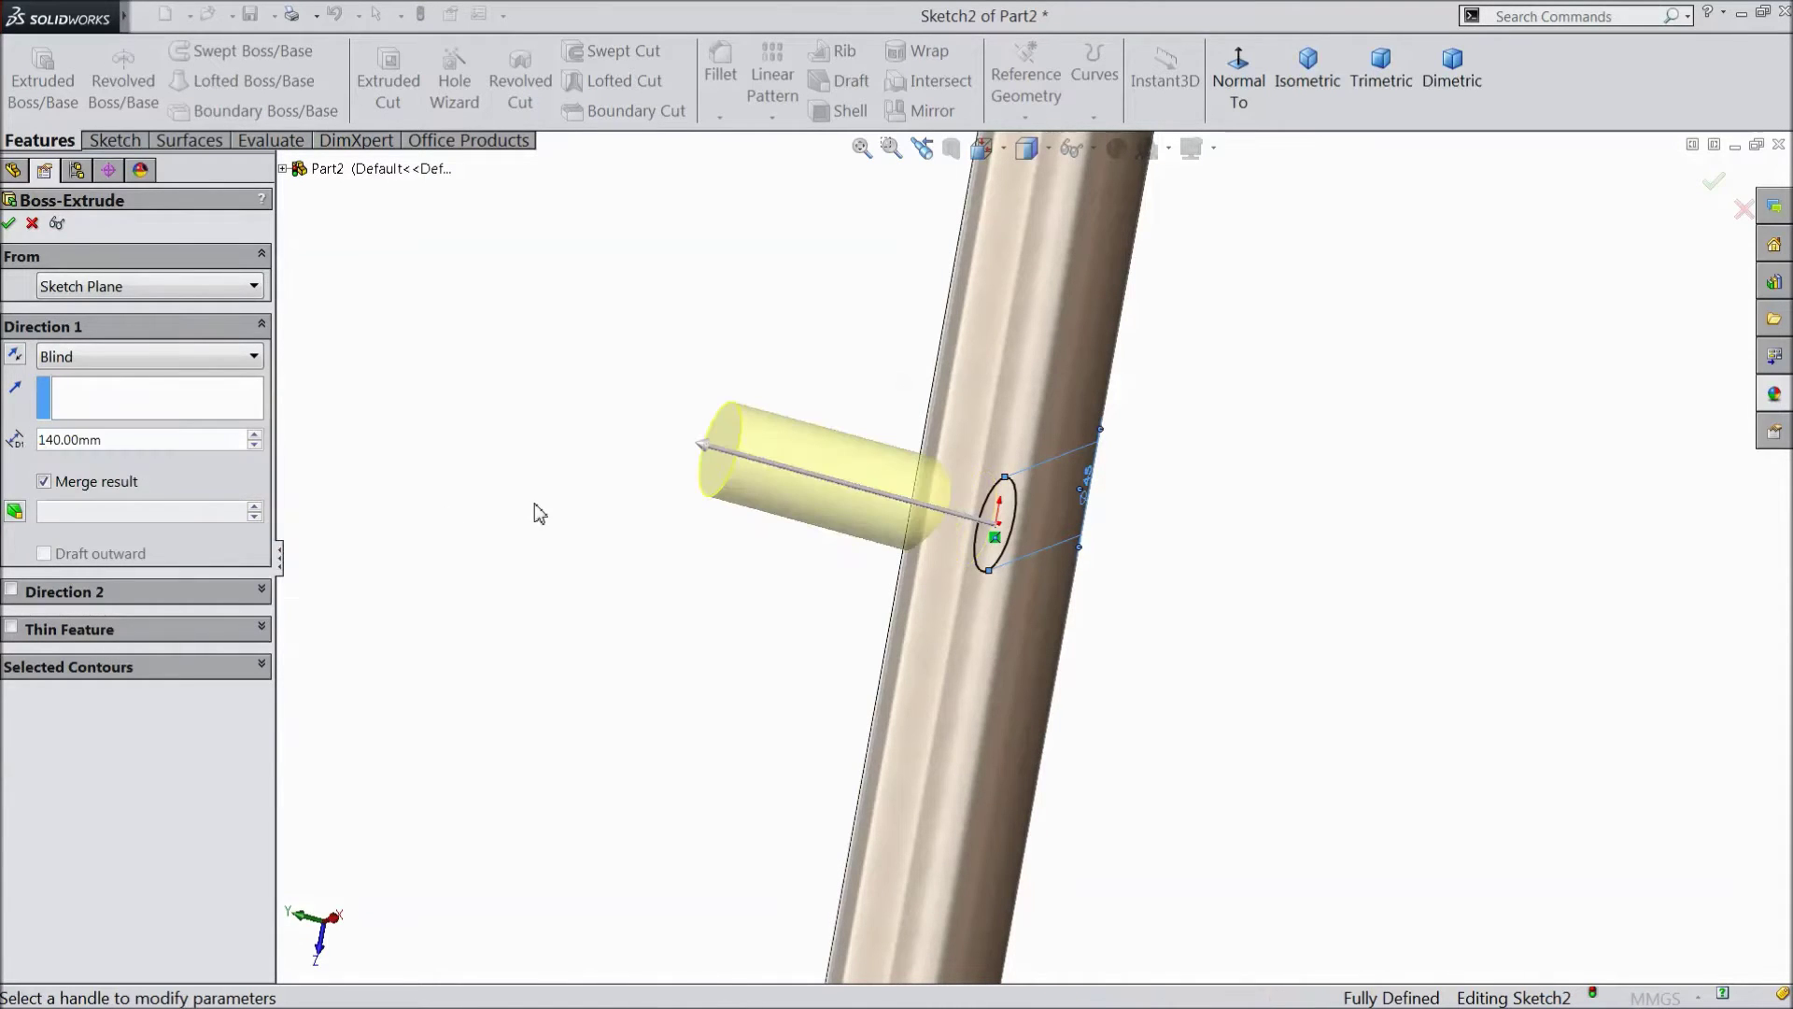
click(11, 592)
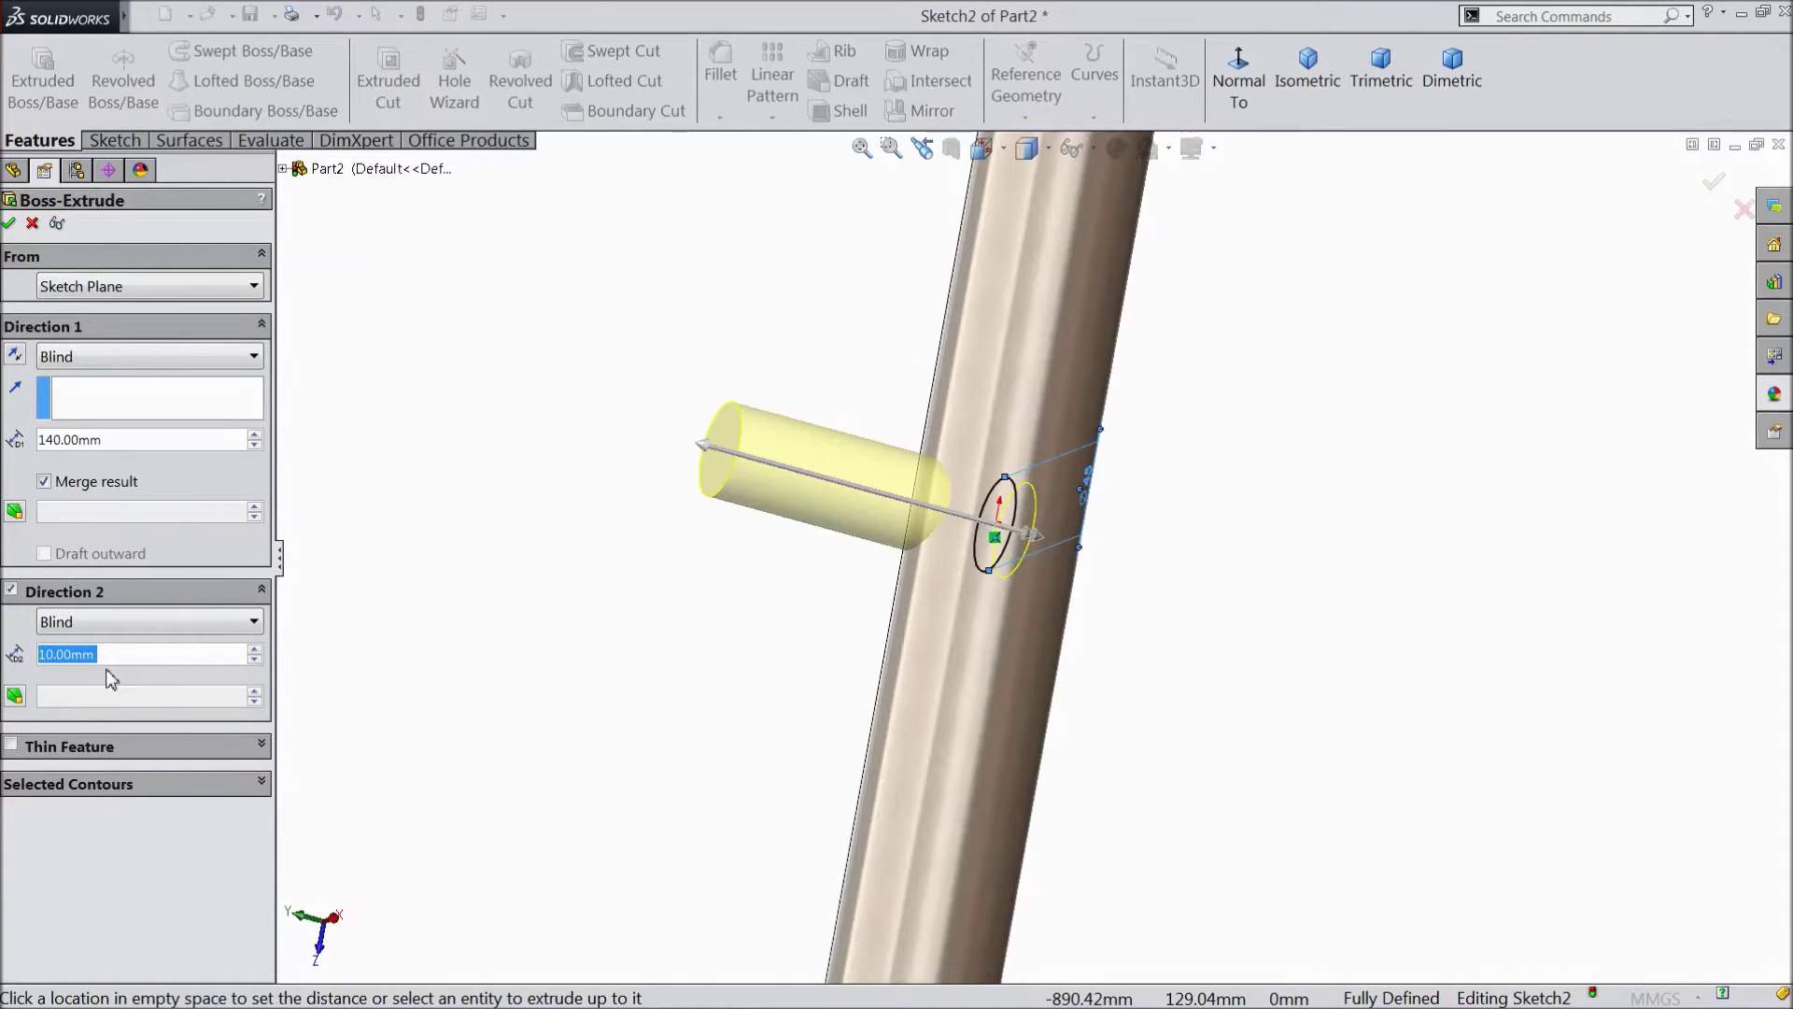
text(40)
key(Return)
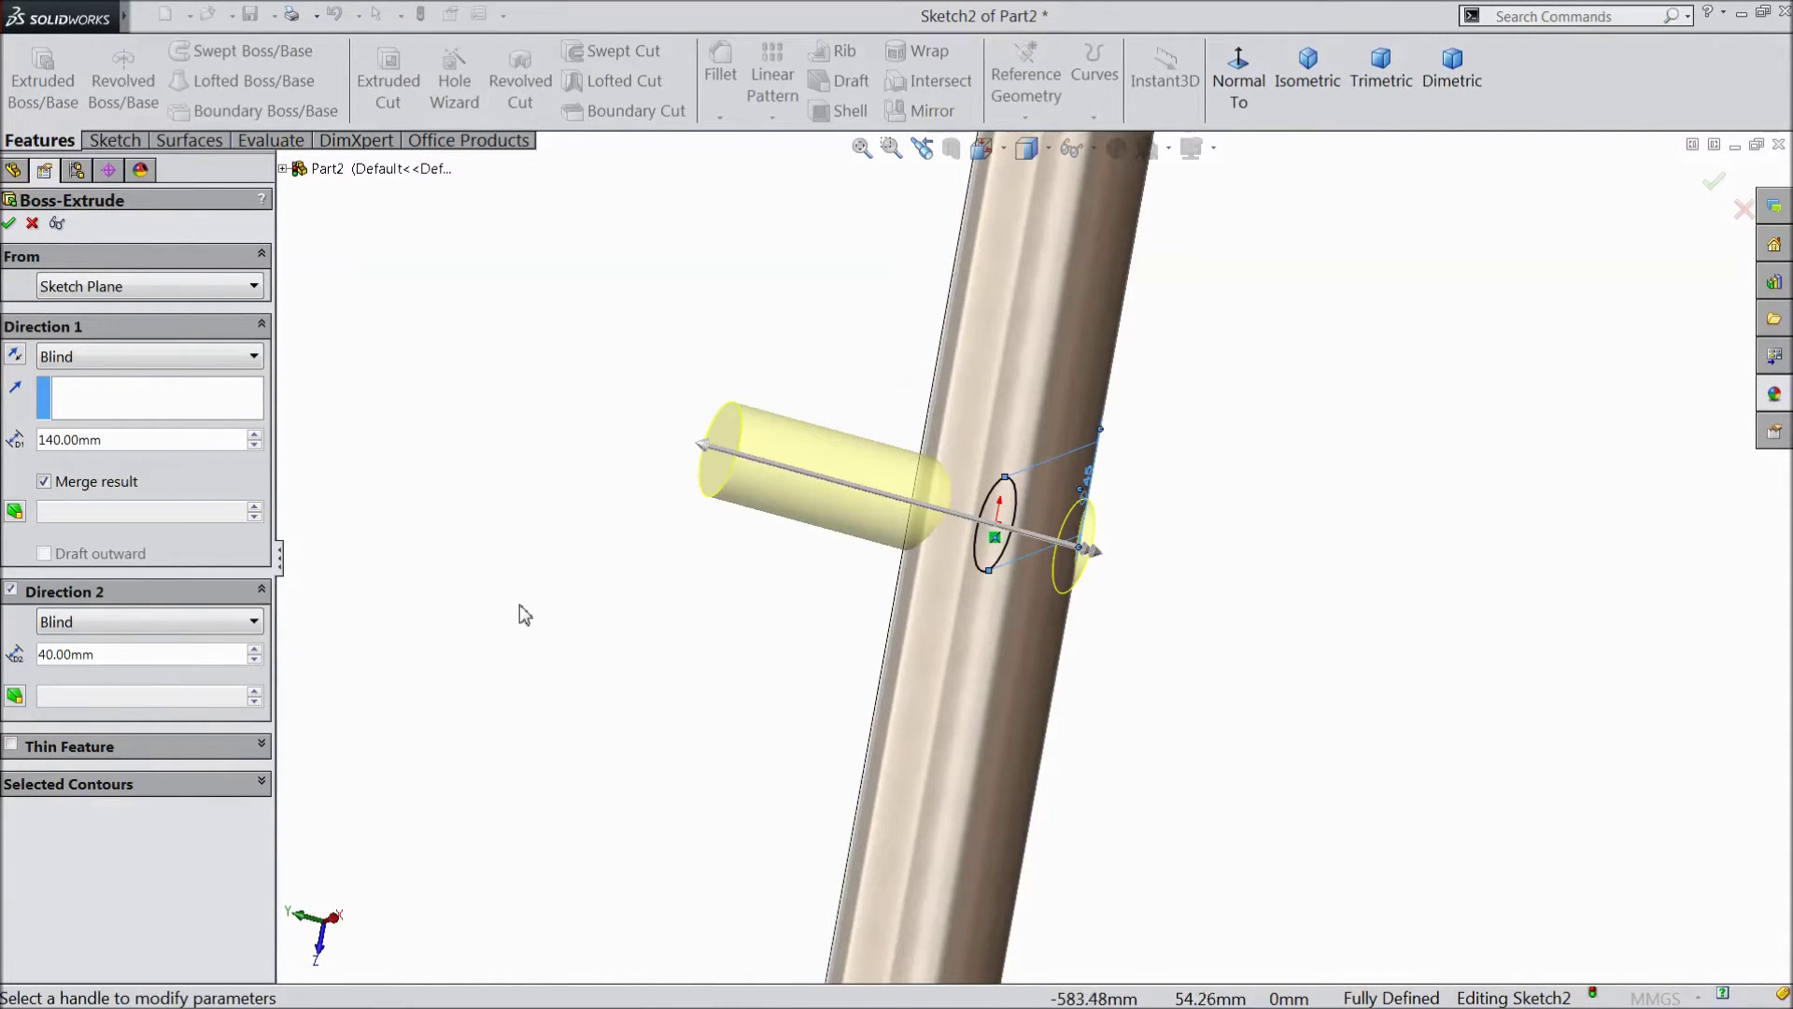
Step: Make the extrusion a 5 mm thin-walled tube and accept the cross tube
click(12, 746)
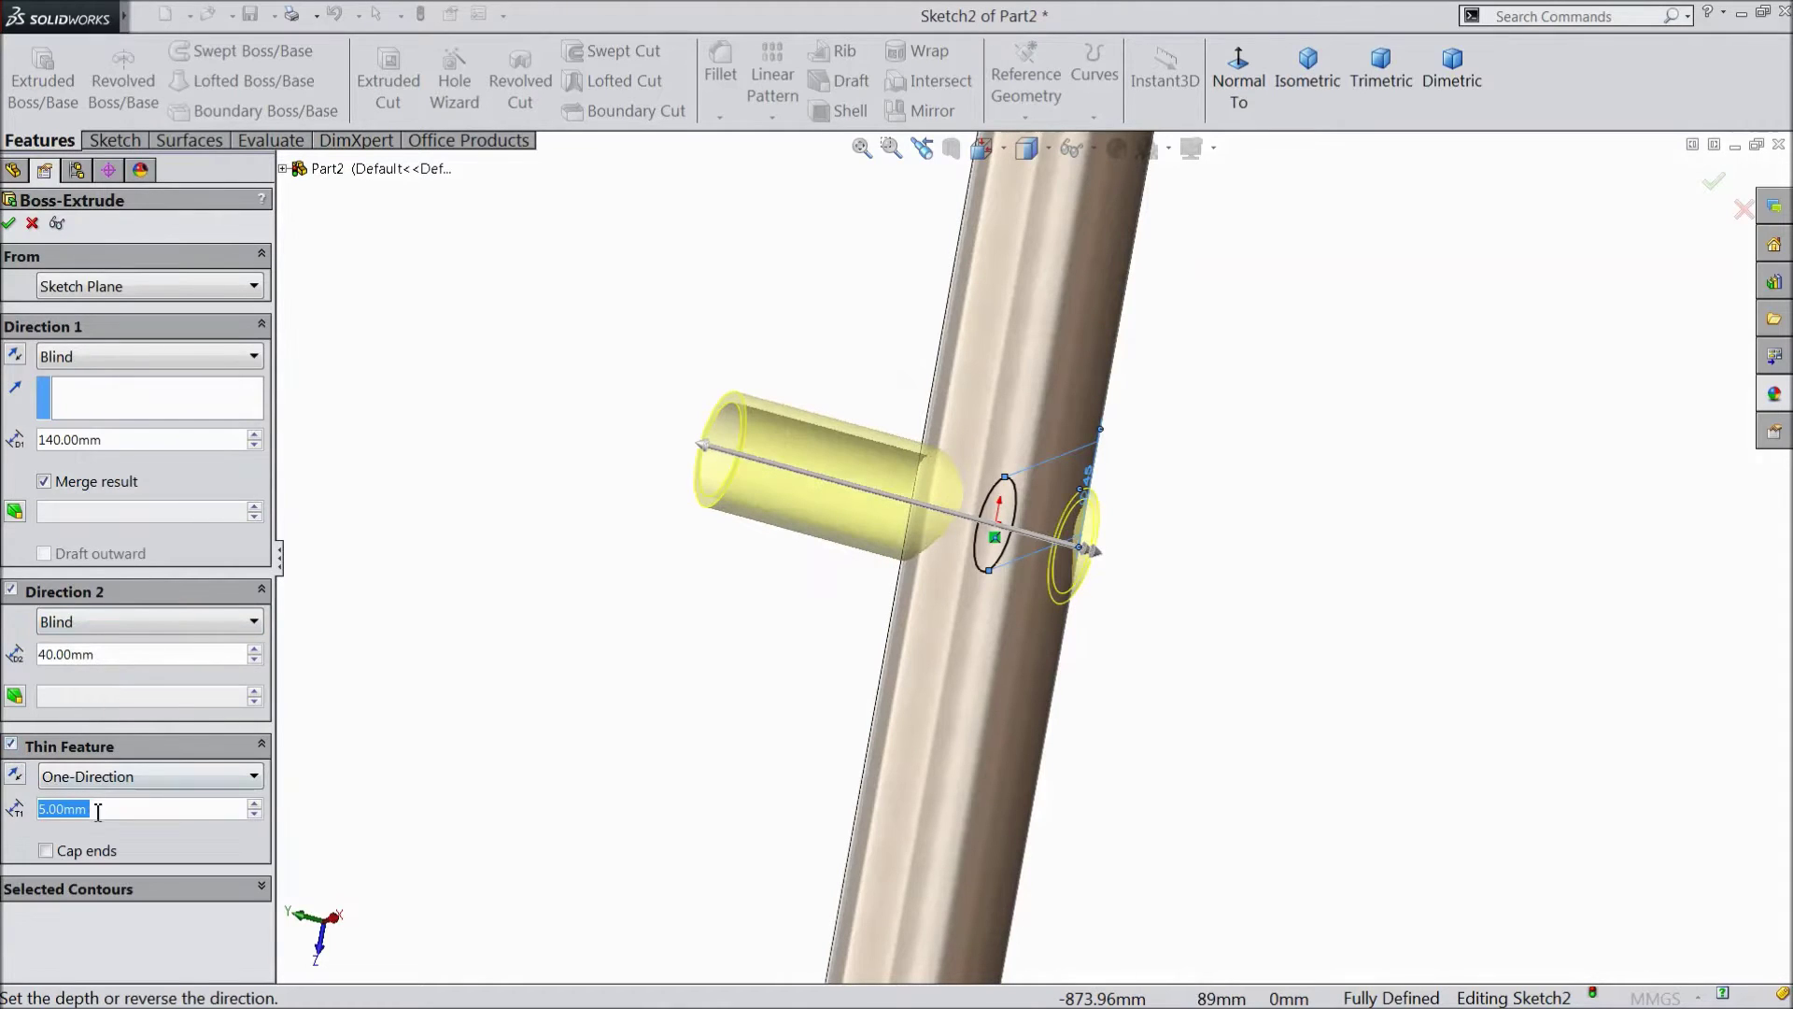
mouse_move(551, 660)
middle_down()
mouse_move(580, 681)
mouse_move(473, 676)
mouse_move(476, 756)
mouse_move(505, 594)
mouse_move(464, 520)
mouse_move(509, 636)
mouse_move(471, 619)
middle_up()
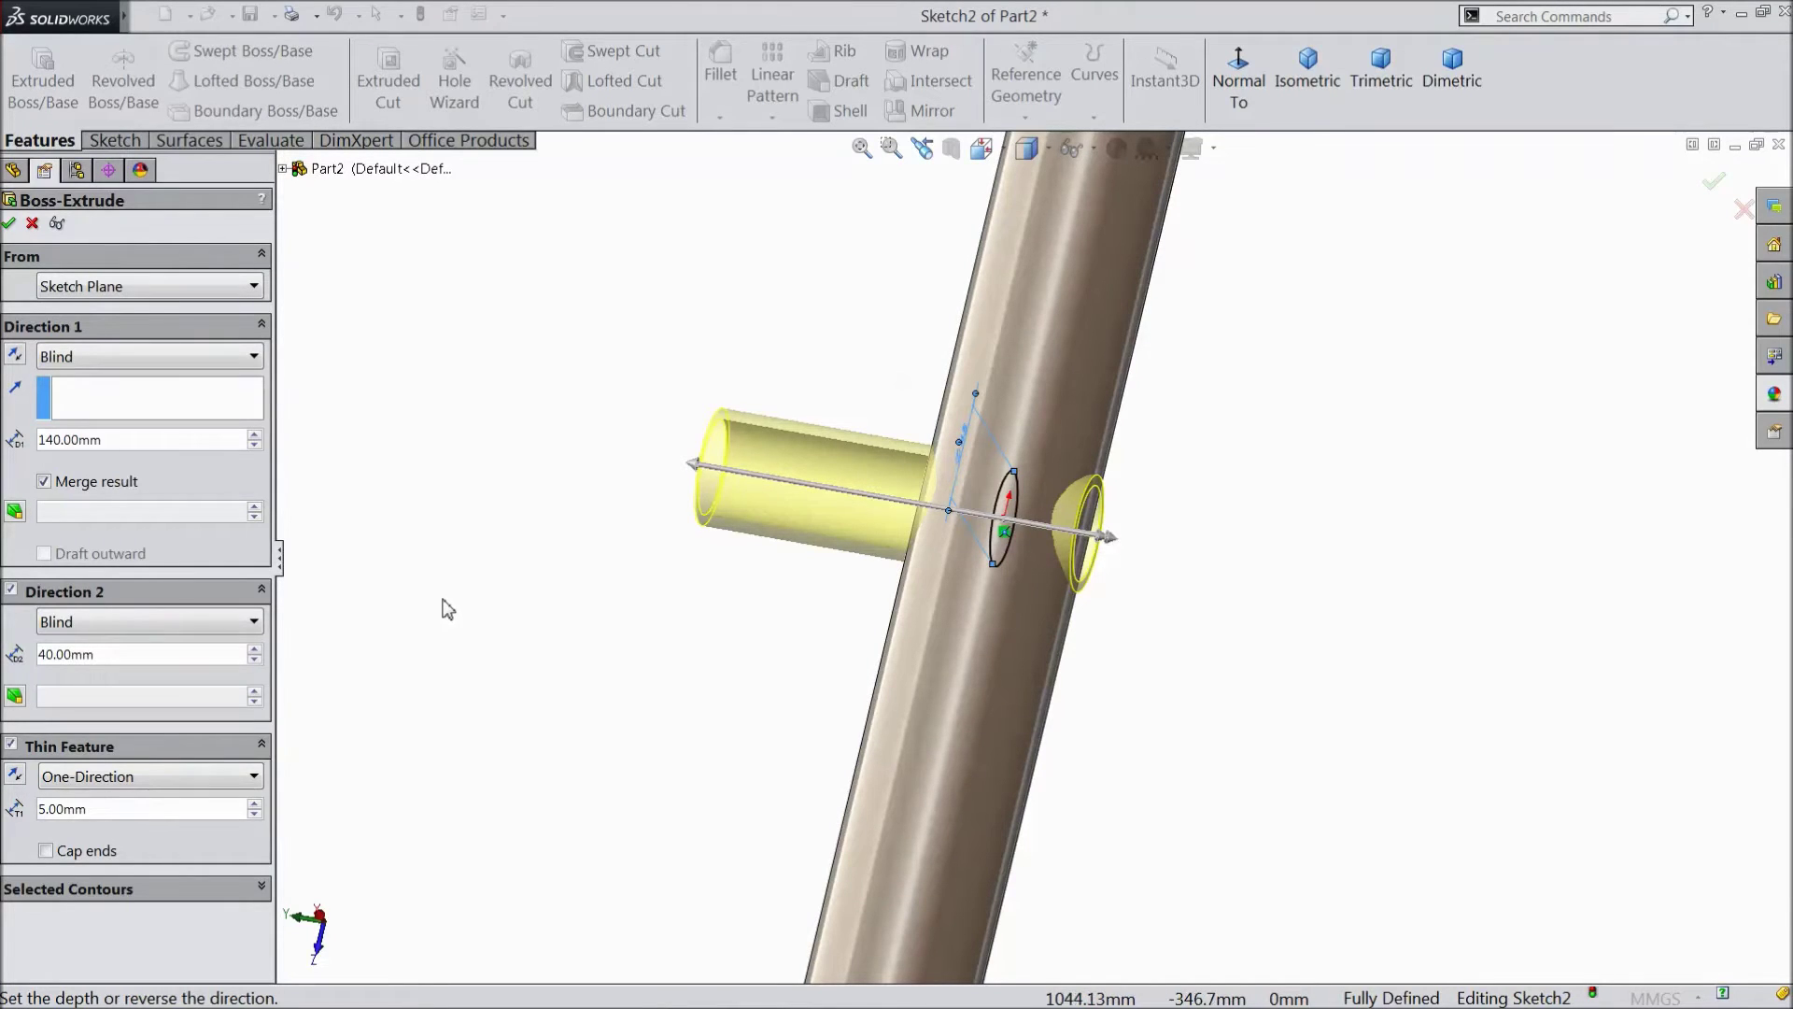
click(9, 224)
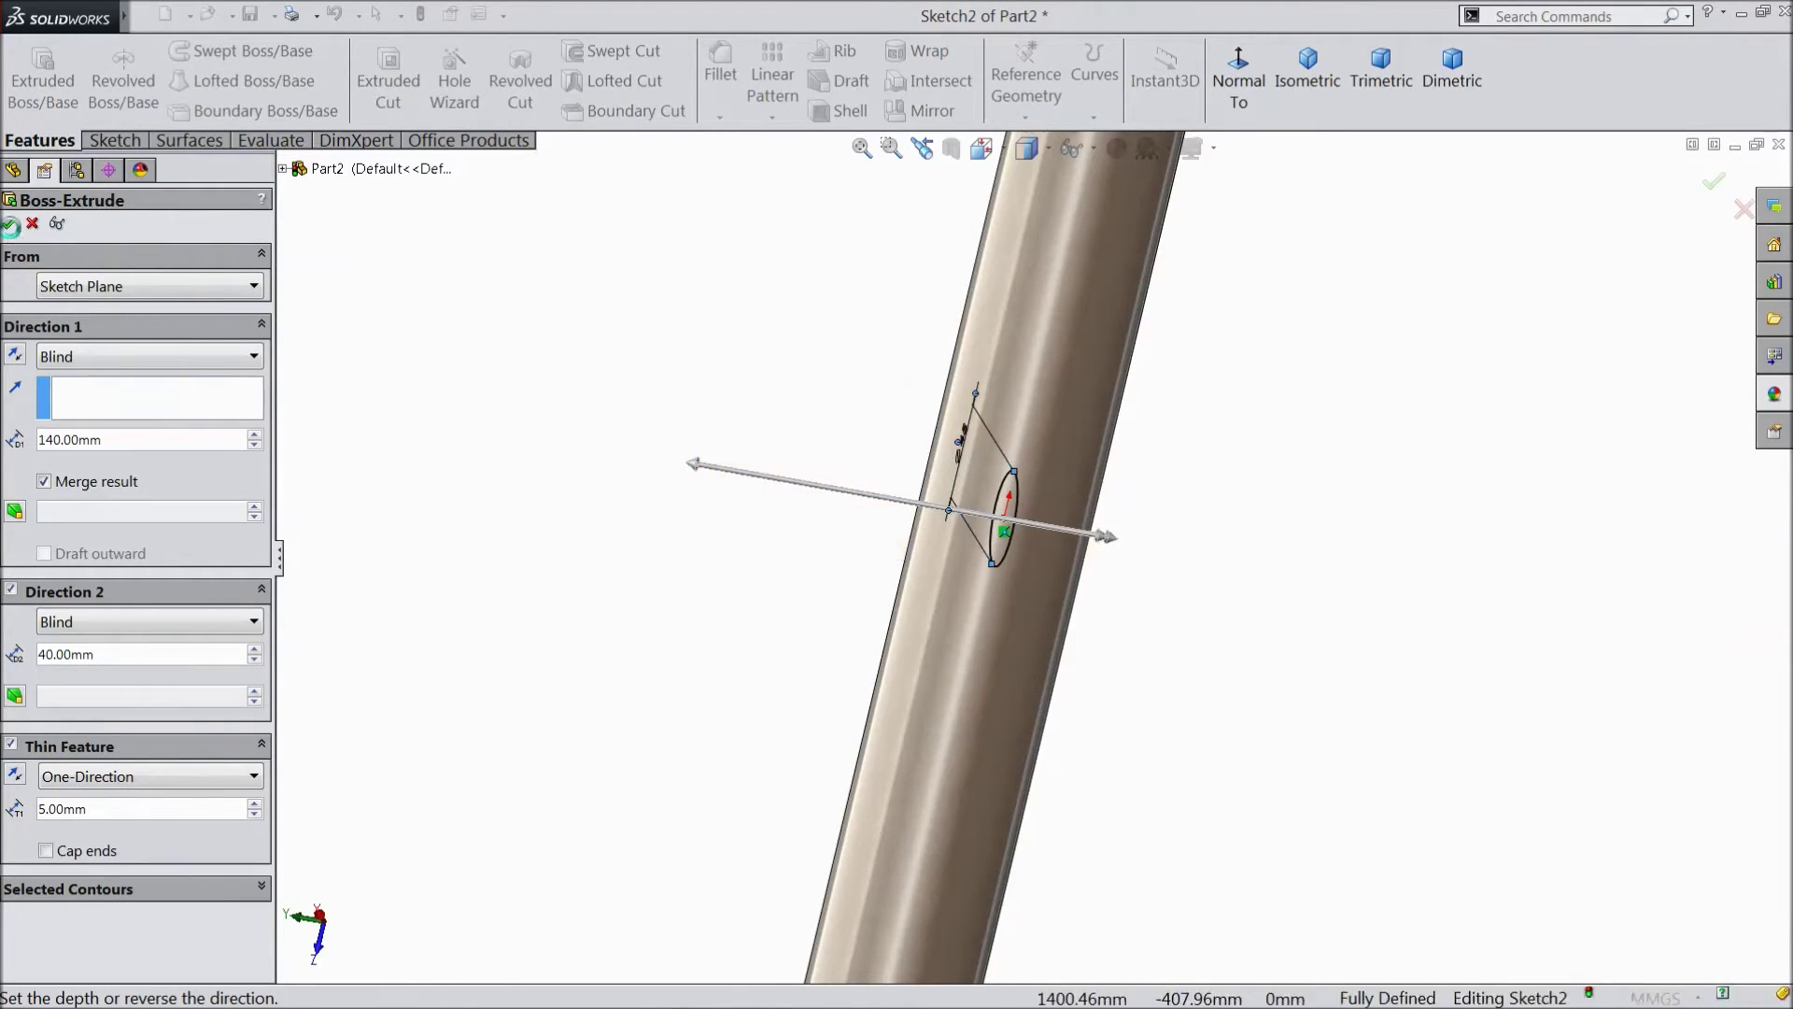
middle_drag(501, 557, 704, 573)
click(652, 612)
Step: Sketch on the cross tube's end face and convert its inner Ø45 mm edge into the sketch
scroll(768, 524, down, 5)
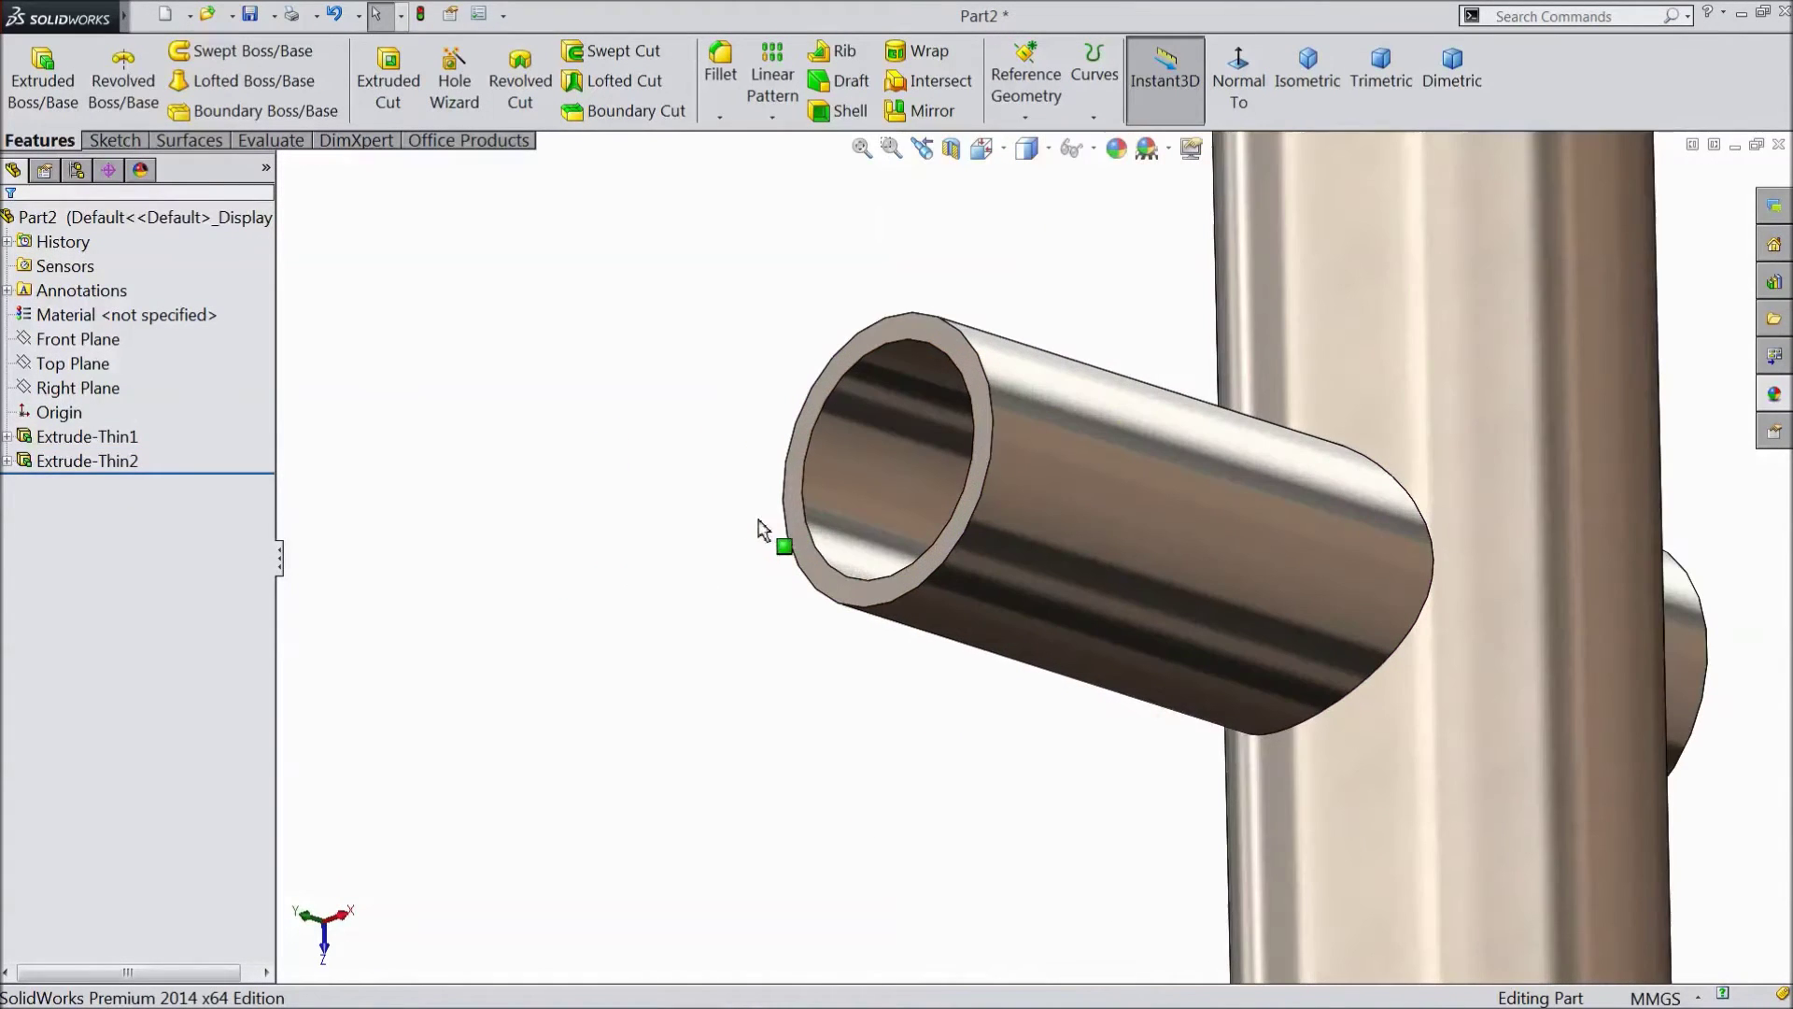
click(883, 590)
click(955, 530)
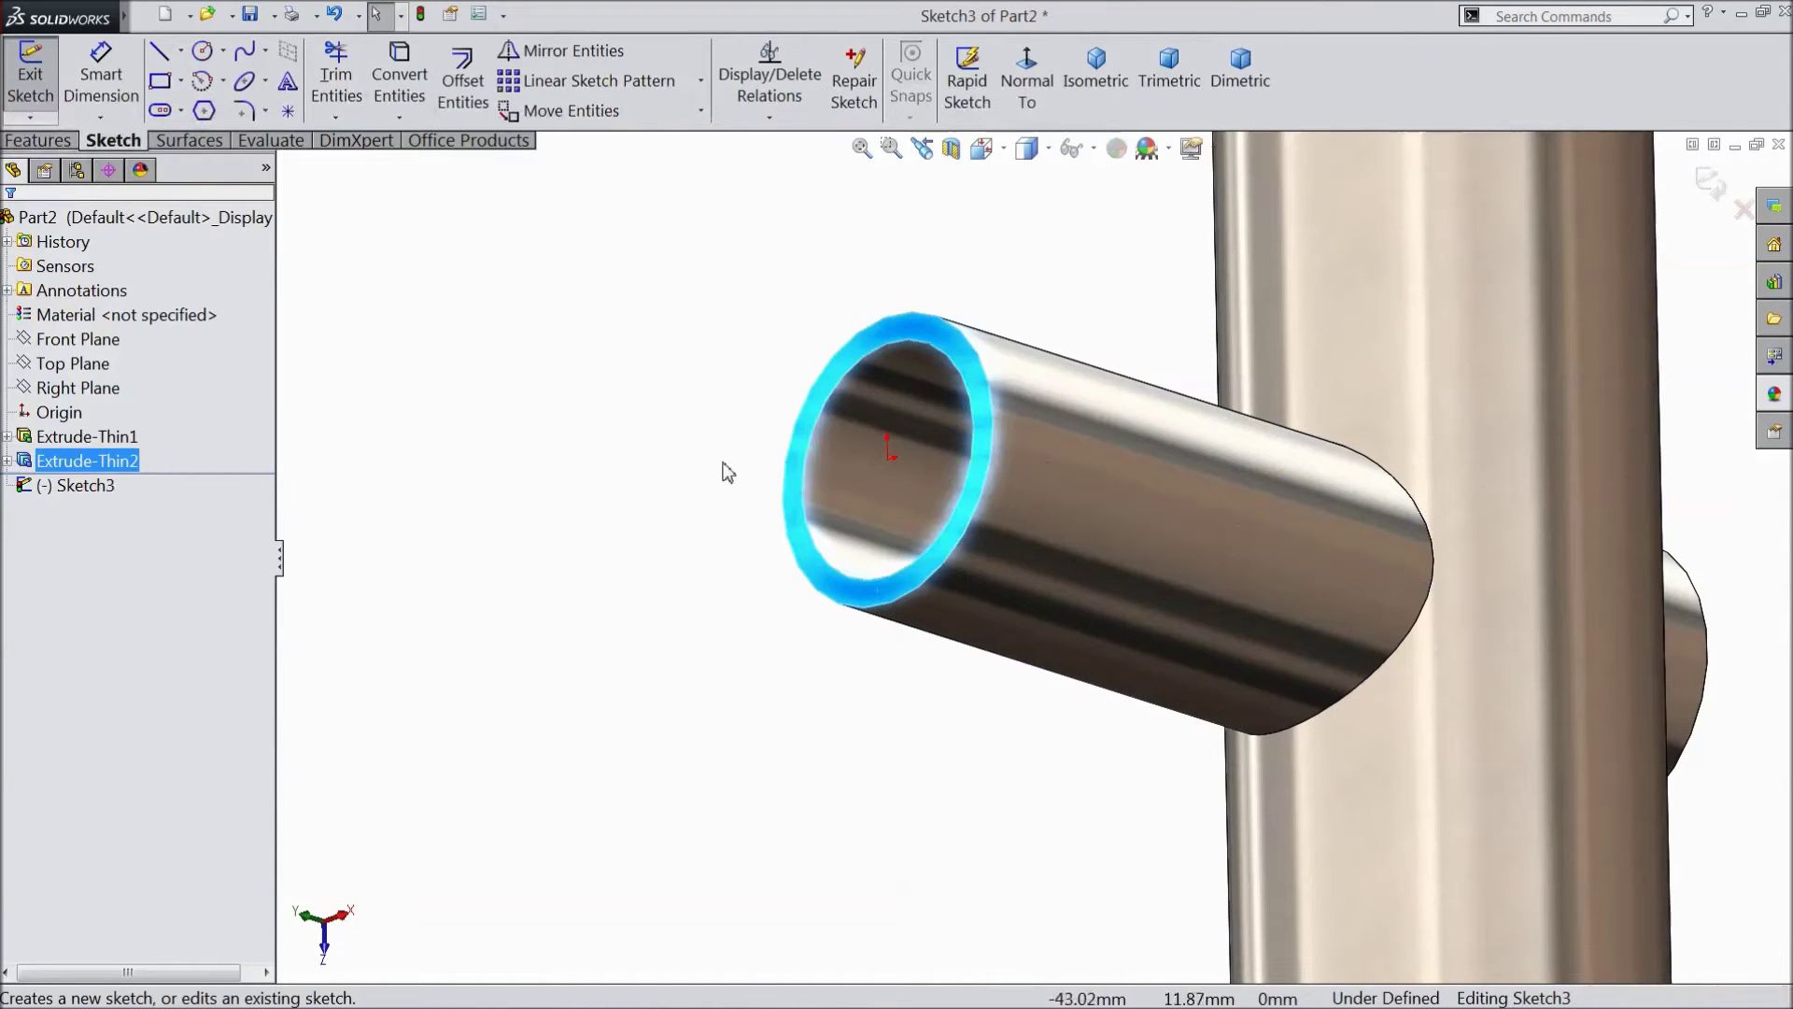
click(845, 393)
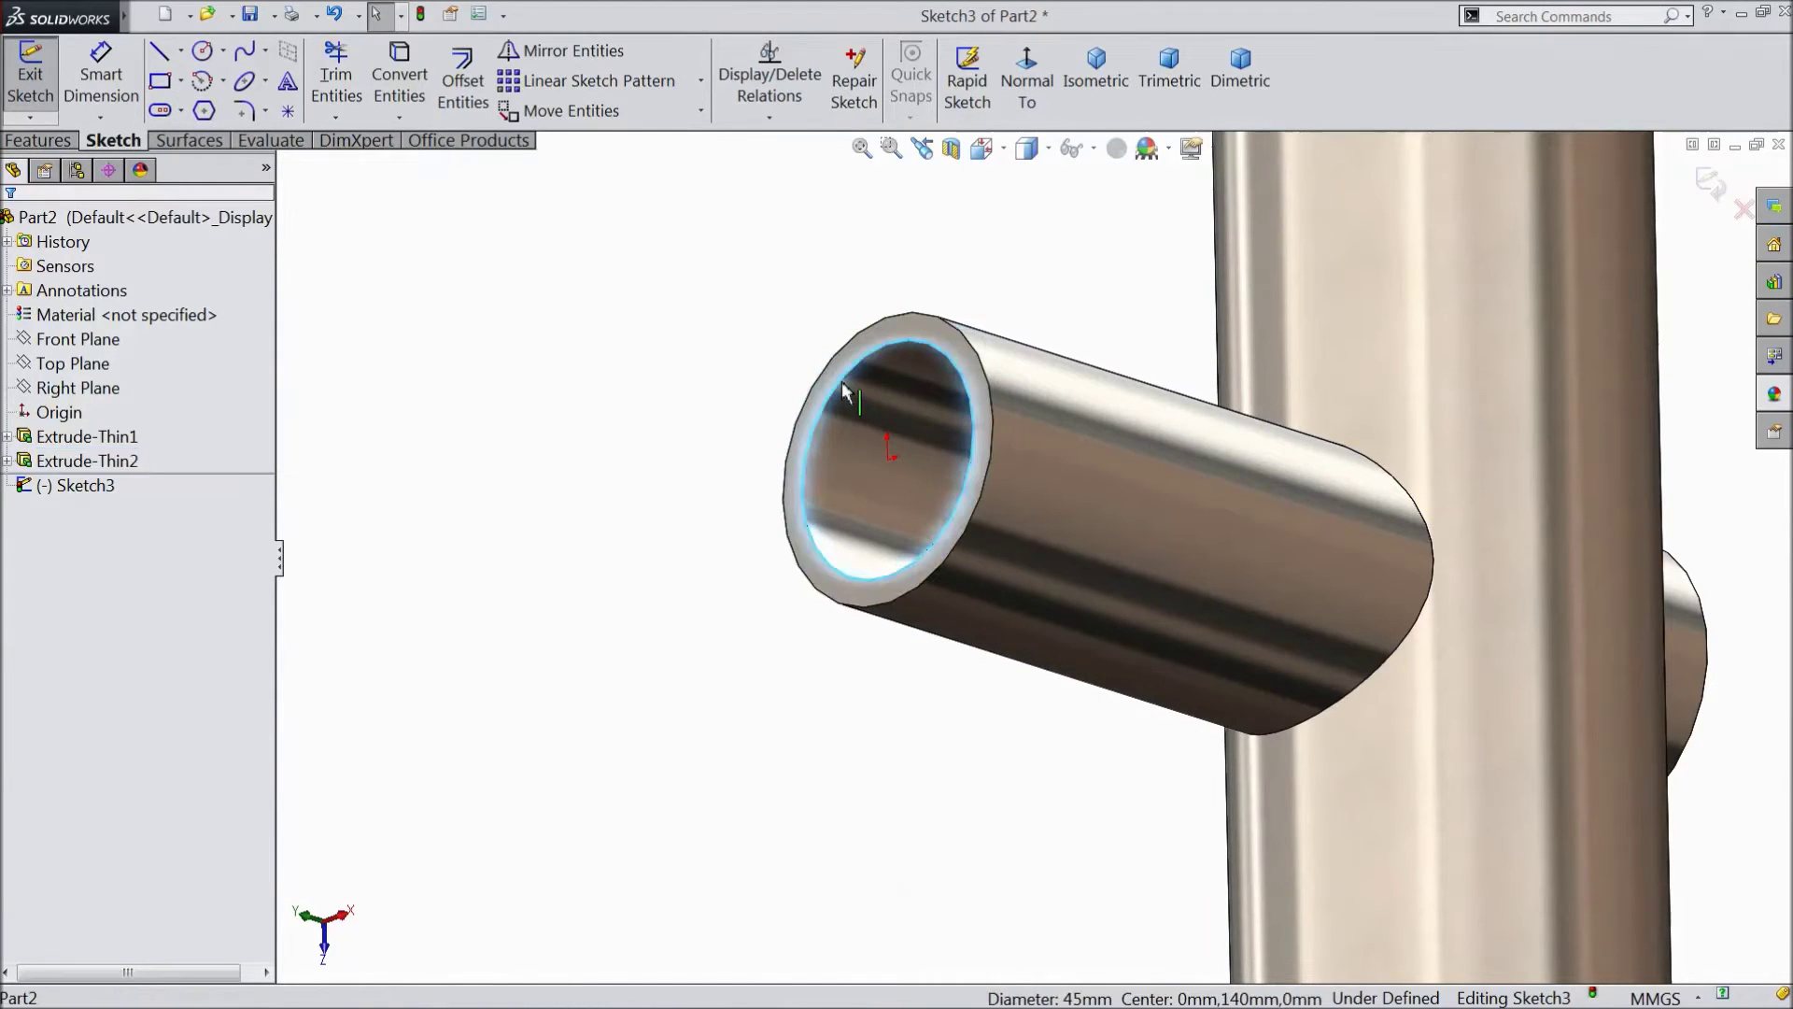
click(409, 90)
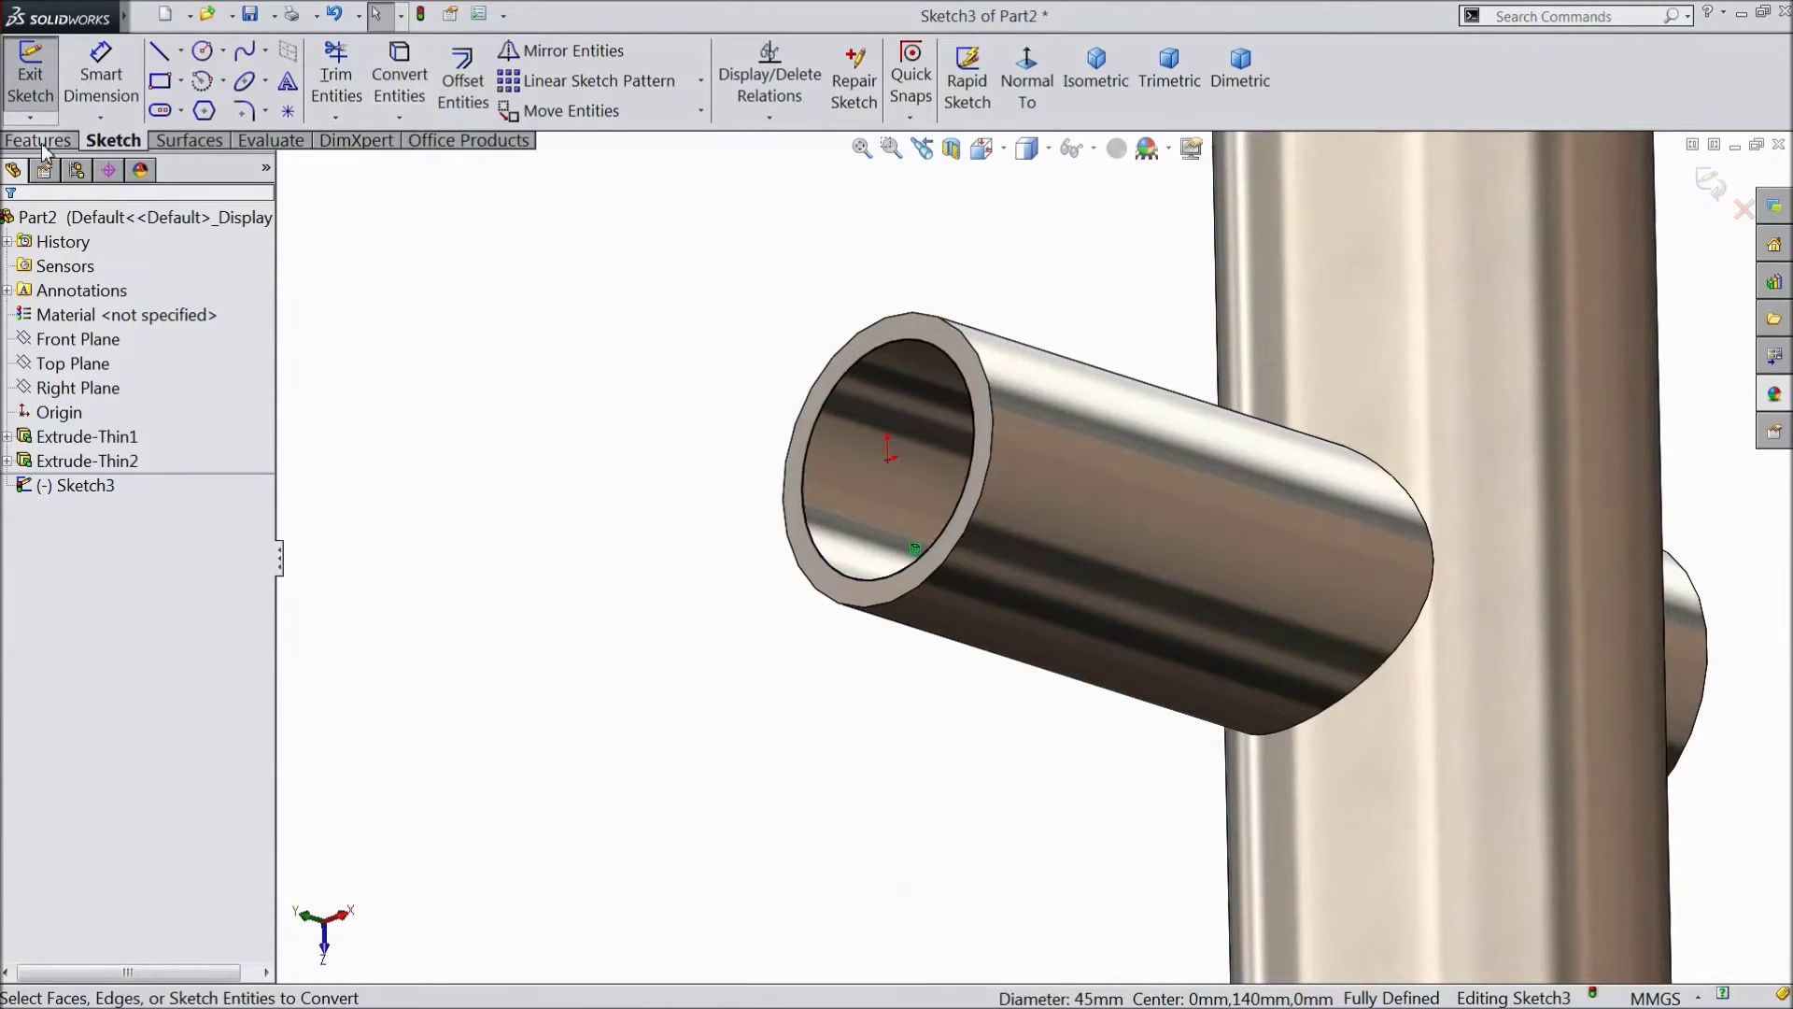
click(42, 142)
Step: Extrude the converted circle 80 mm outward as a solid shaft
click(49, 94)
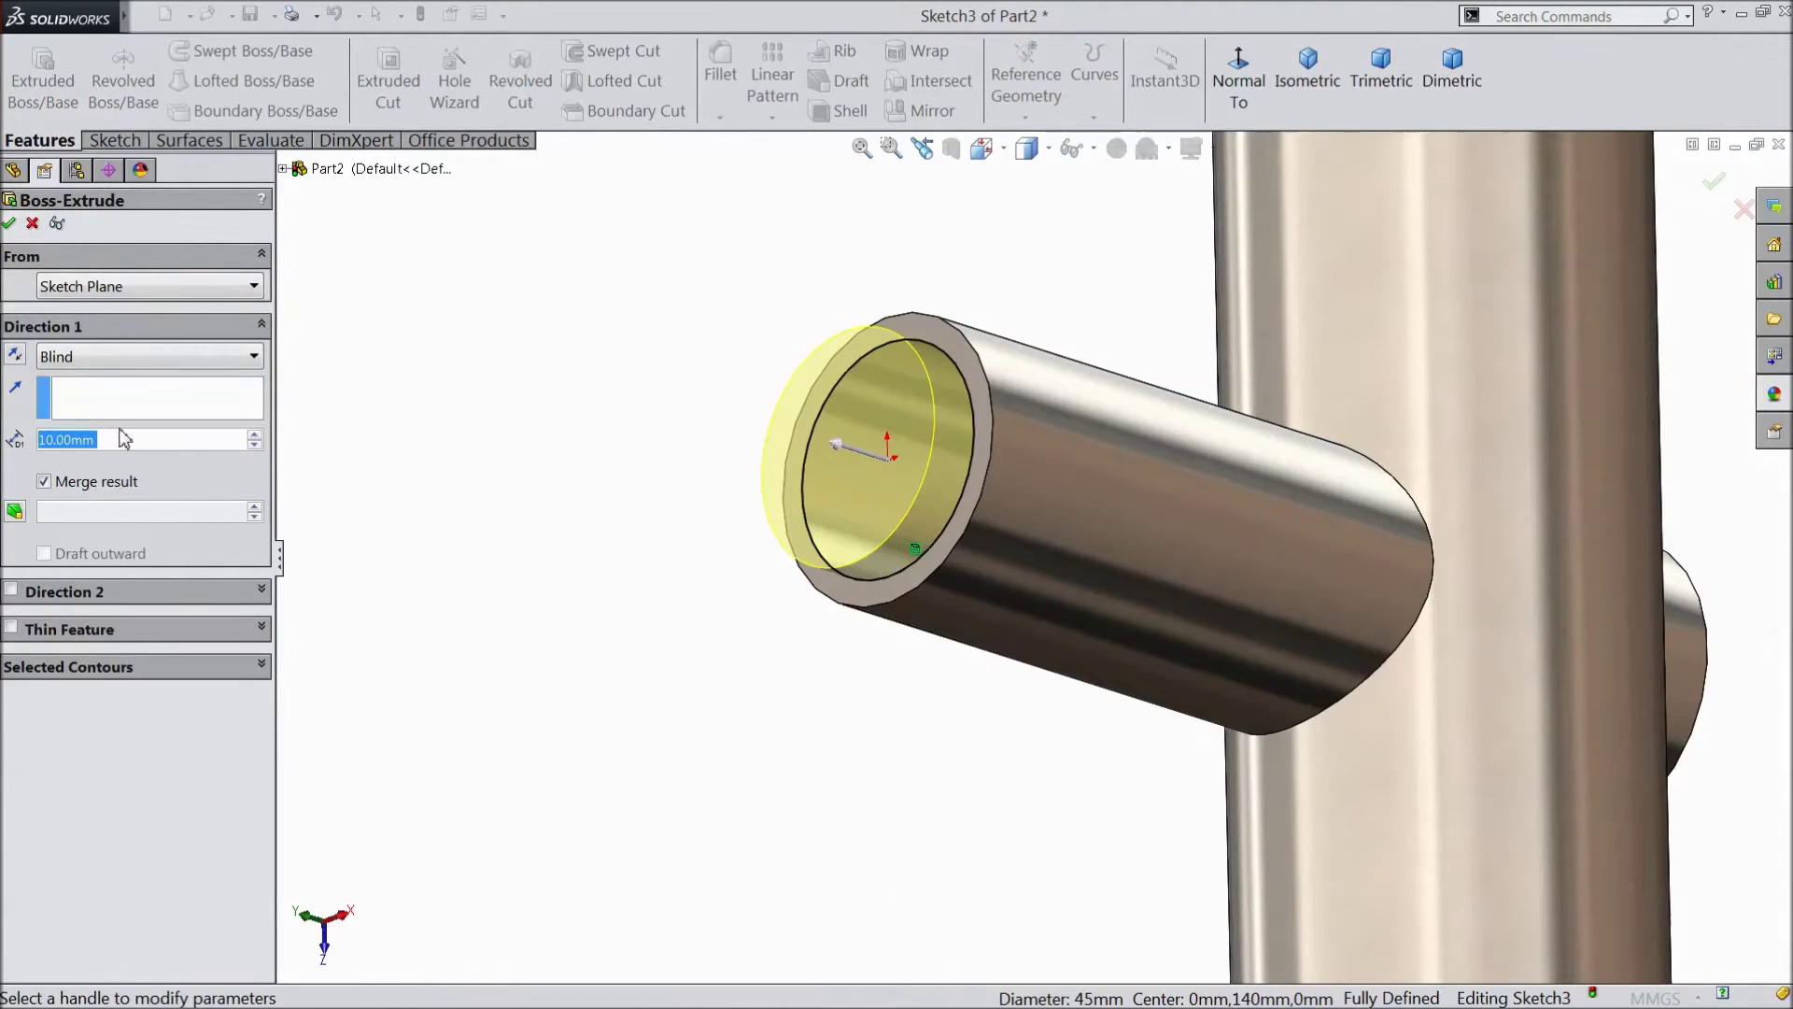
text(80)
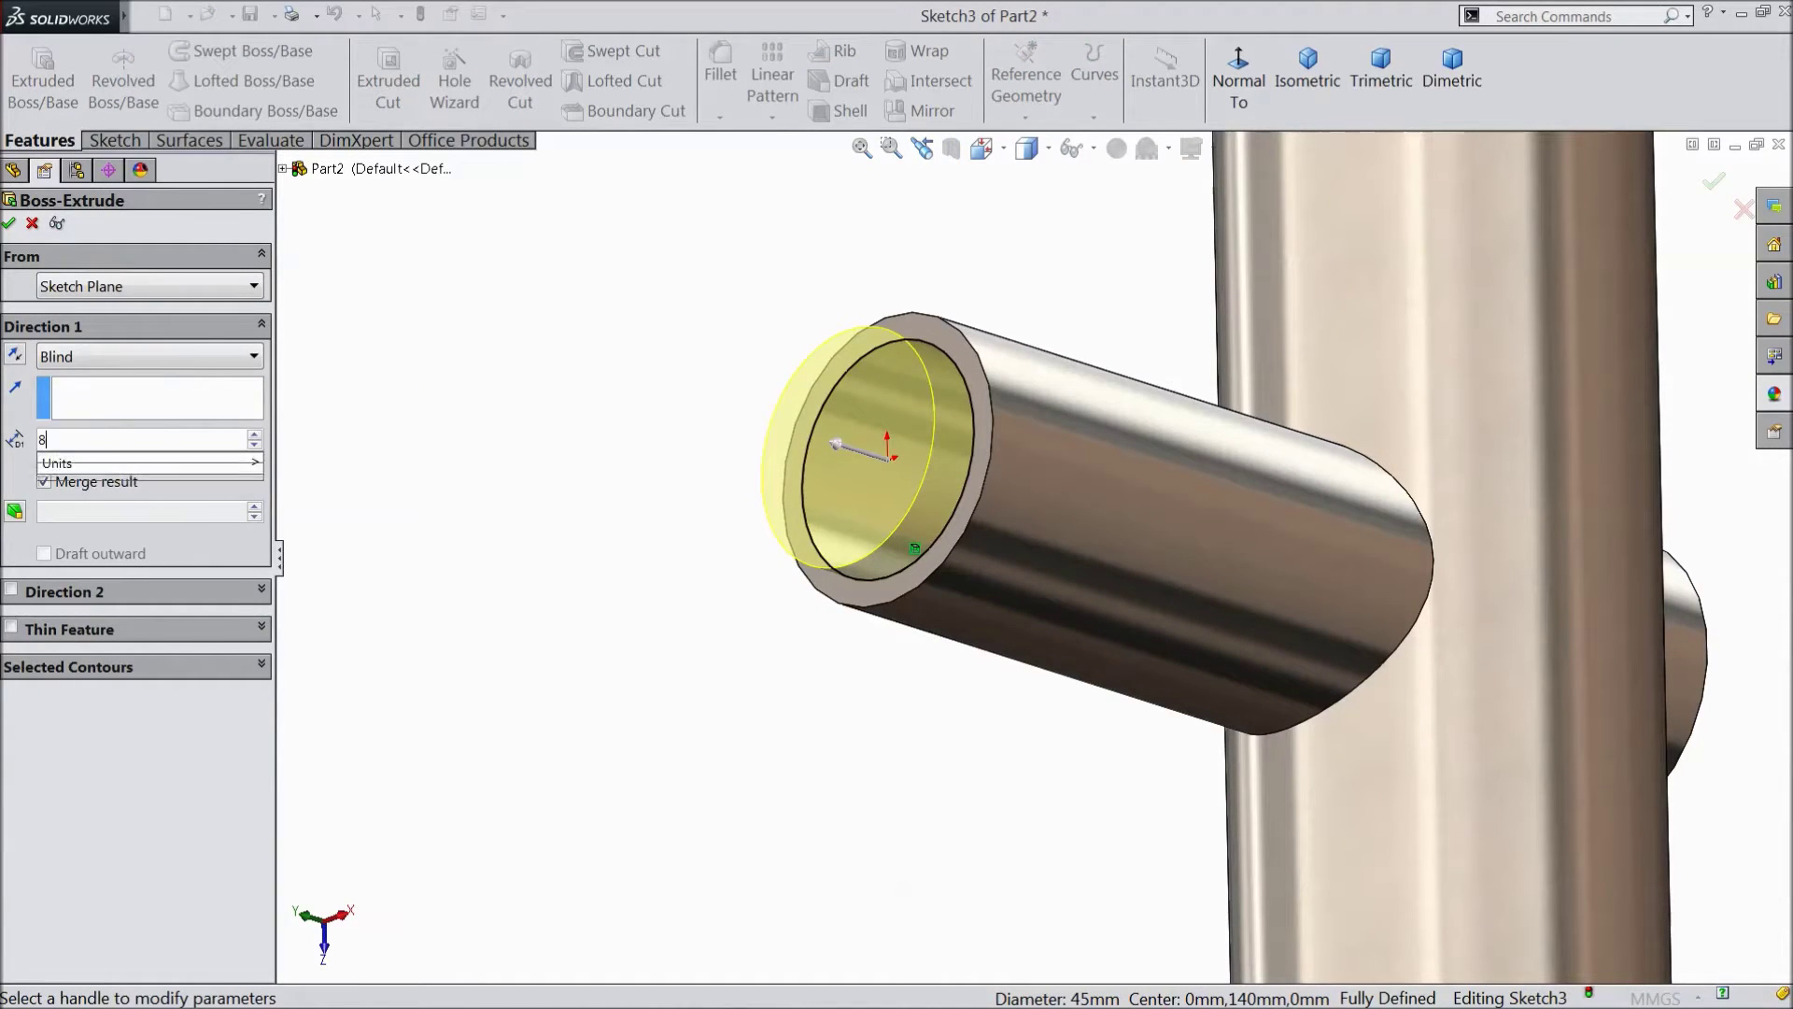
key(Return)
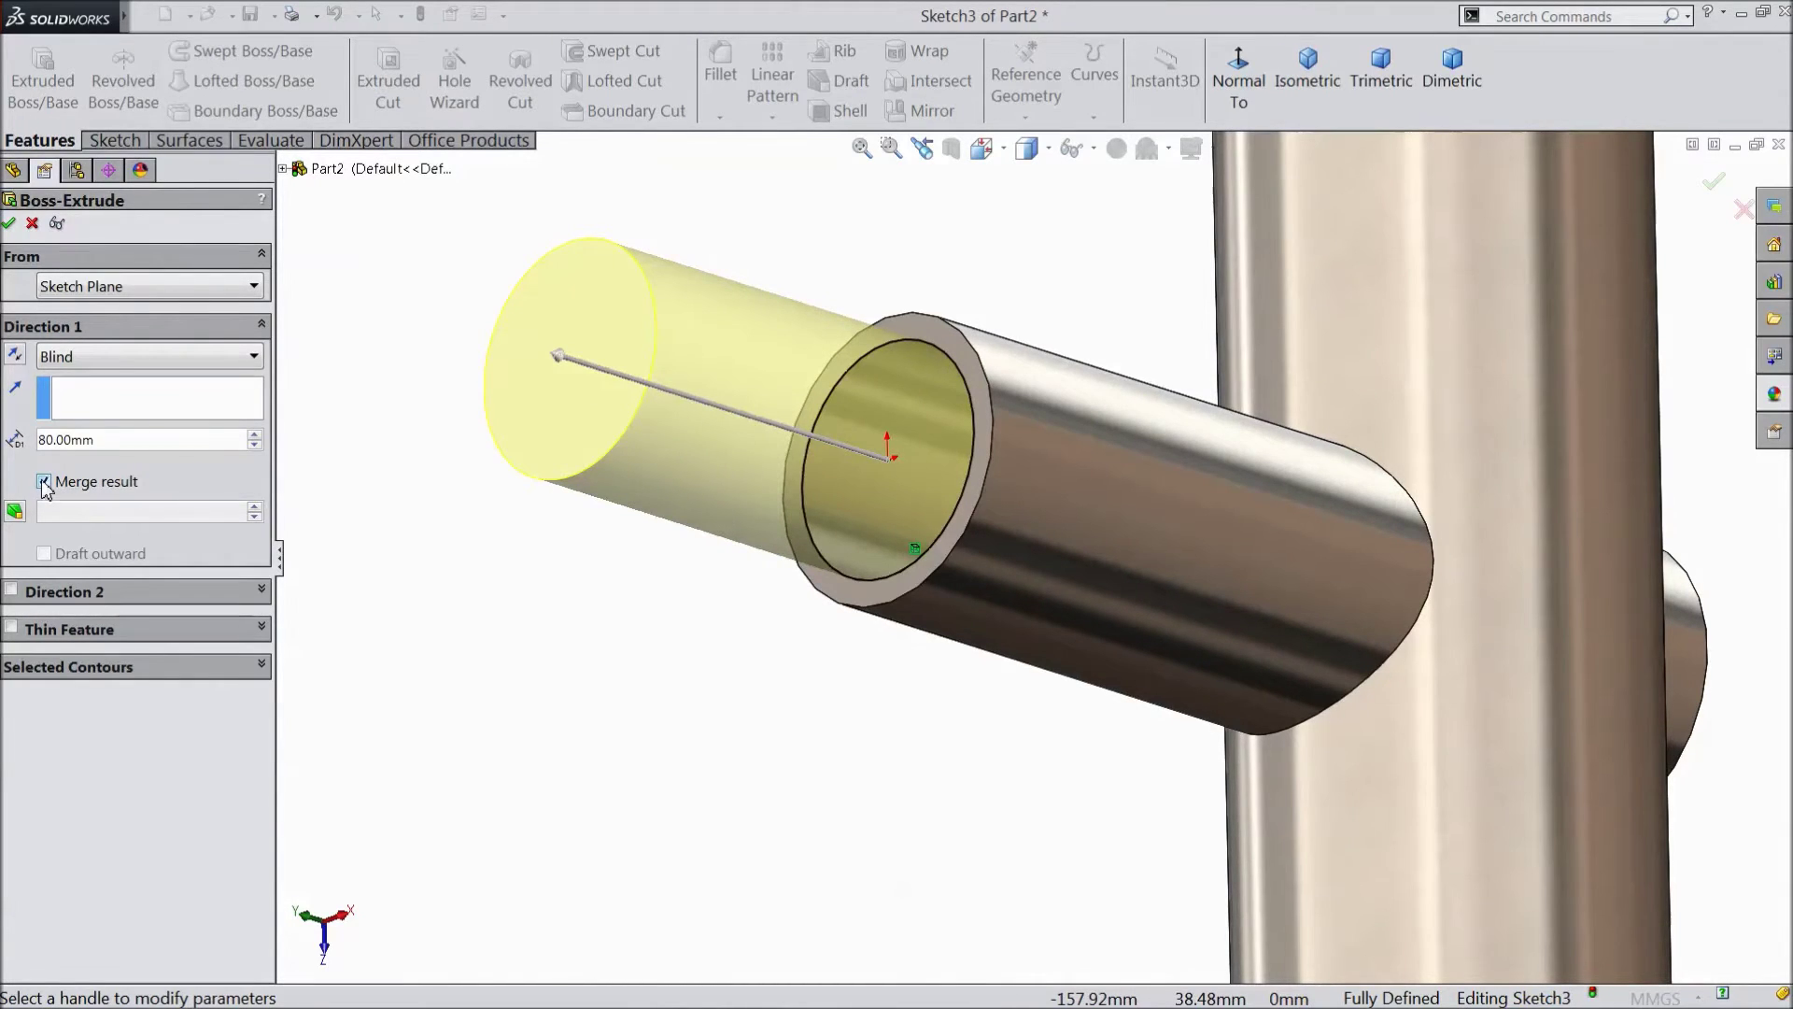
Step: Extend the shaft in Direction 2 to 70 mm reversed offset from the short tube's ring face
click(13, 590)
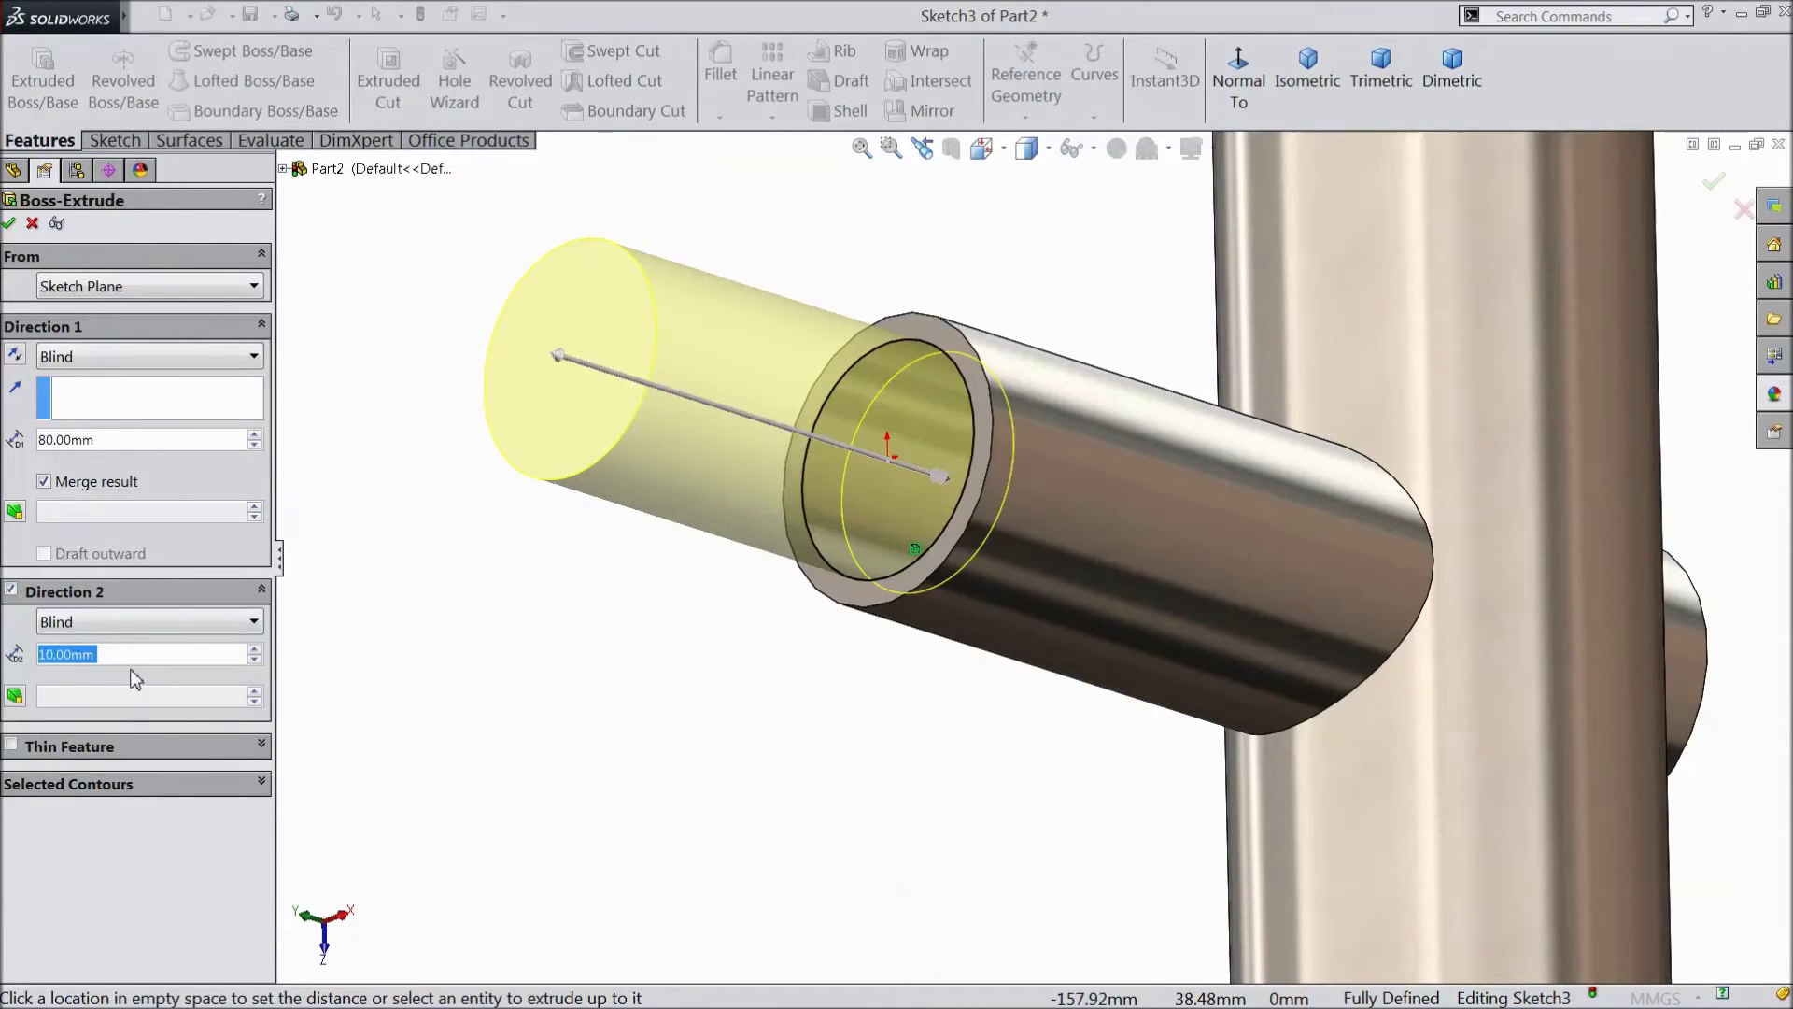
text(70)
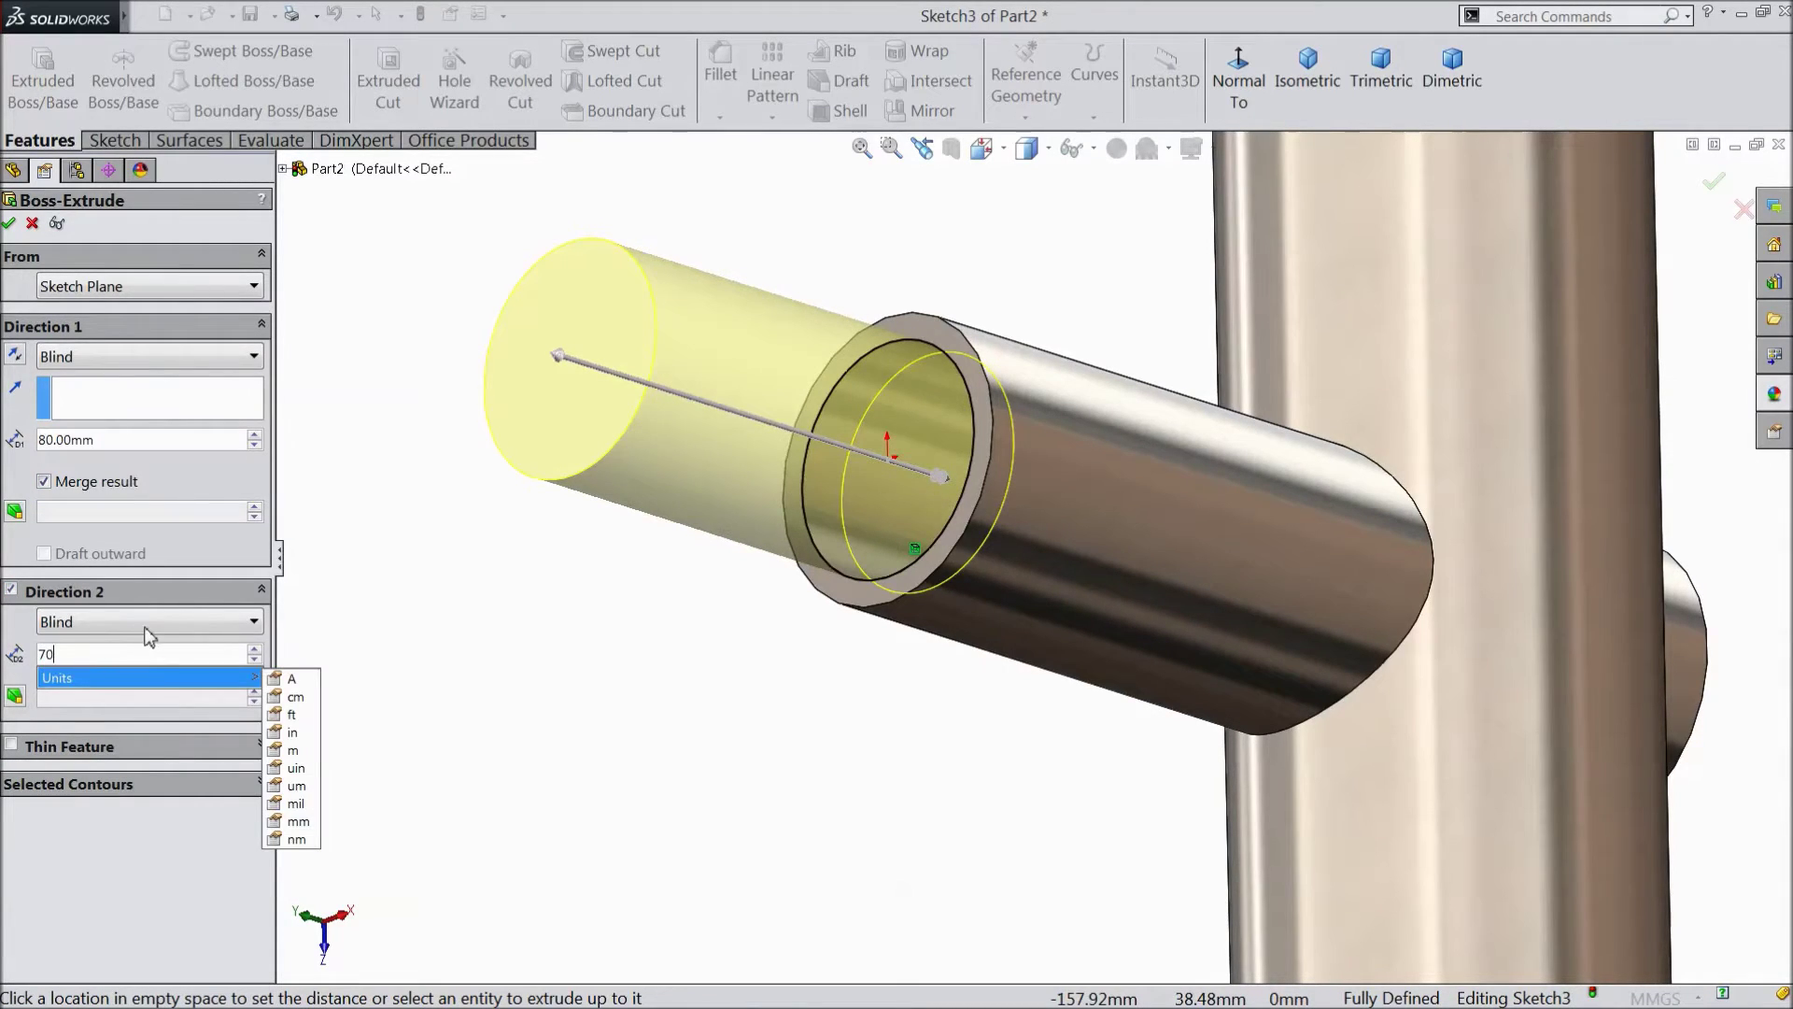
click(147, 624)
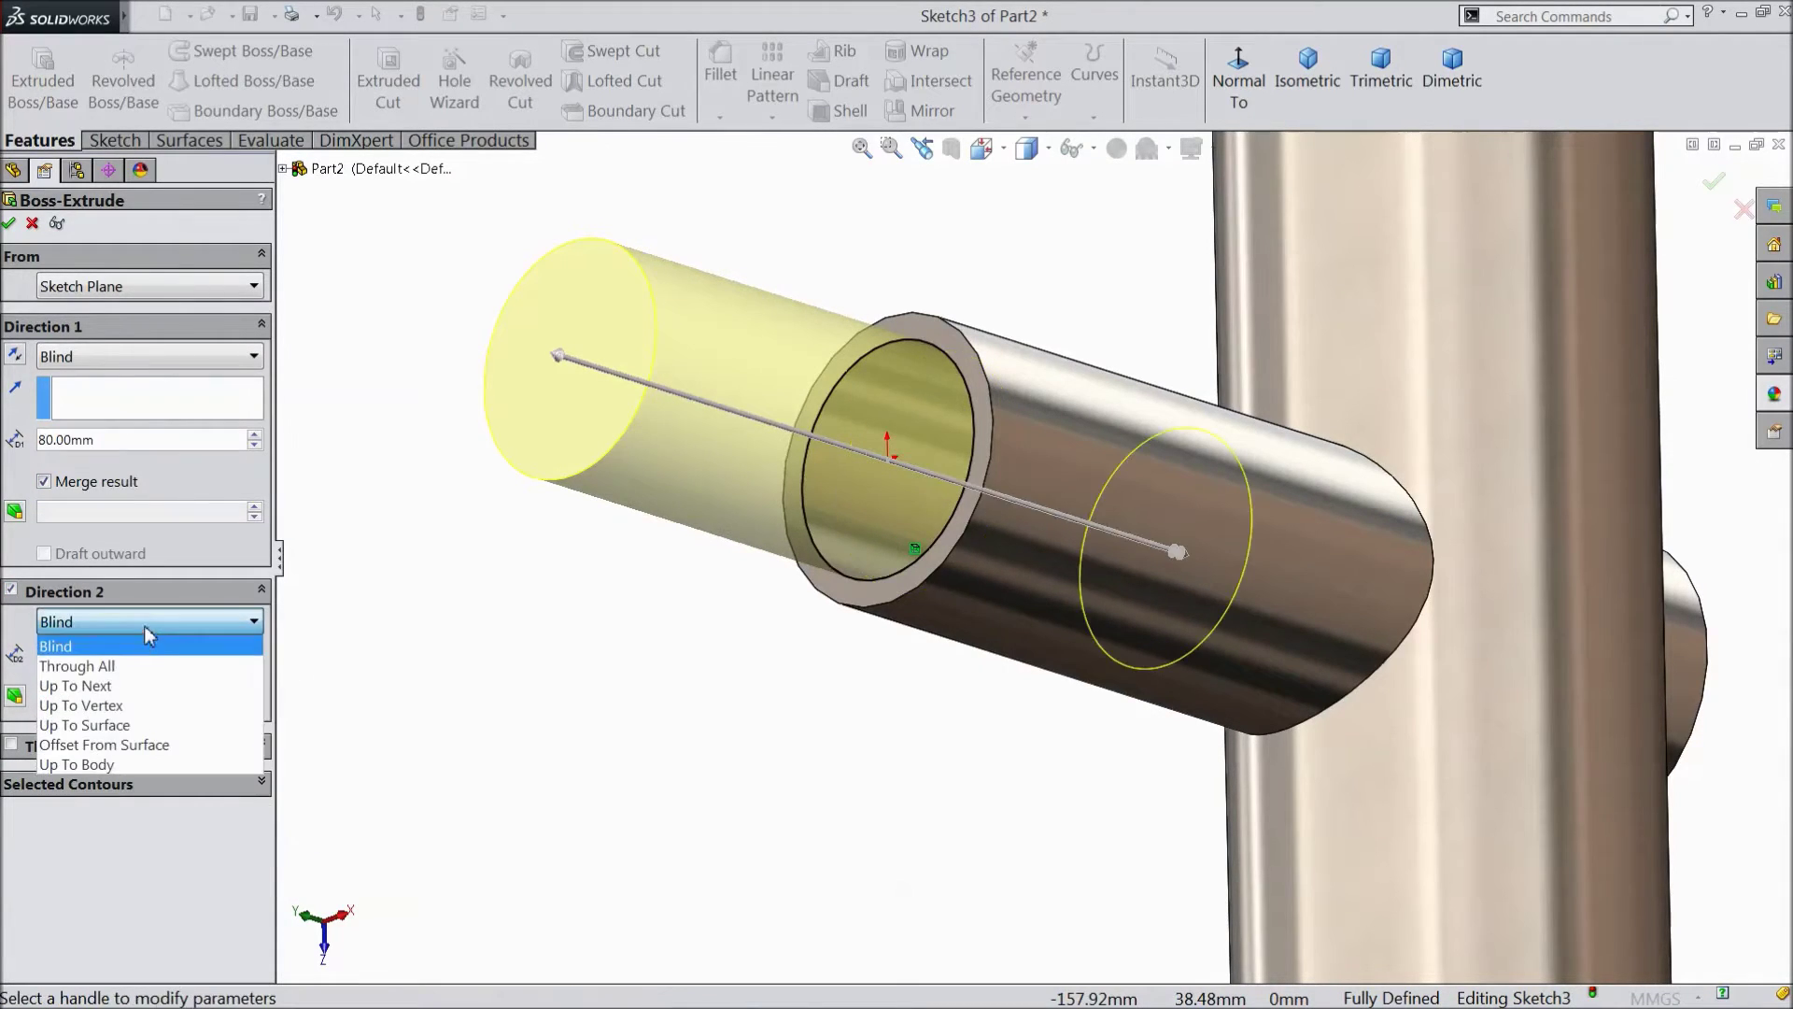
click(119, 745)
scroll(484, 708, up, 3)
middle_drag(483, 708, 568, 697)
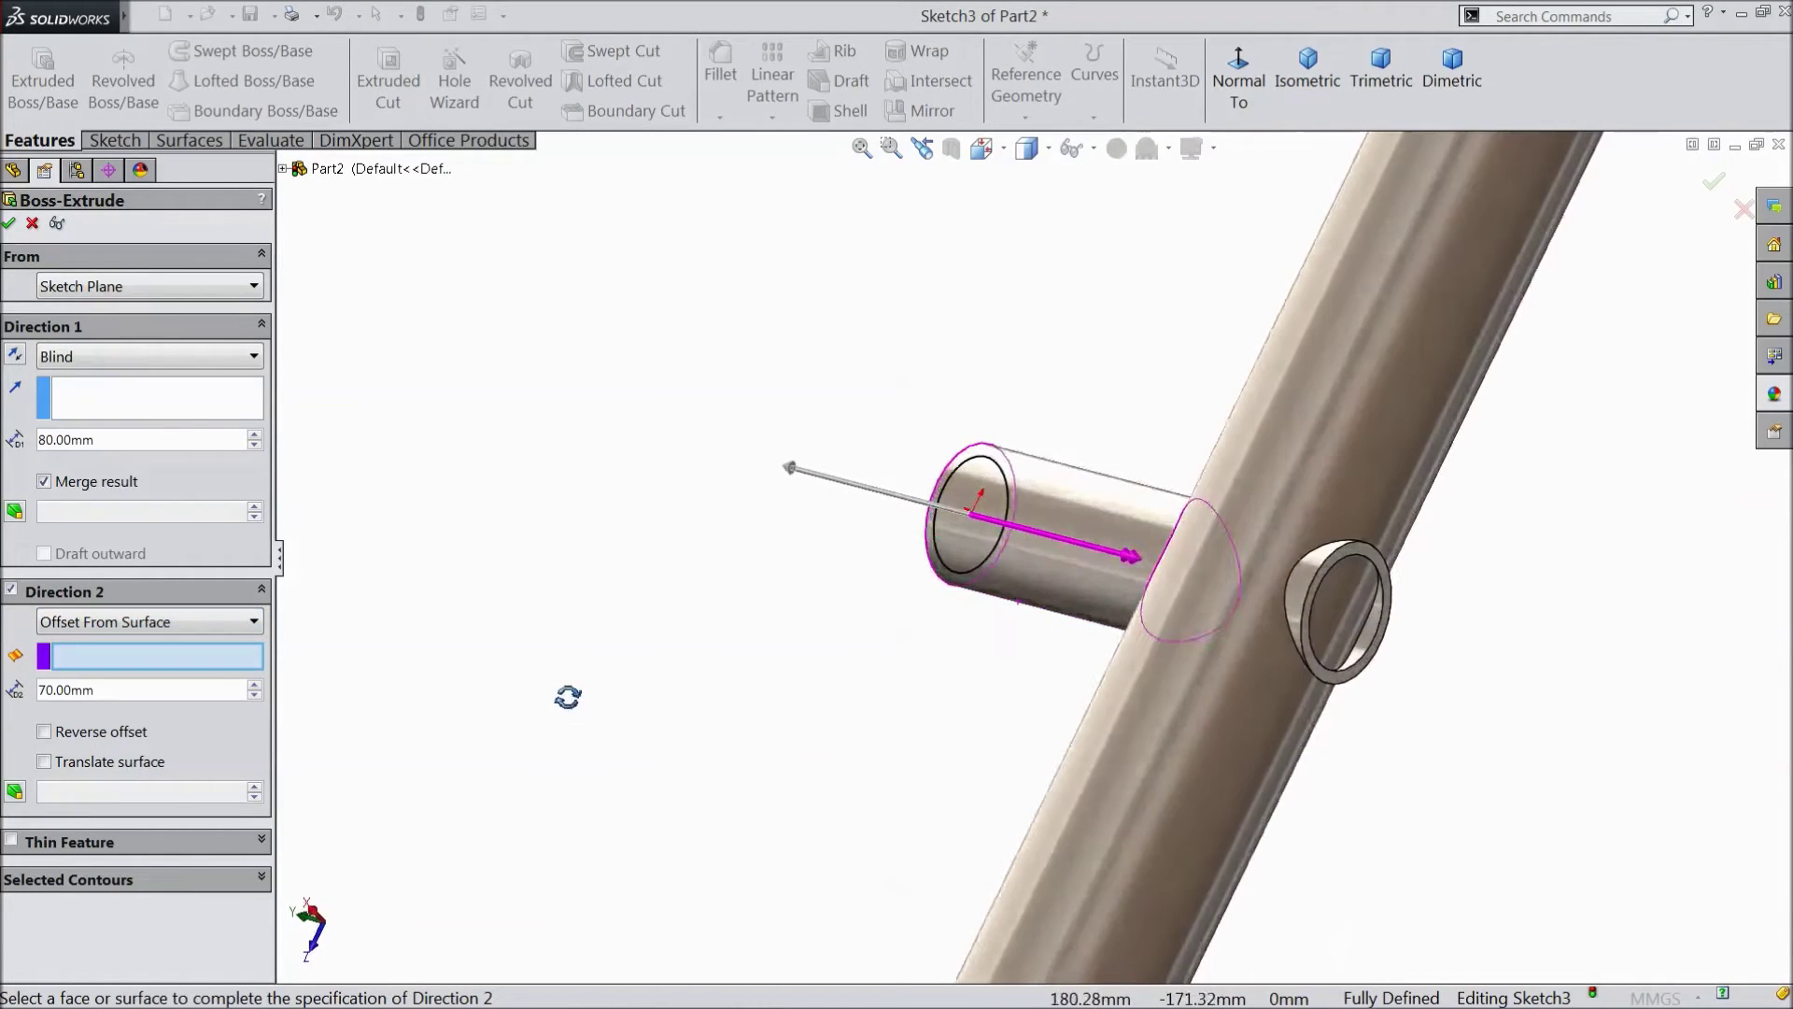
scroll(1401, 644, down, 2)
click(1401, 621)
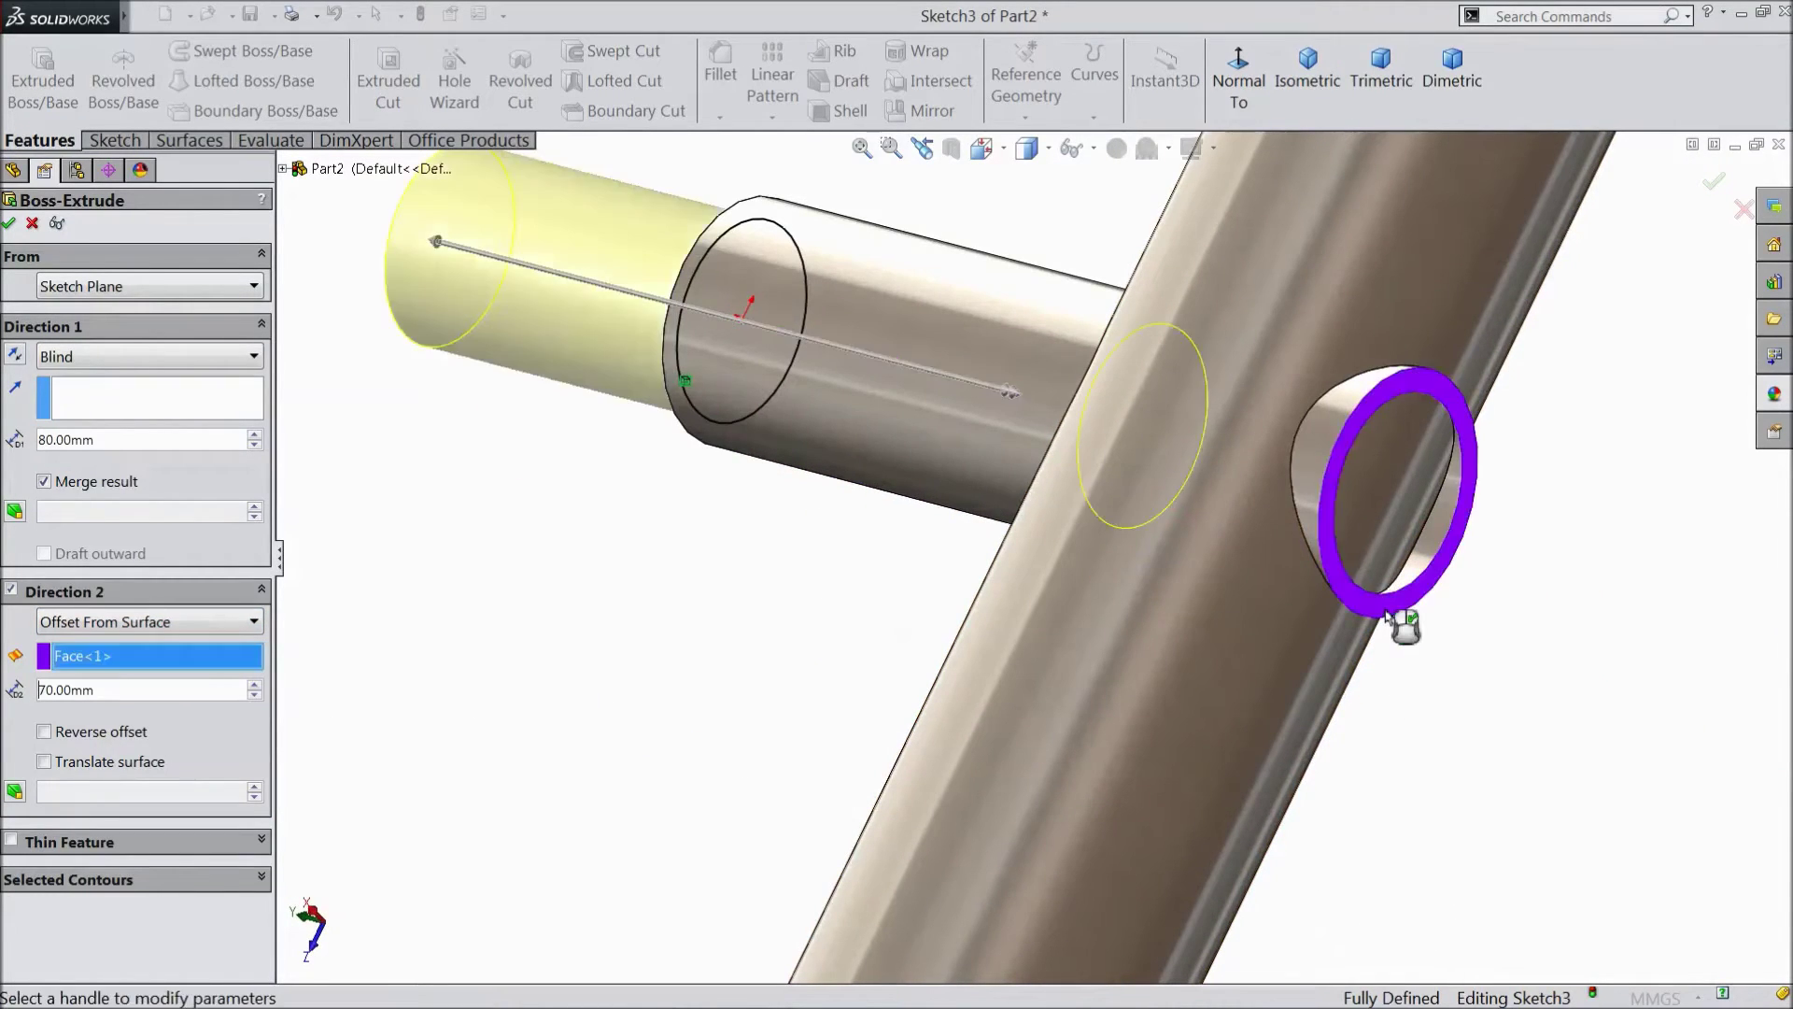
click(44, 731)
scroll(539, 710, up, 3)
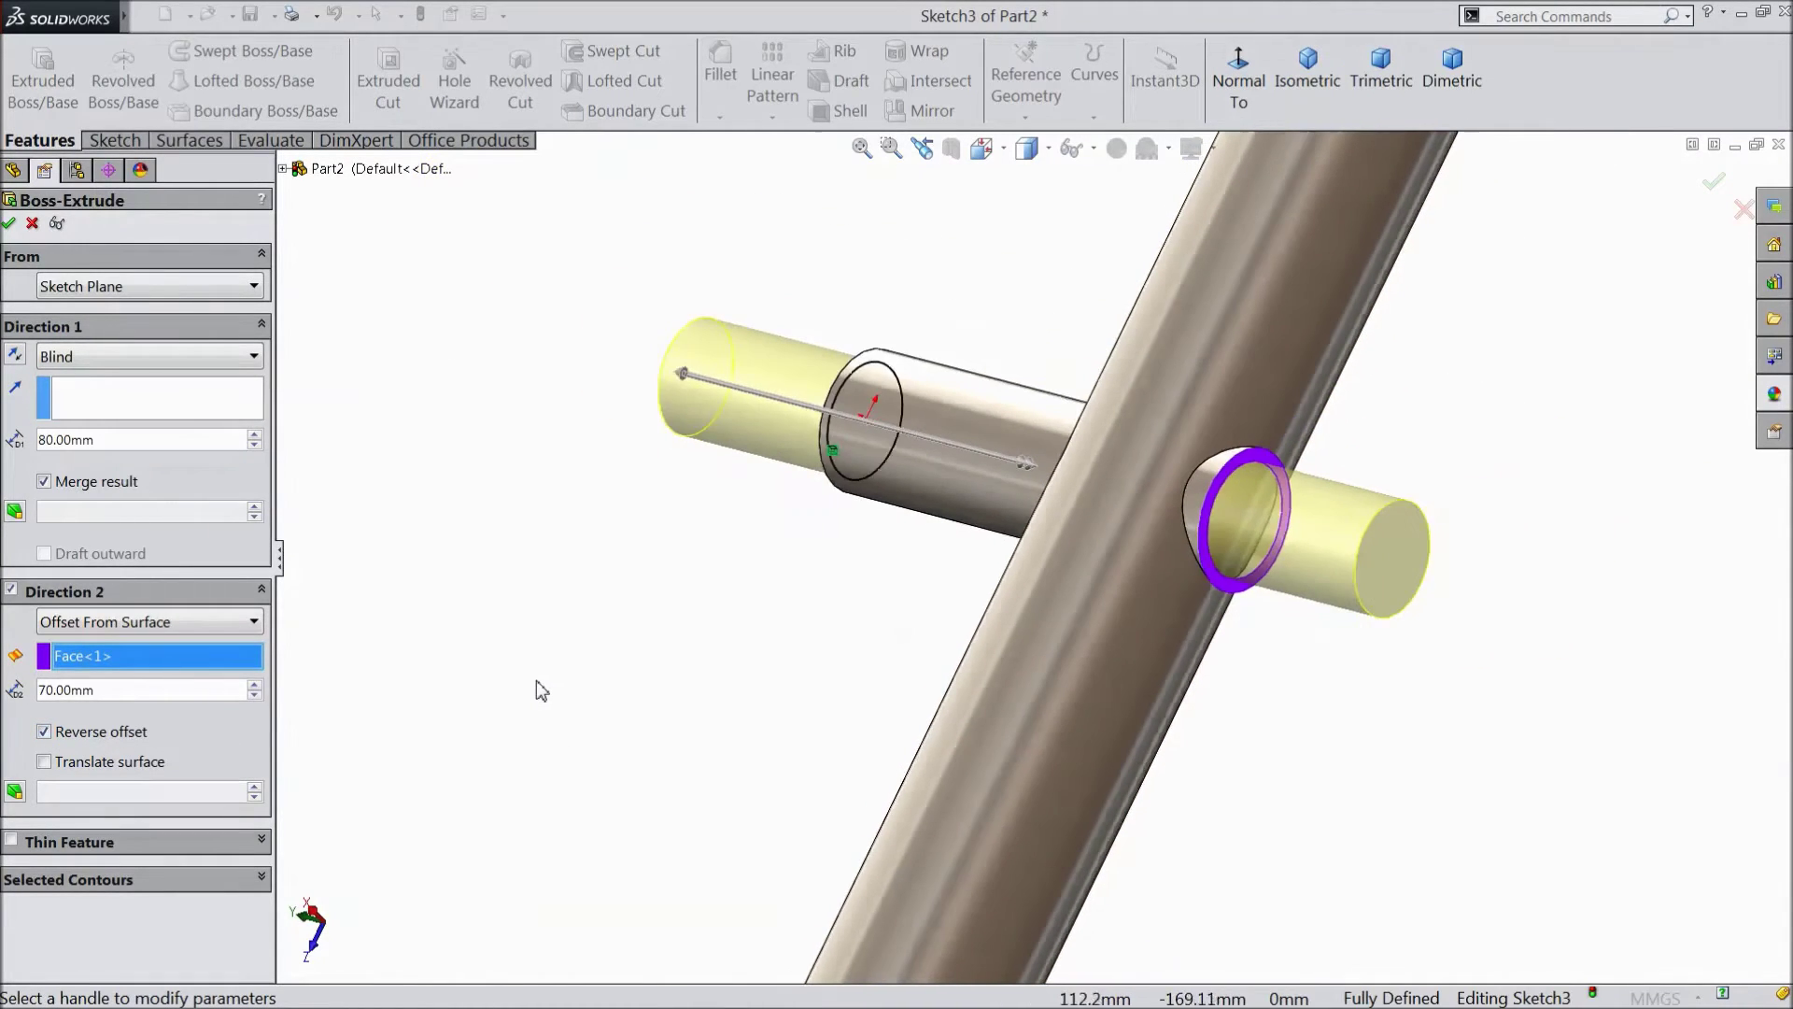
middle_drag(537, 691, 569, 714)
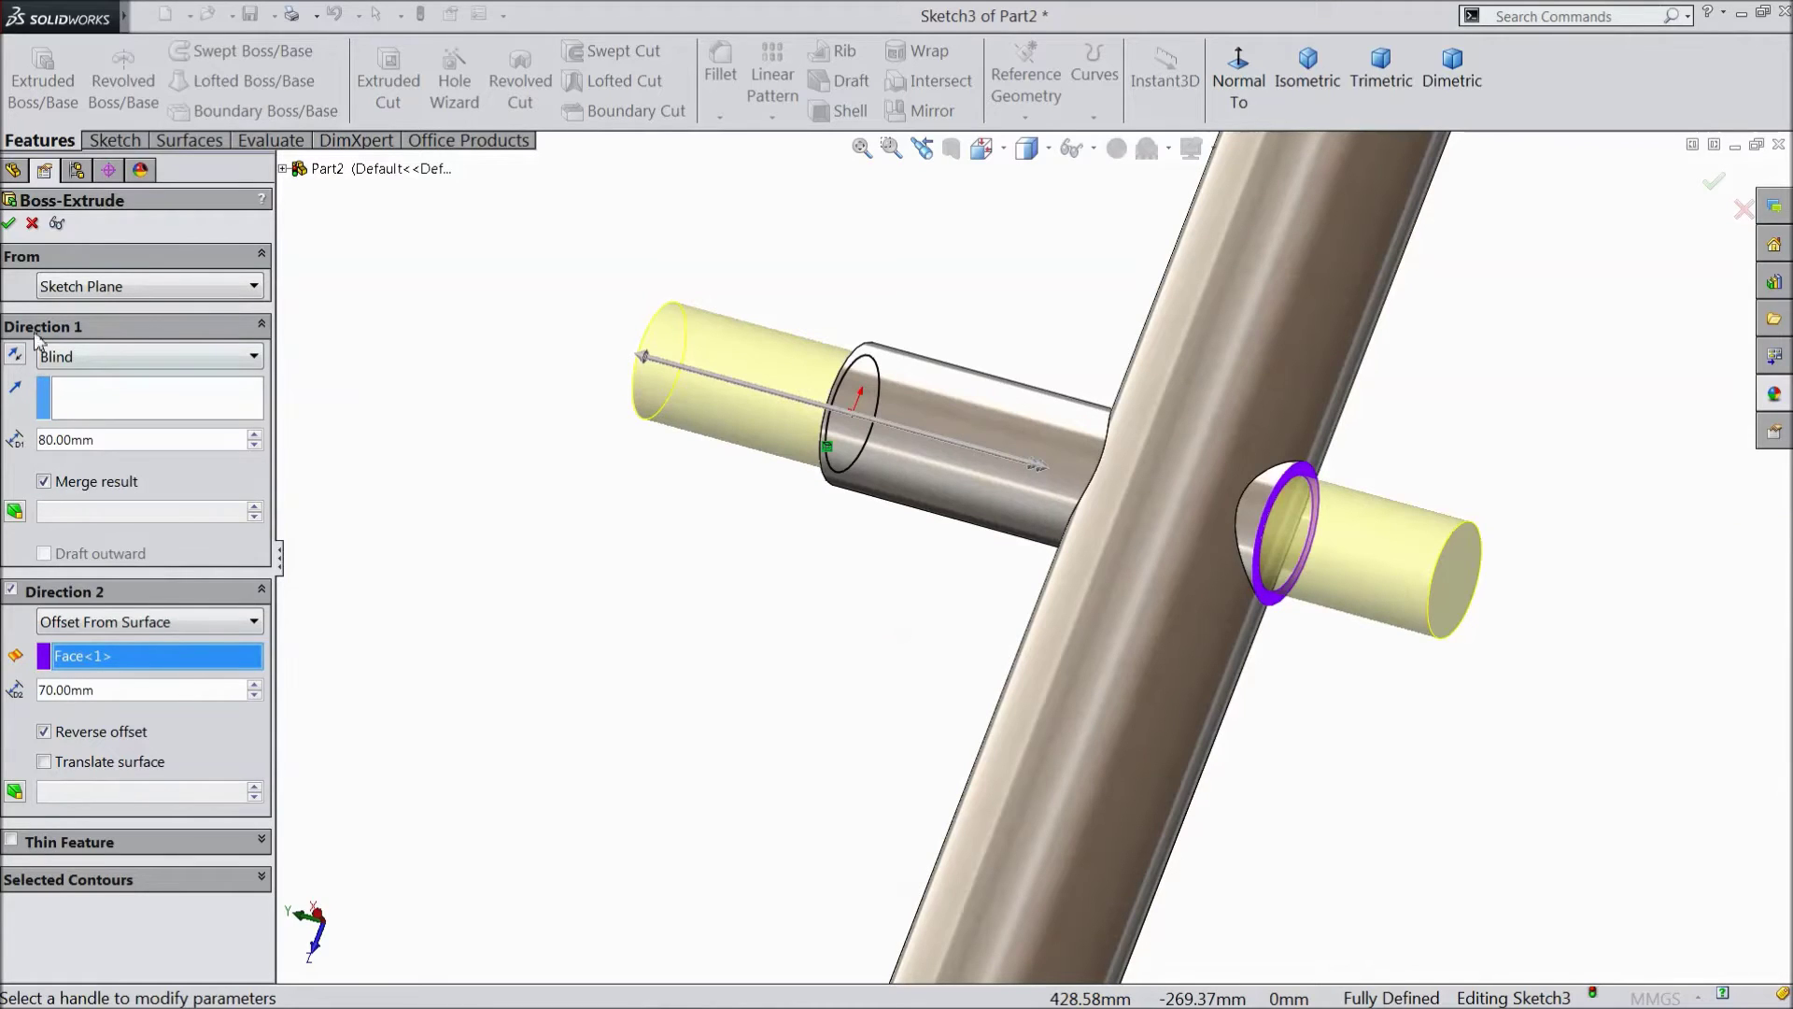
click(9, 223)
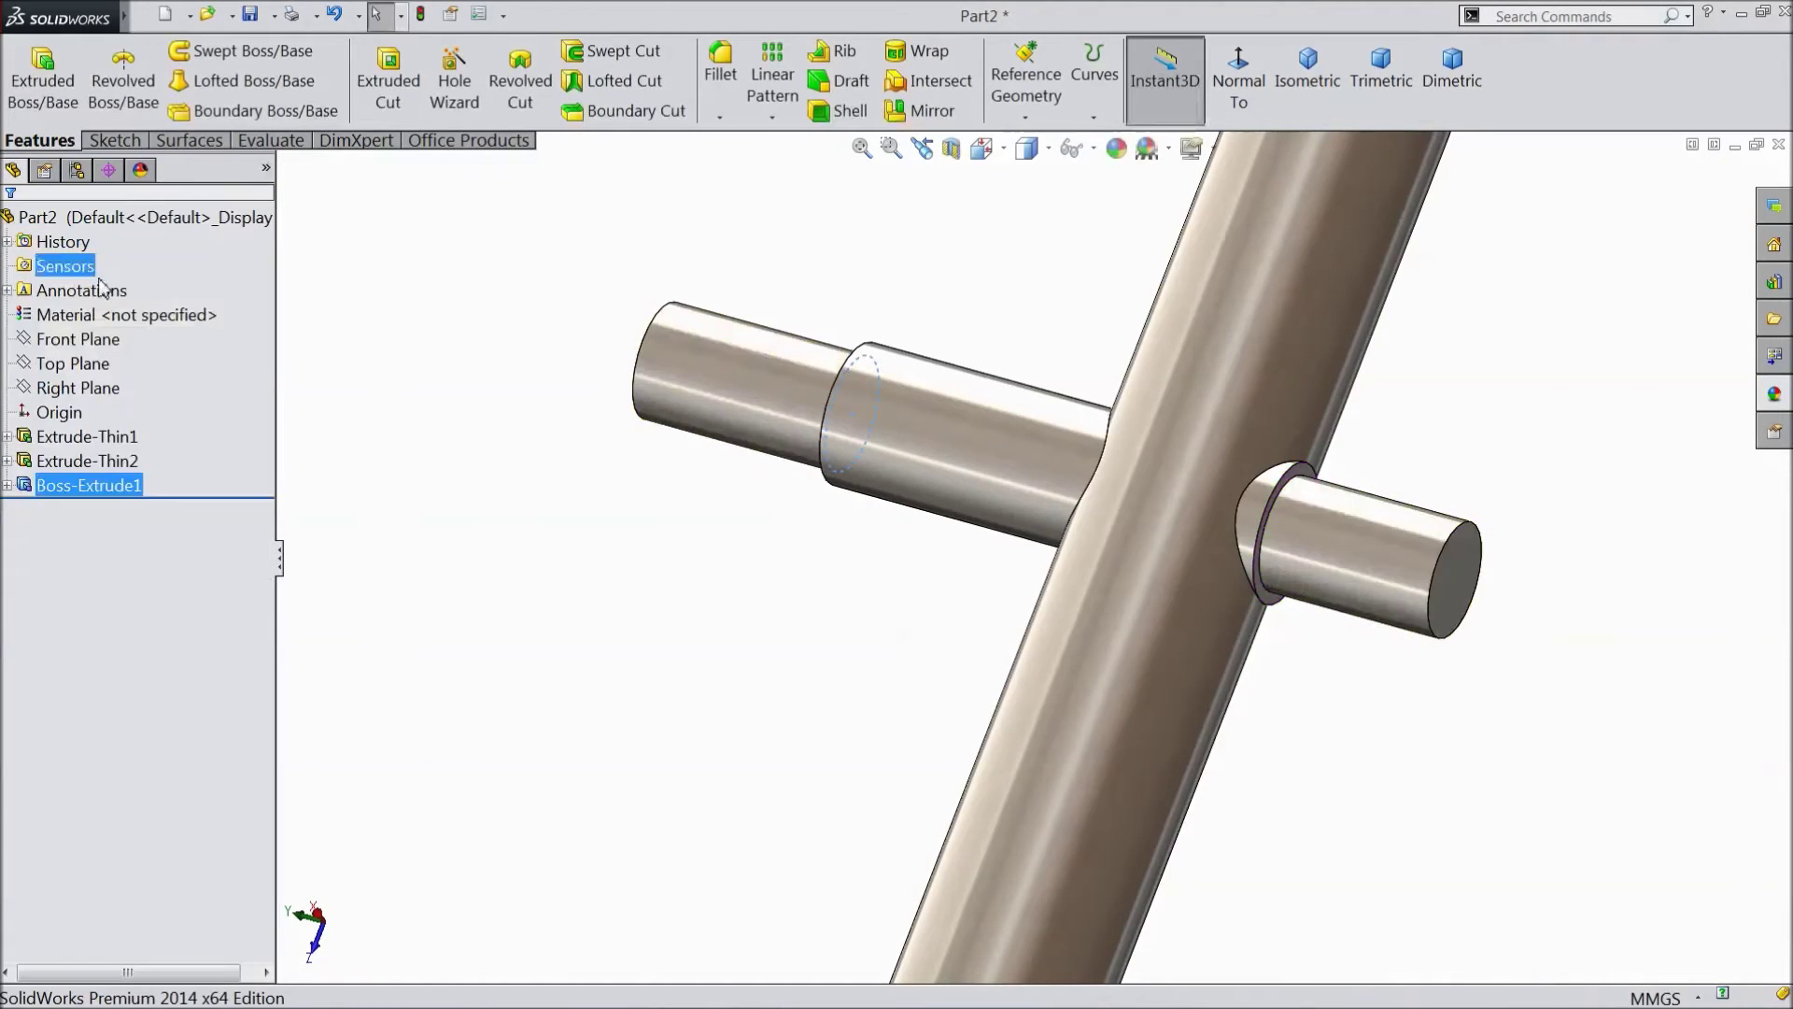
middle_drag(561, 504, 636, 577)
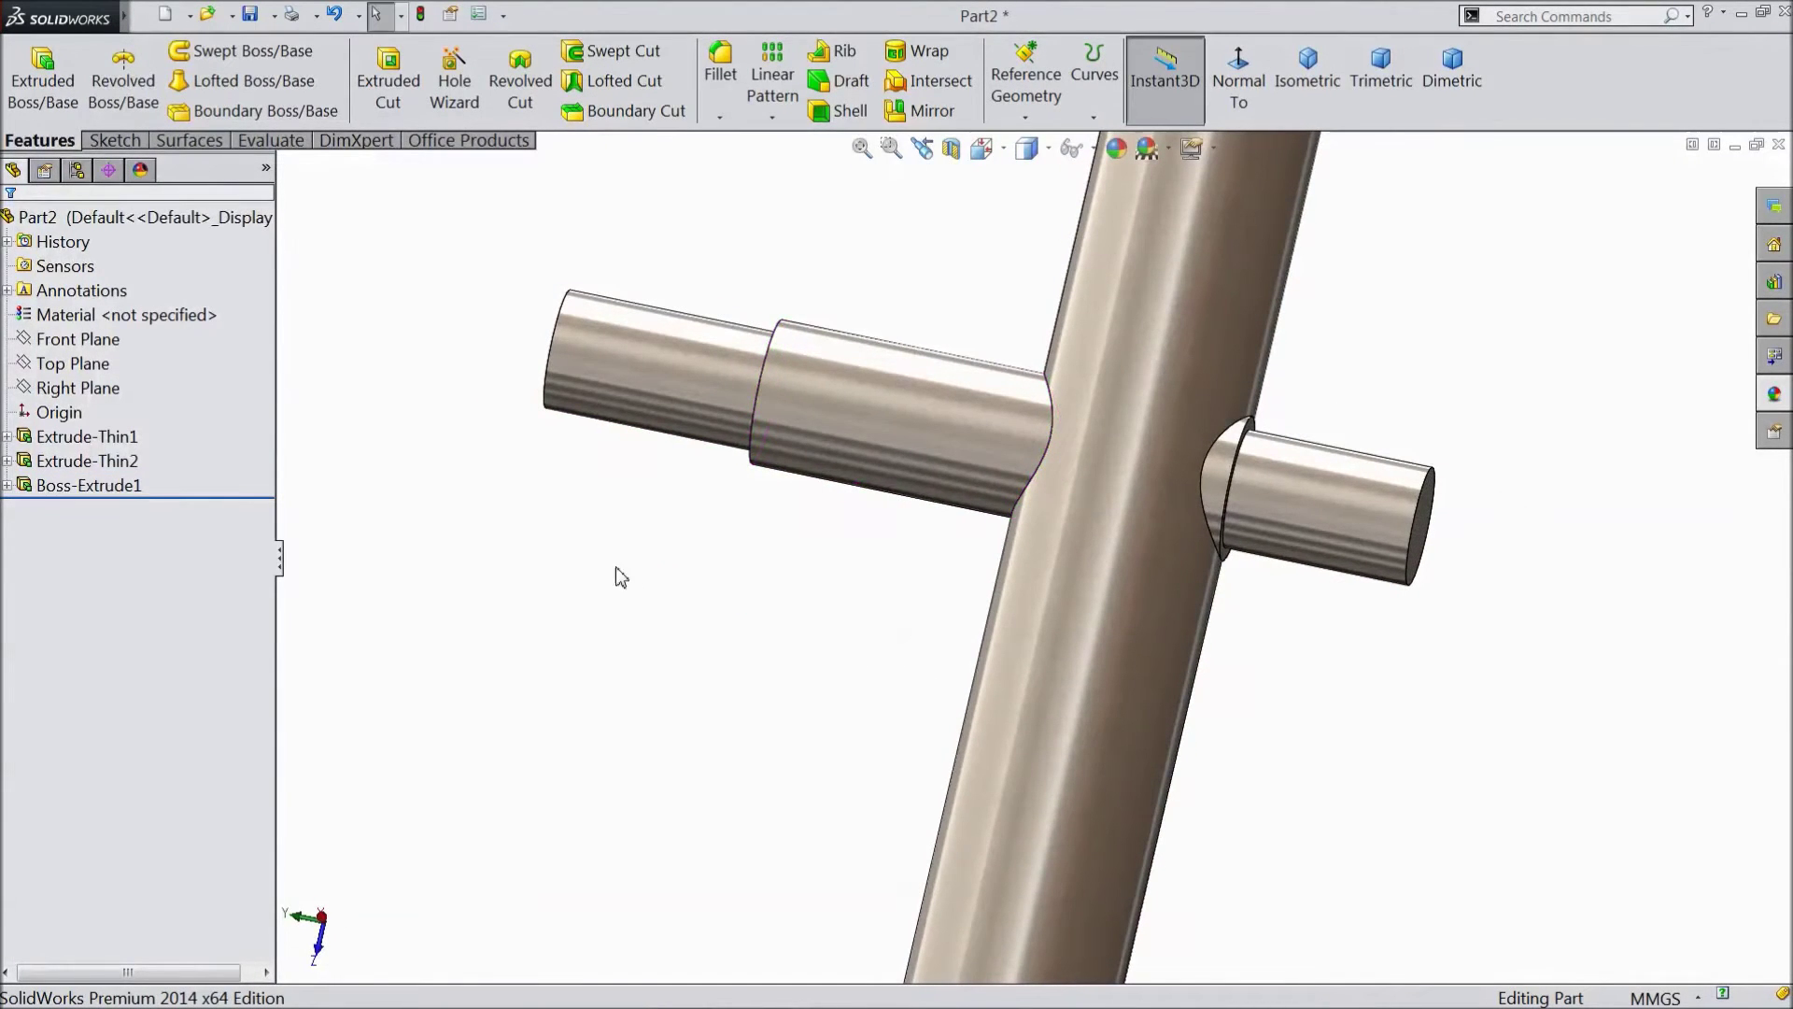
click(89, 390)
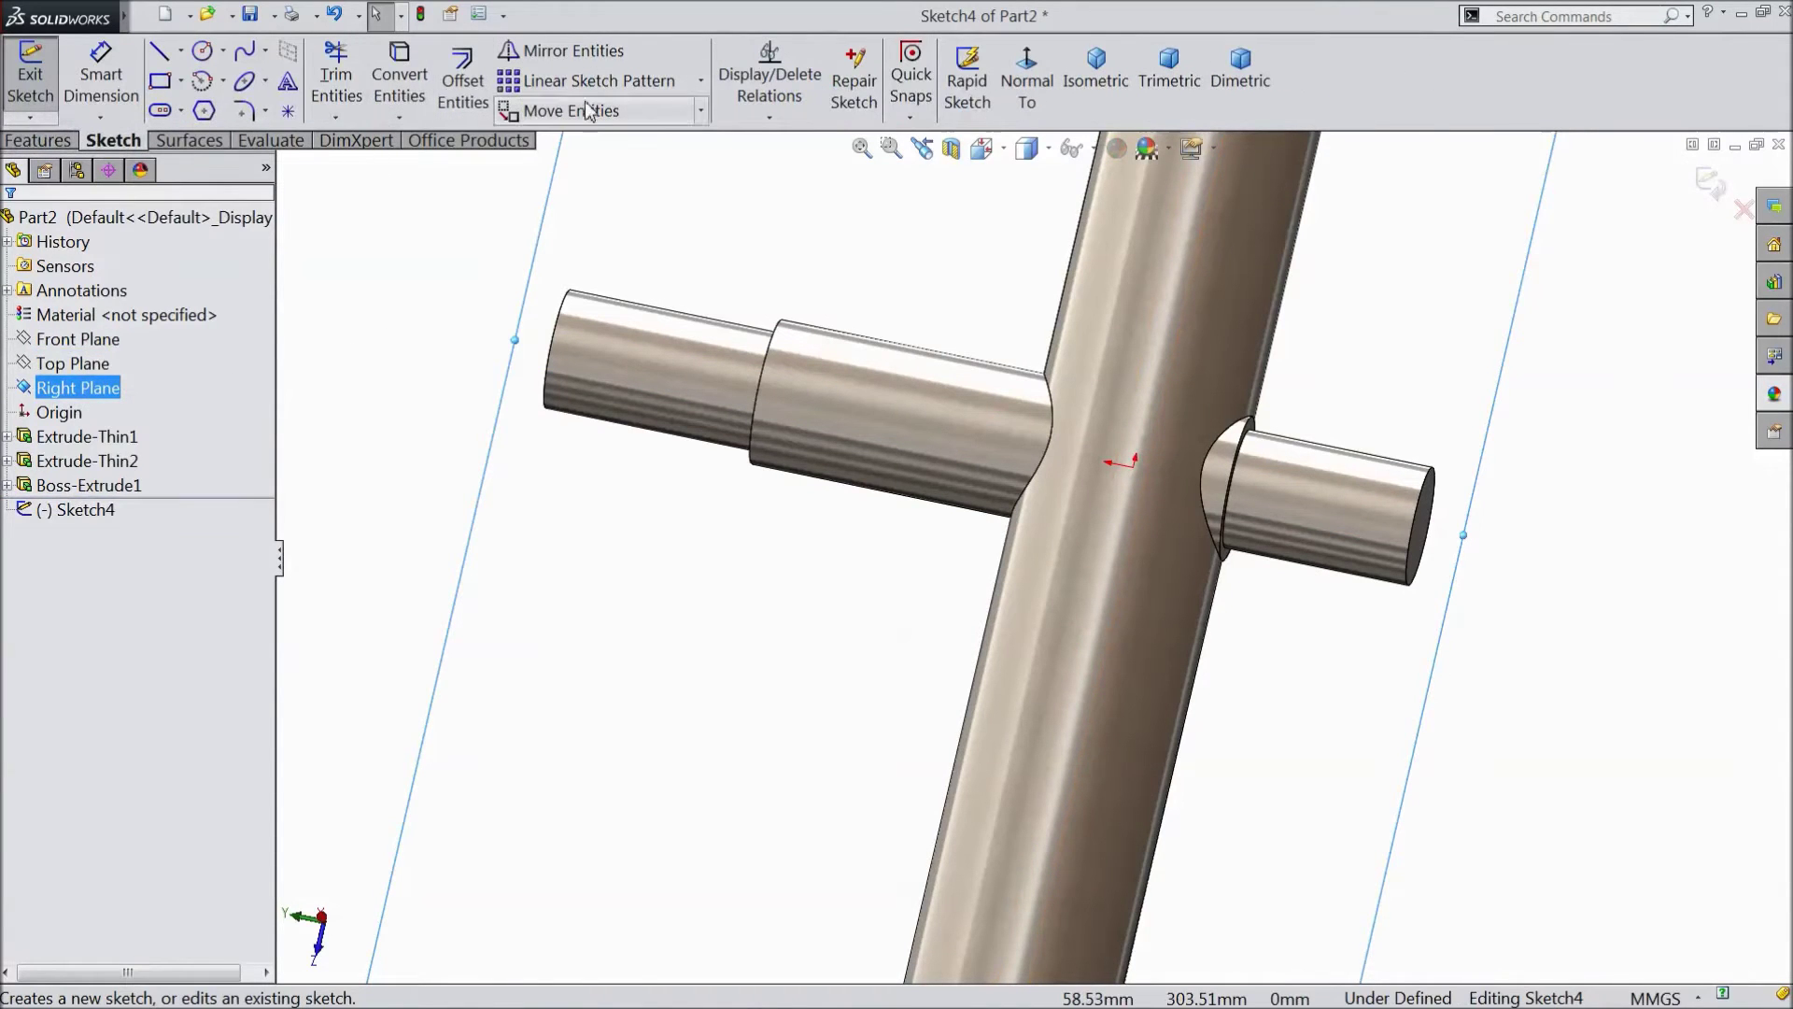
Step: Viewing the Right Plane normal, draw a single line from the upper shaft step to the main tube
click(1027, 79)
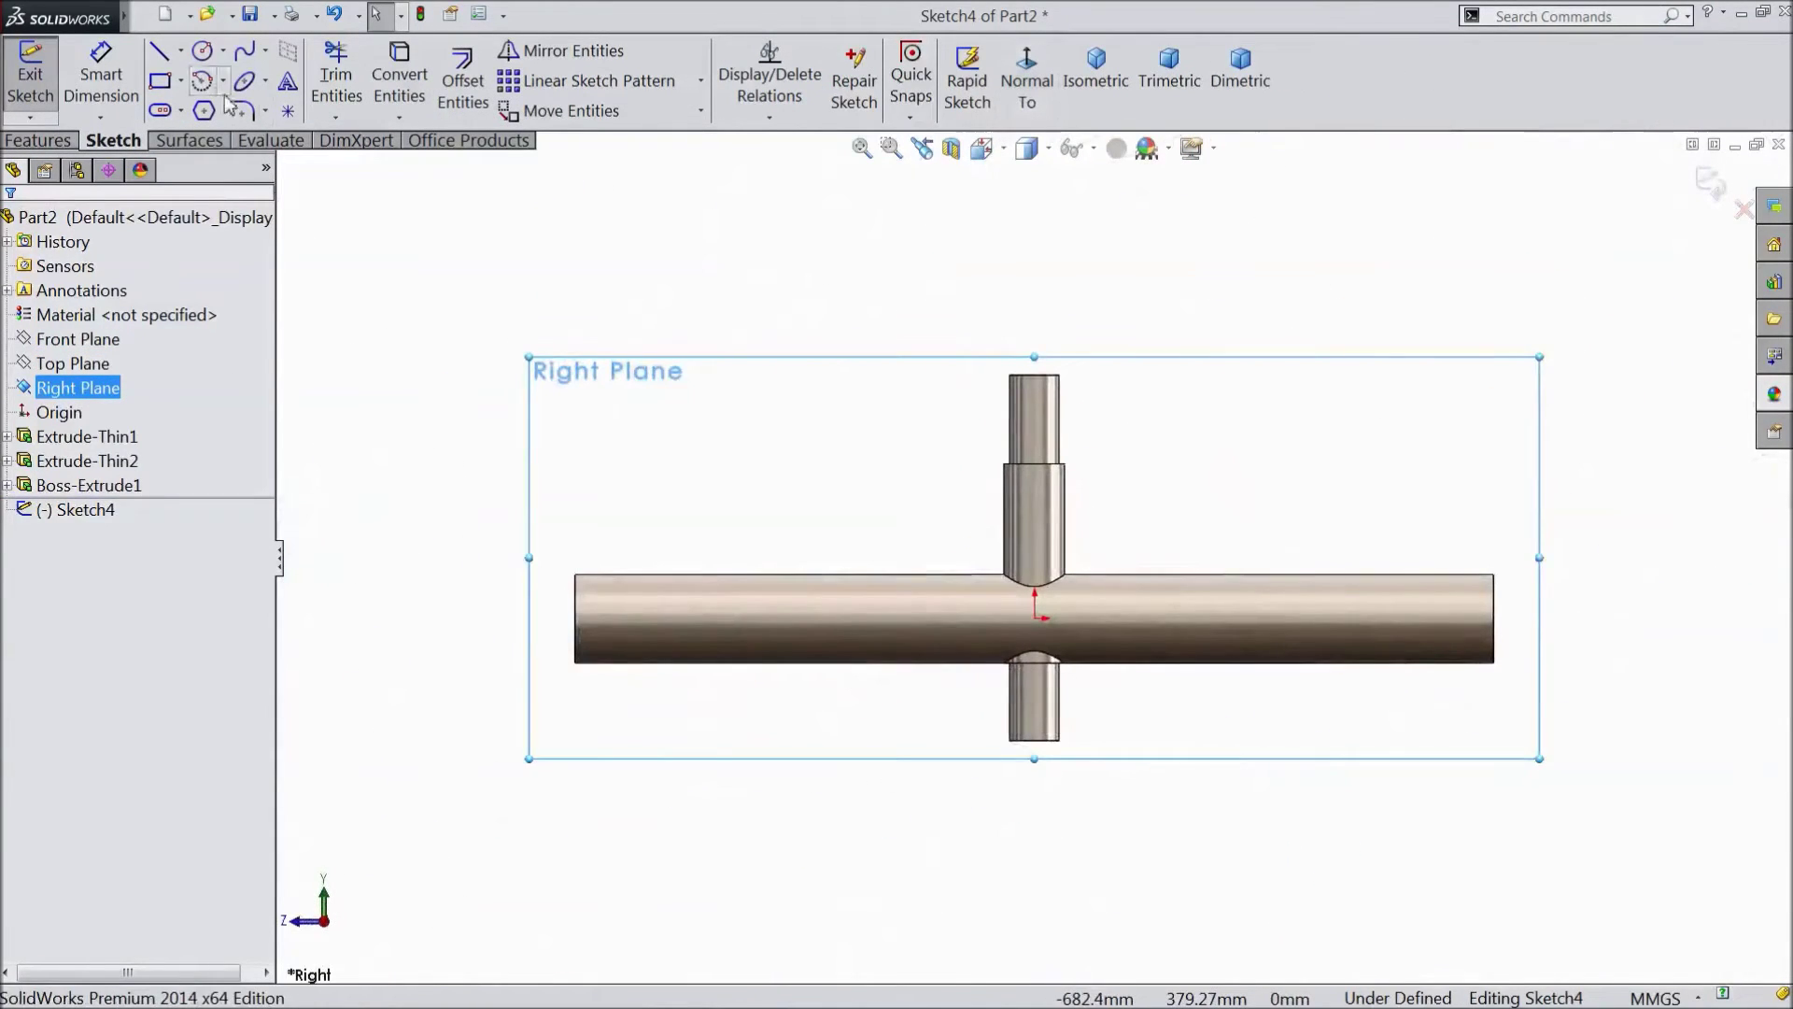
click(161, 58)
scroll(911, 504, down, 2)
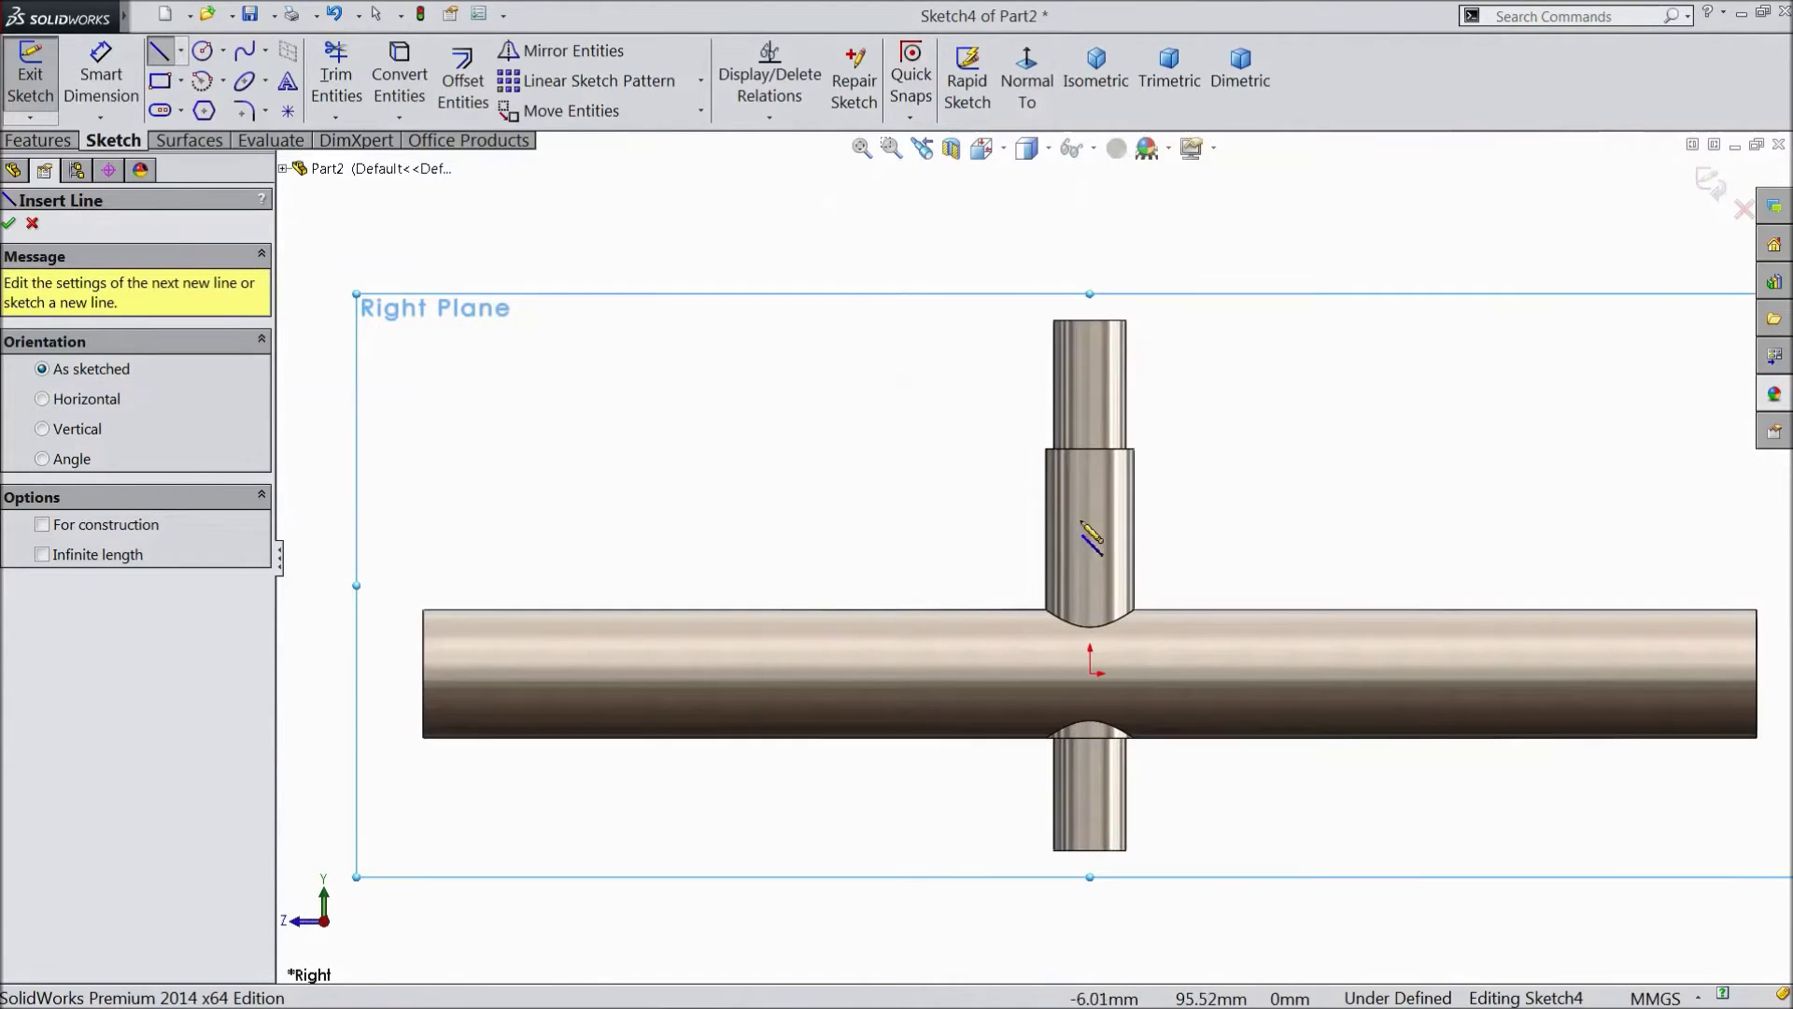
click(1089, 415)
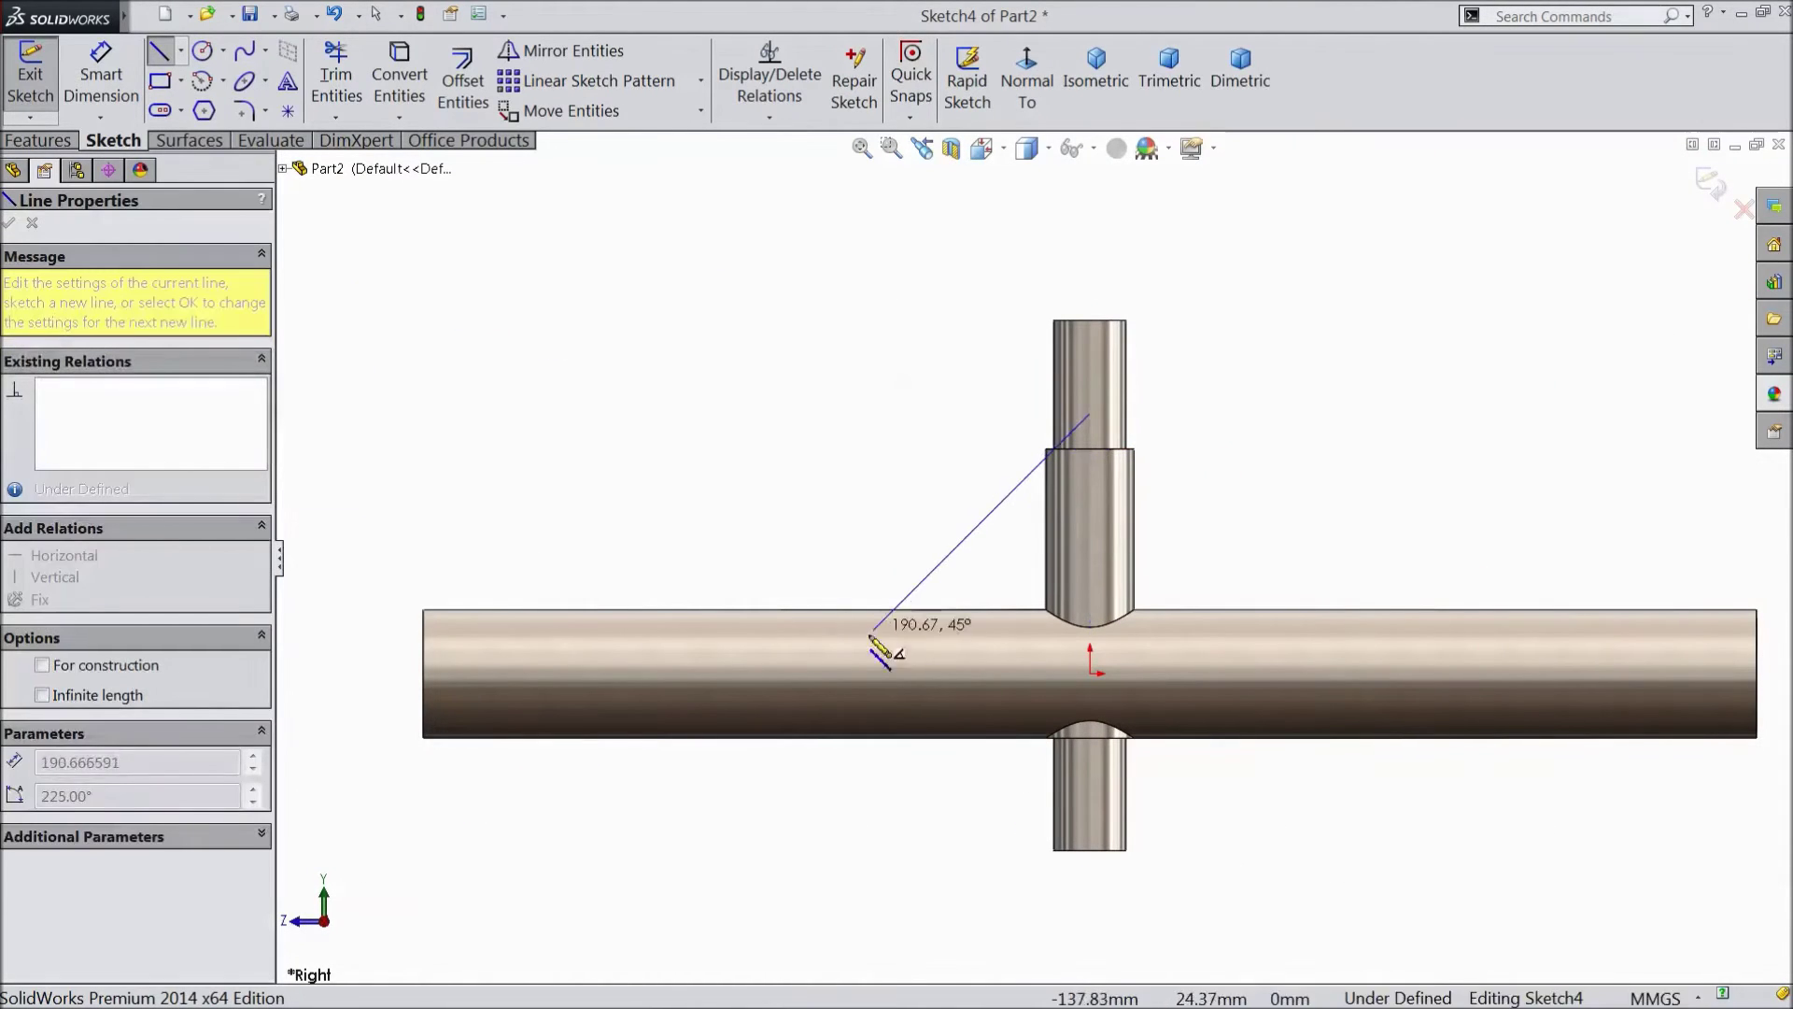
click(820, 673)
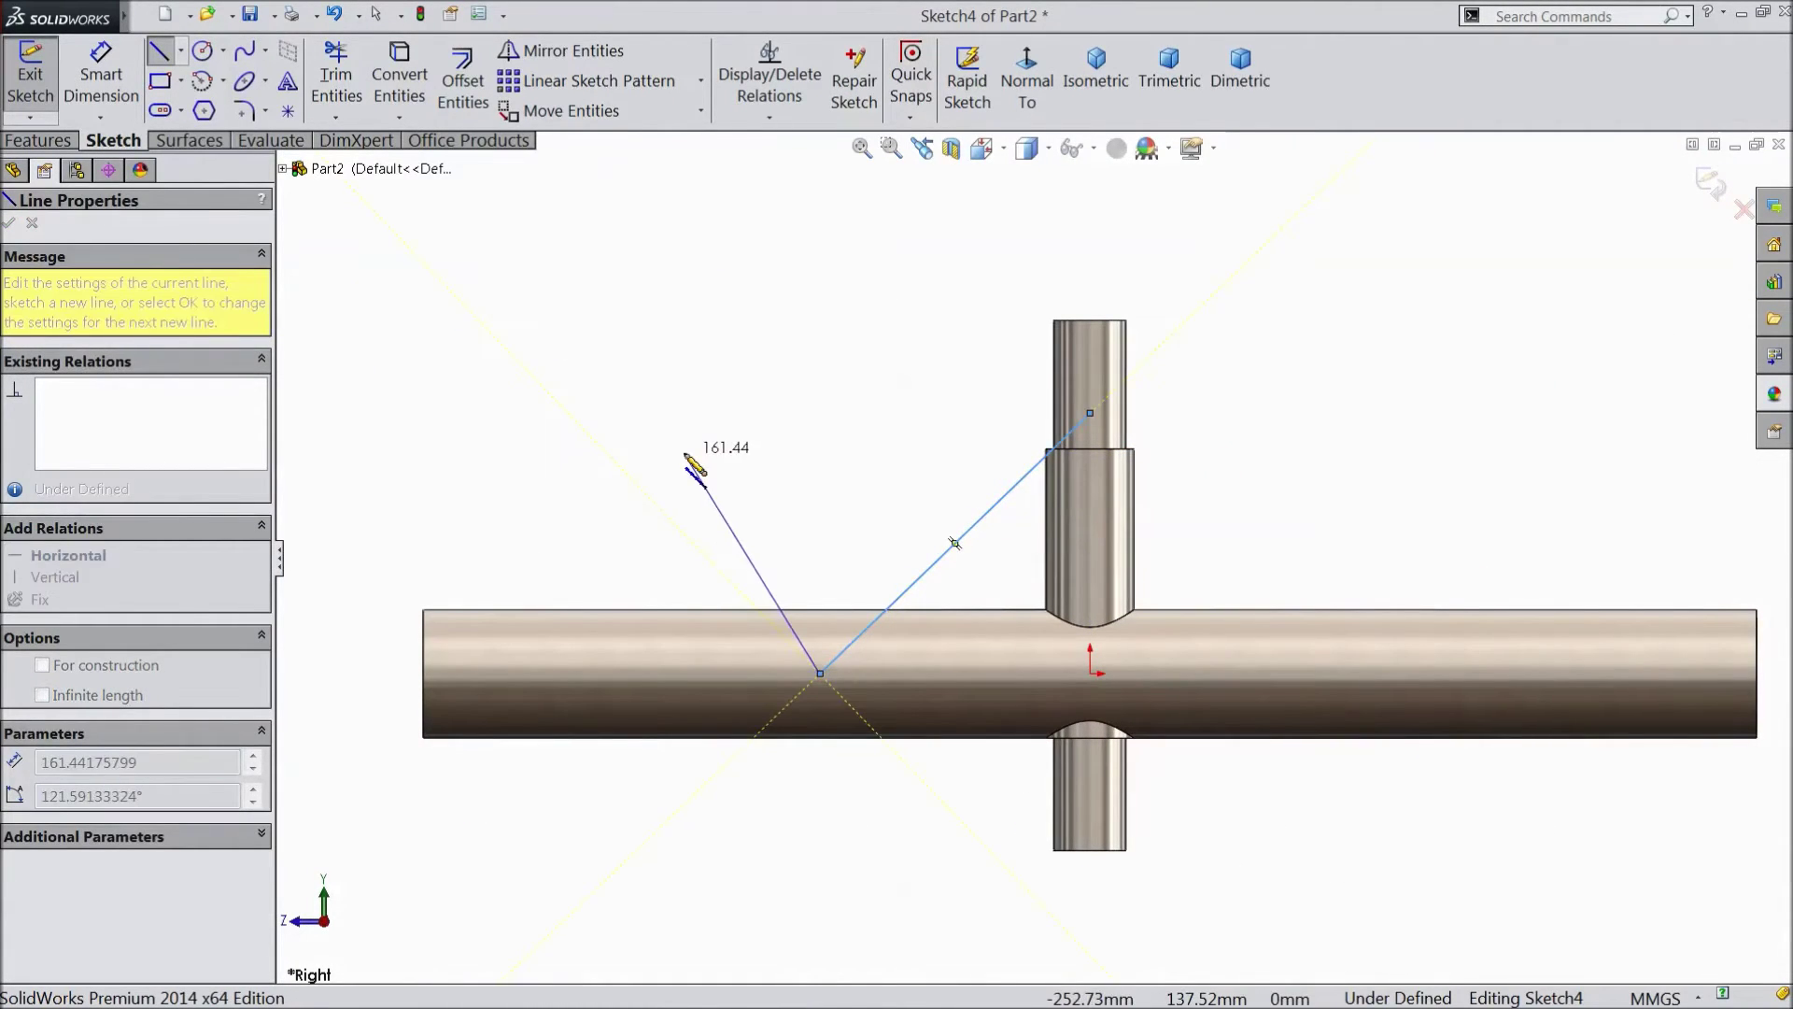
key(Escape)
click(101, 75)
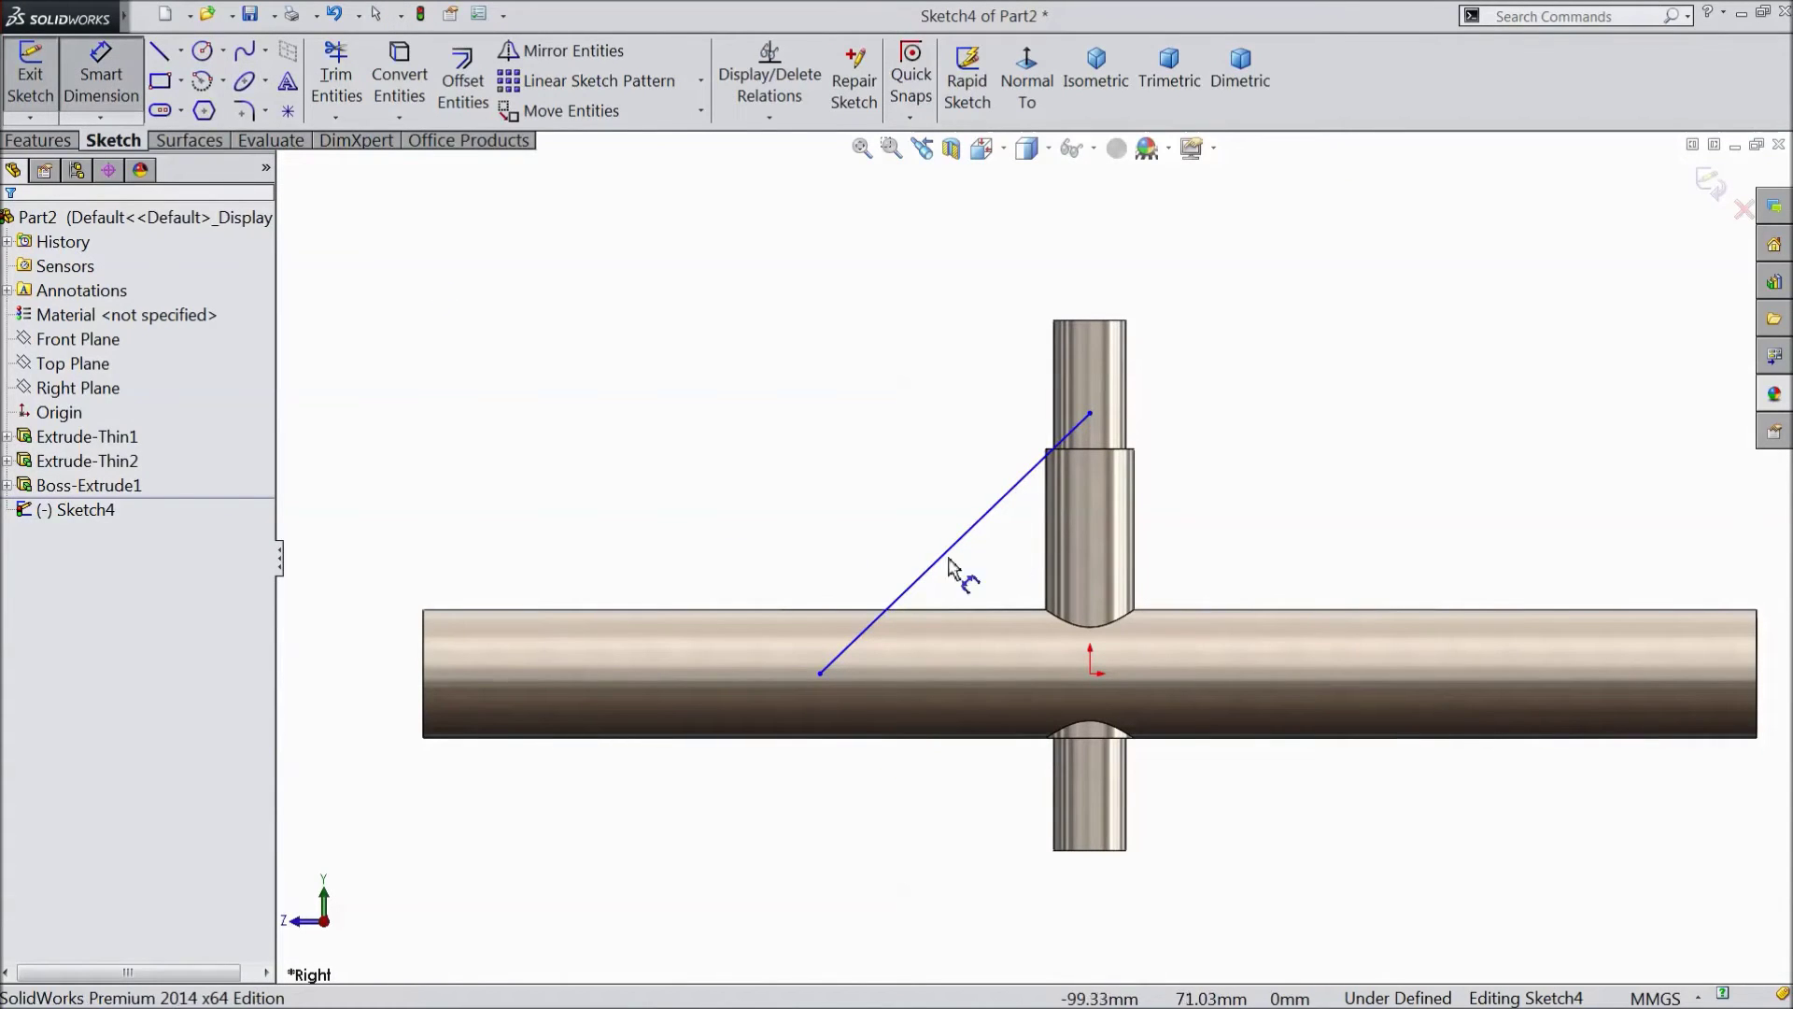
Step: Dimension the line's upper endpoint 140 mm vertically from the origin
click(1090, 414)
click(1090, 675)
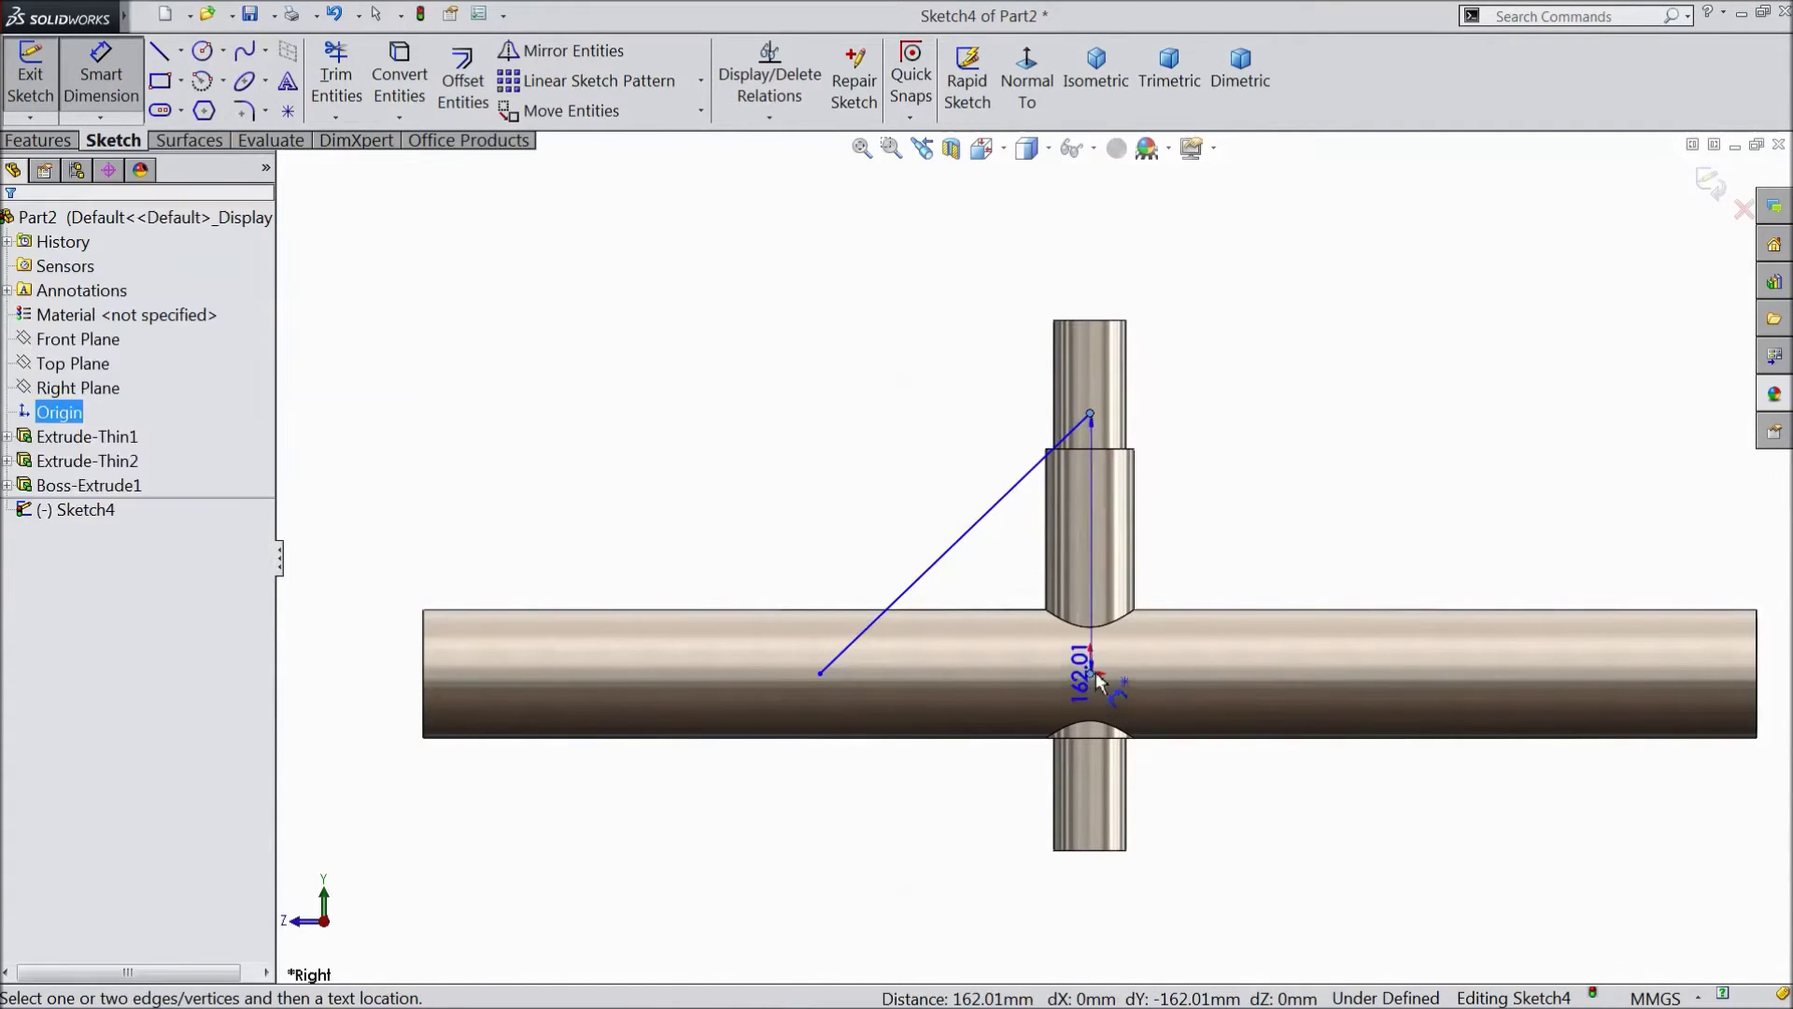
click(1262, 542)
text(140)
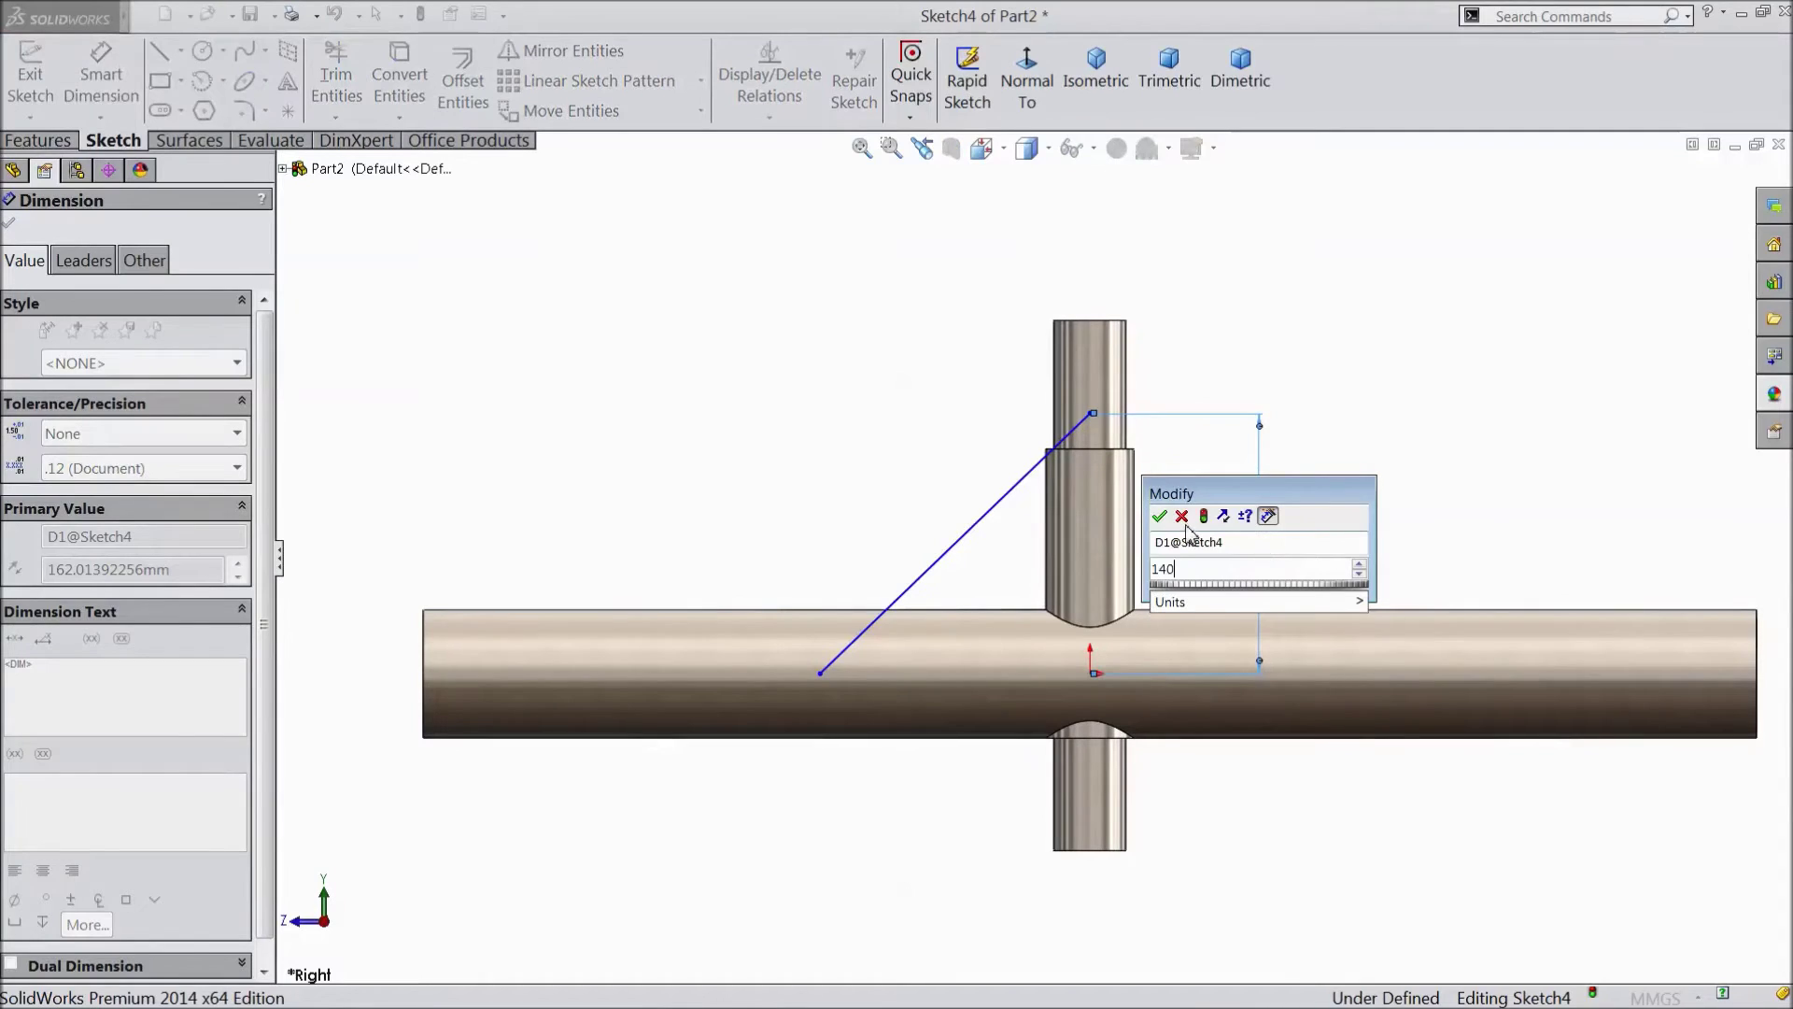
click(1160, 517)
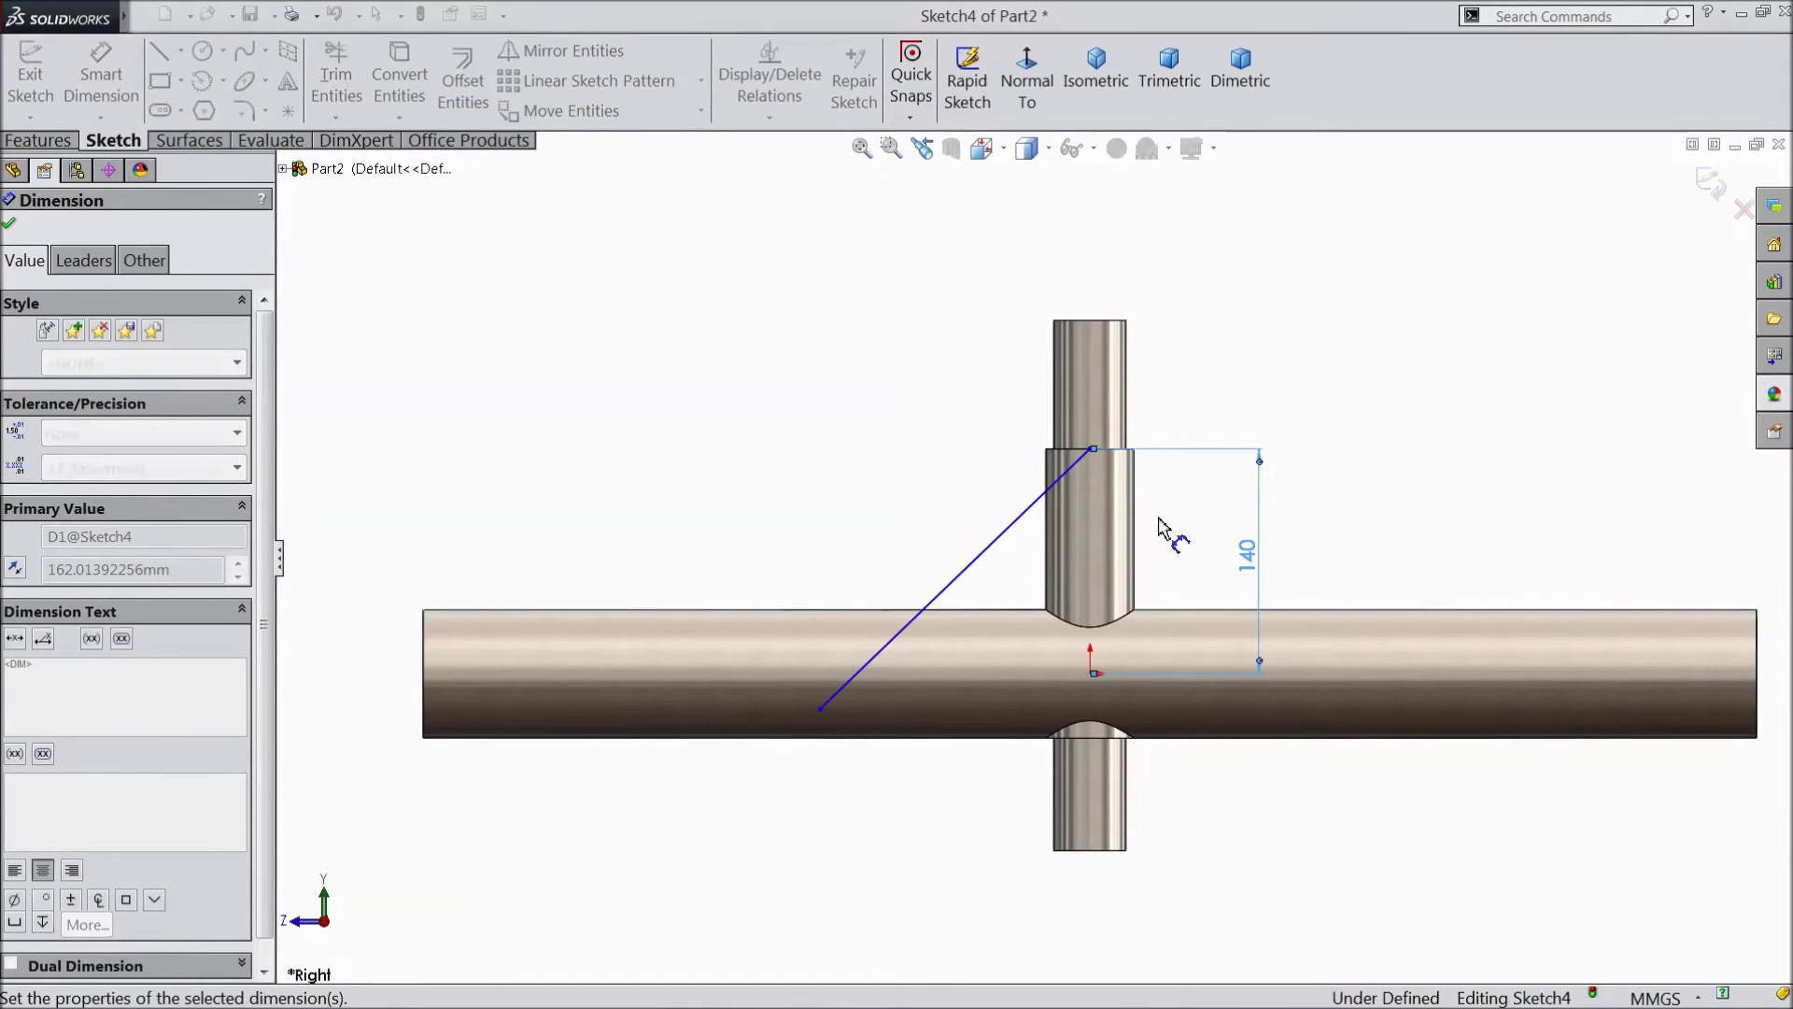
Step: Dimension the line's lower endpoint 200 mm horizontally from the origin
click(820, 711)
click(1091, 674)
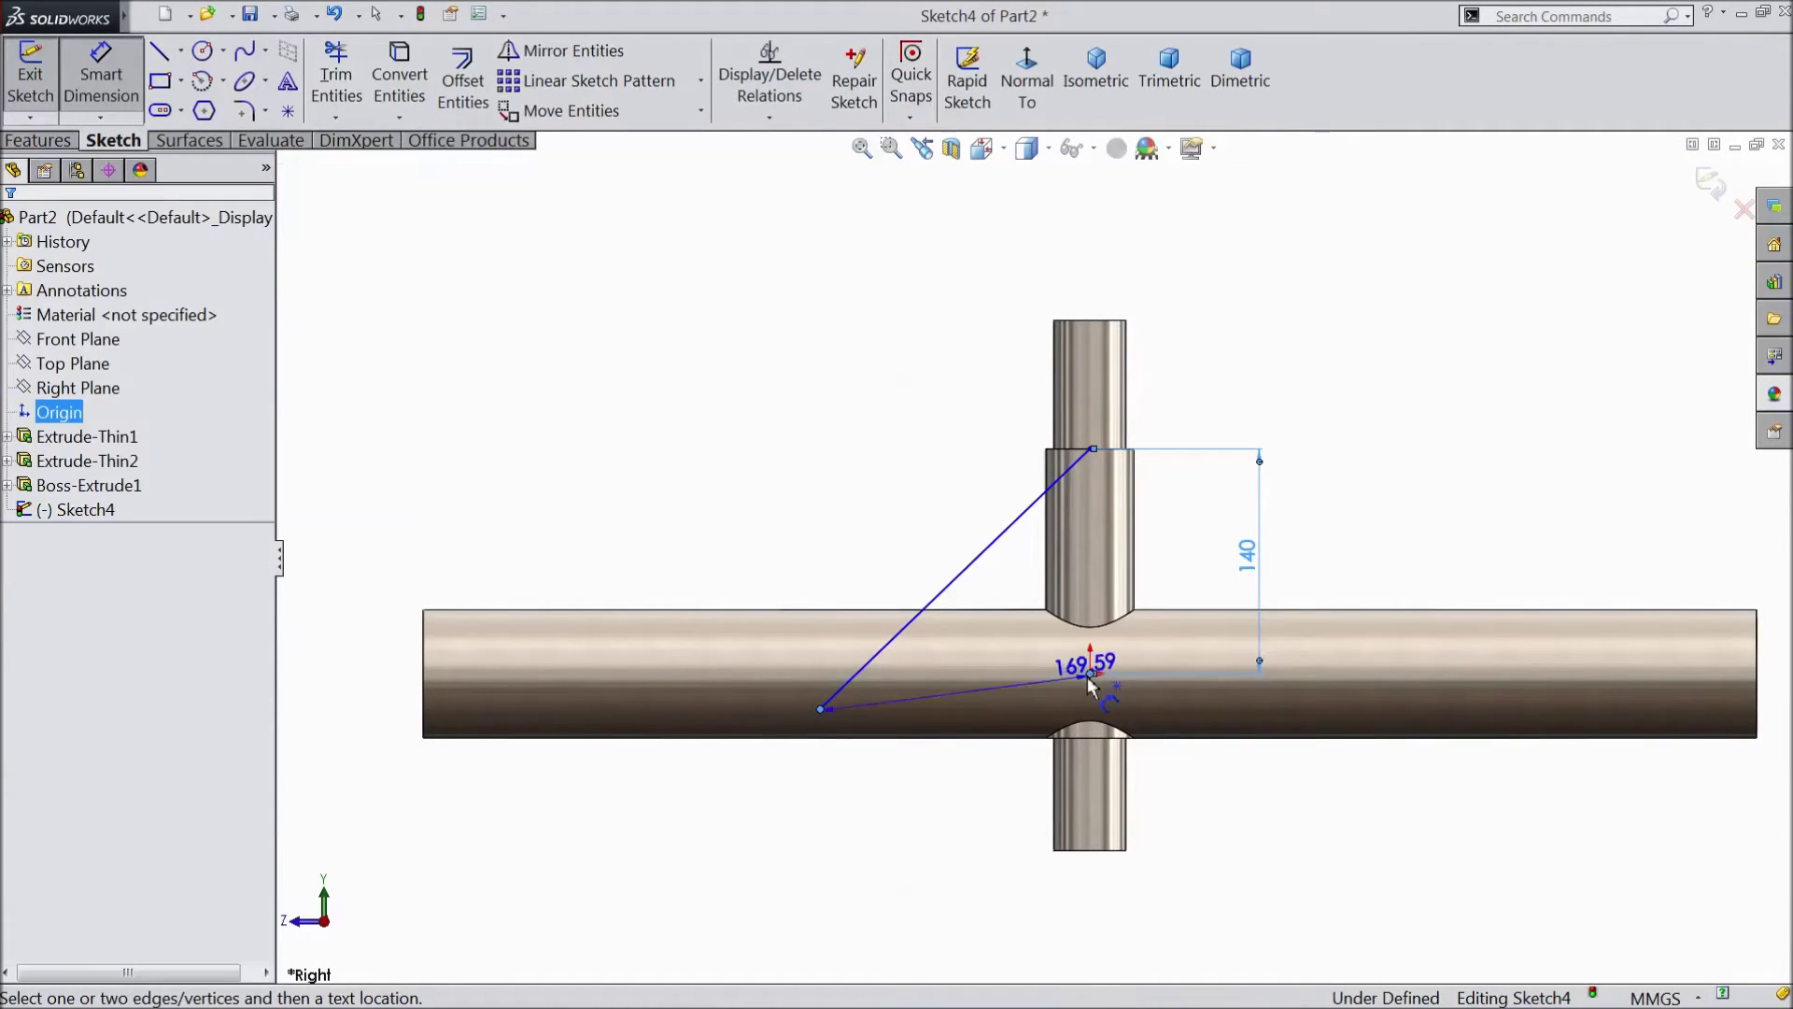
click(951, 834)
text(200)
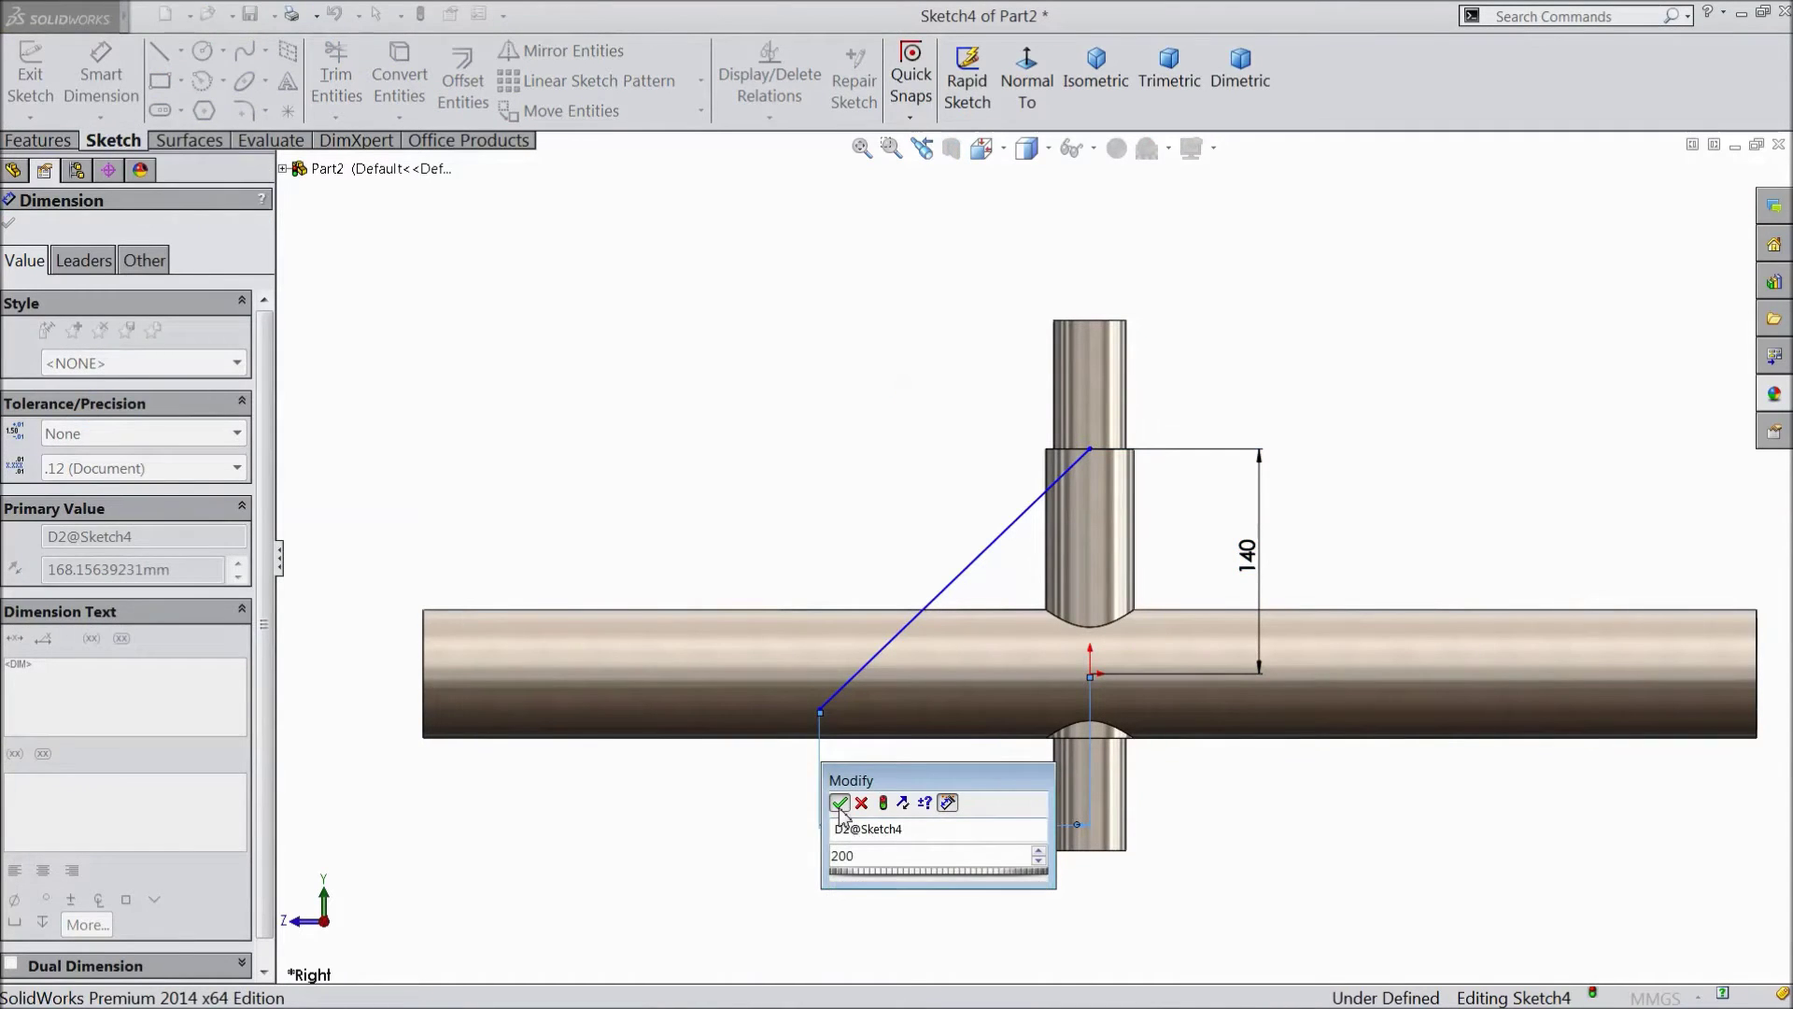
key(Return)
click(11, 228)
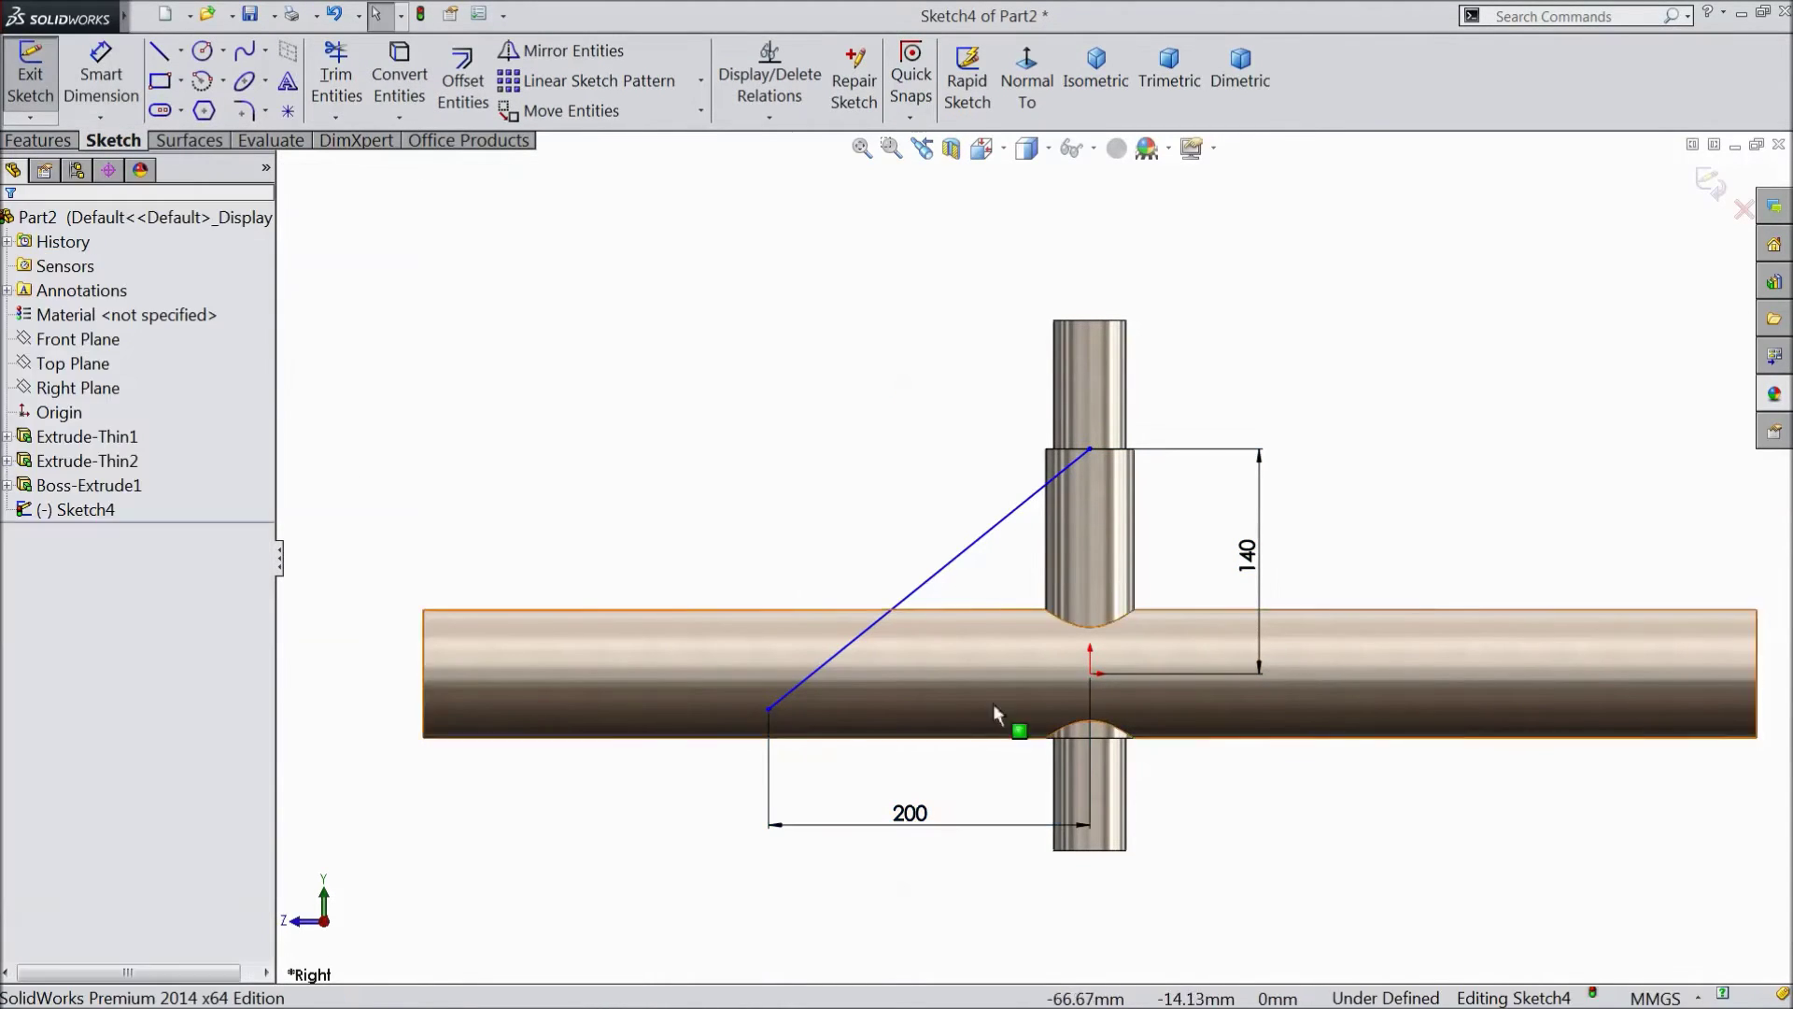
scroll(1092, 654, down, 2)
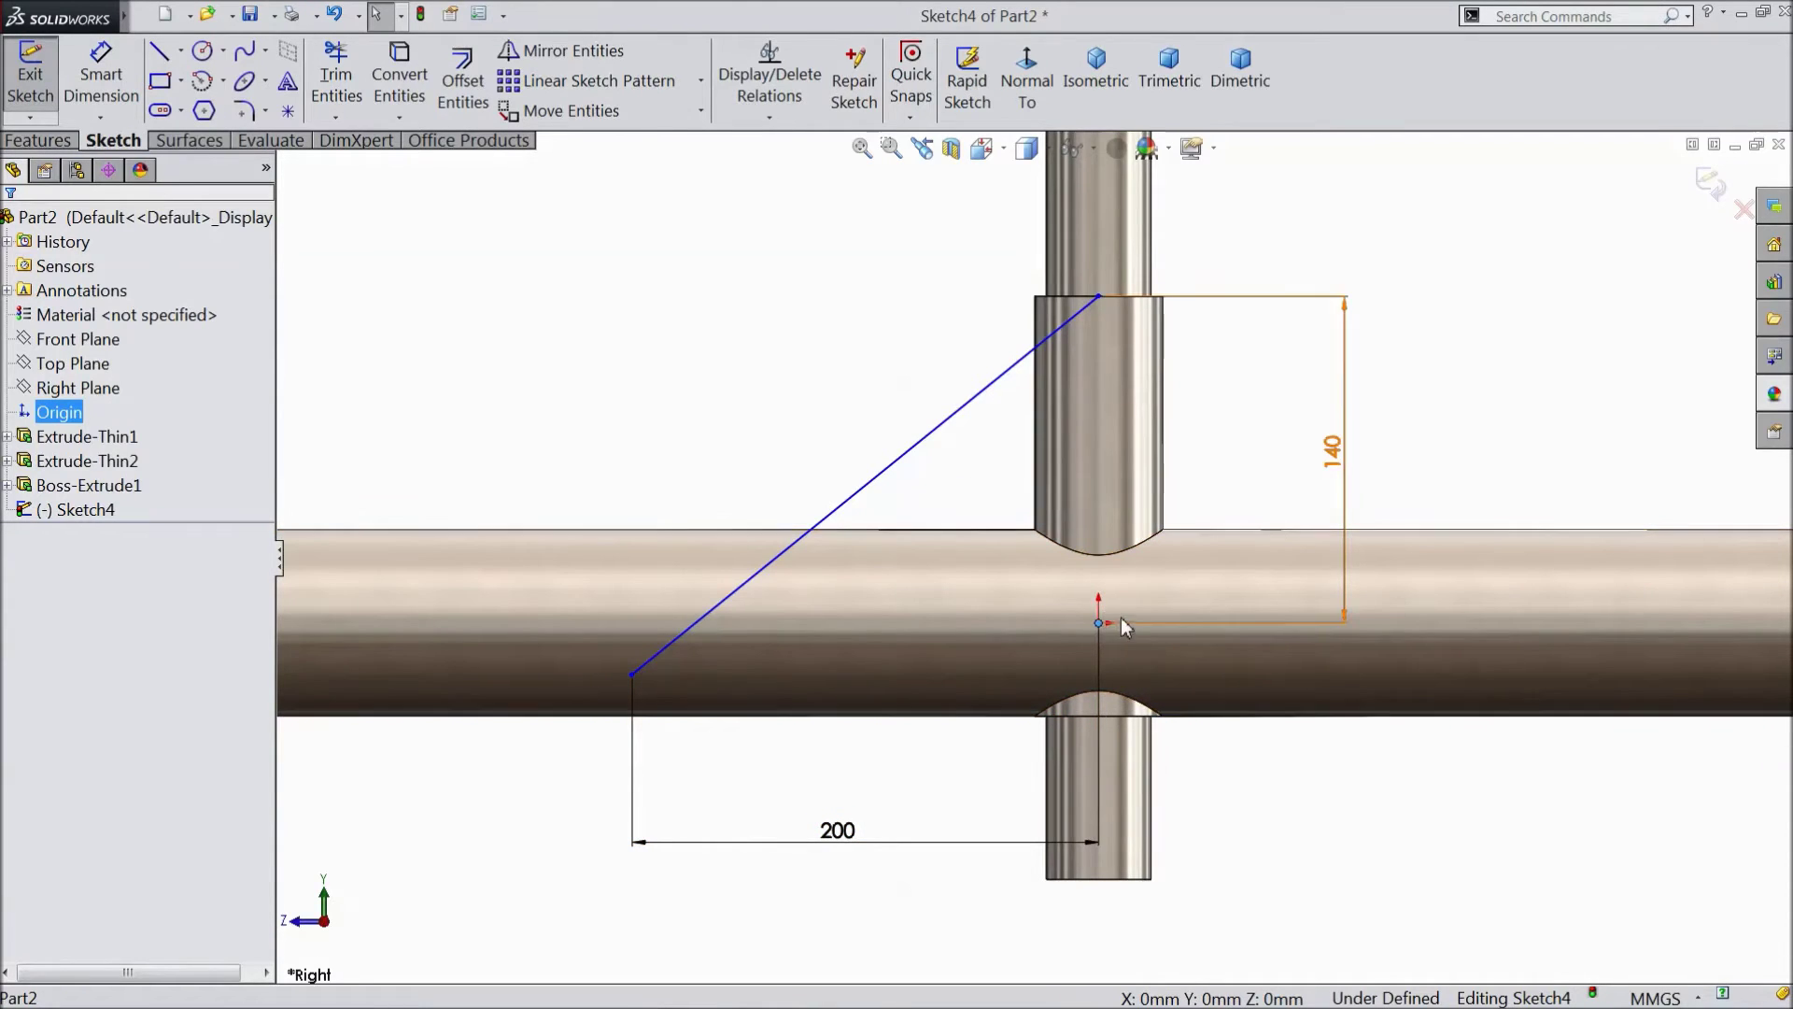
Step: Add a Horizontal relation between the line's lower endpoint and the origin, then begin a boss extrude
ctrl+click(1098, 296)
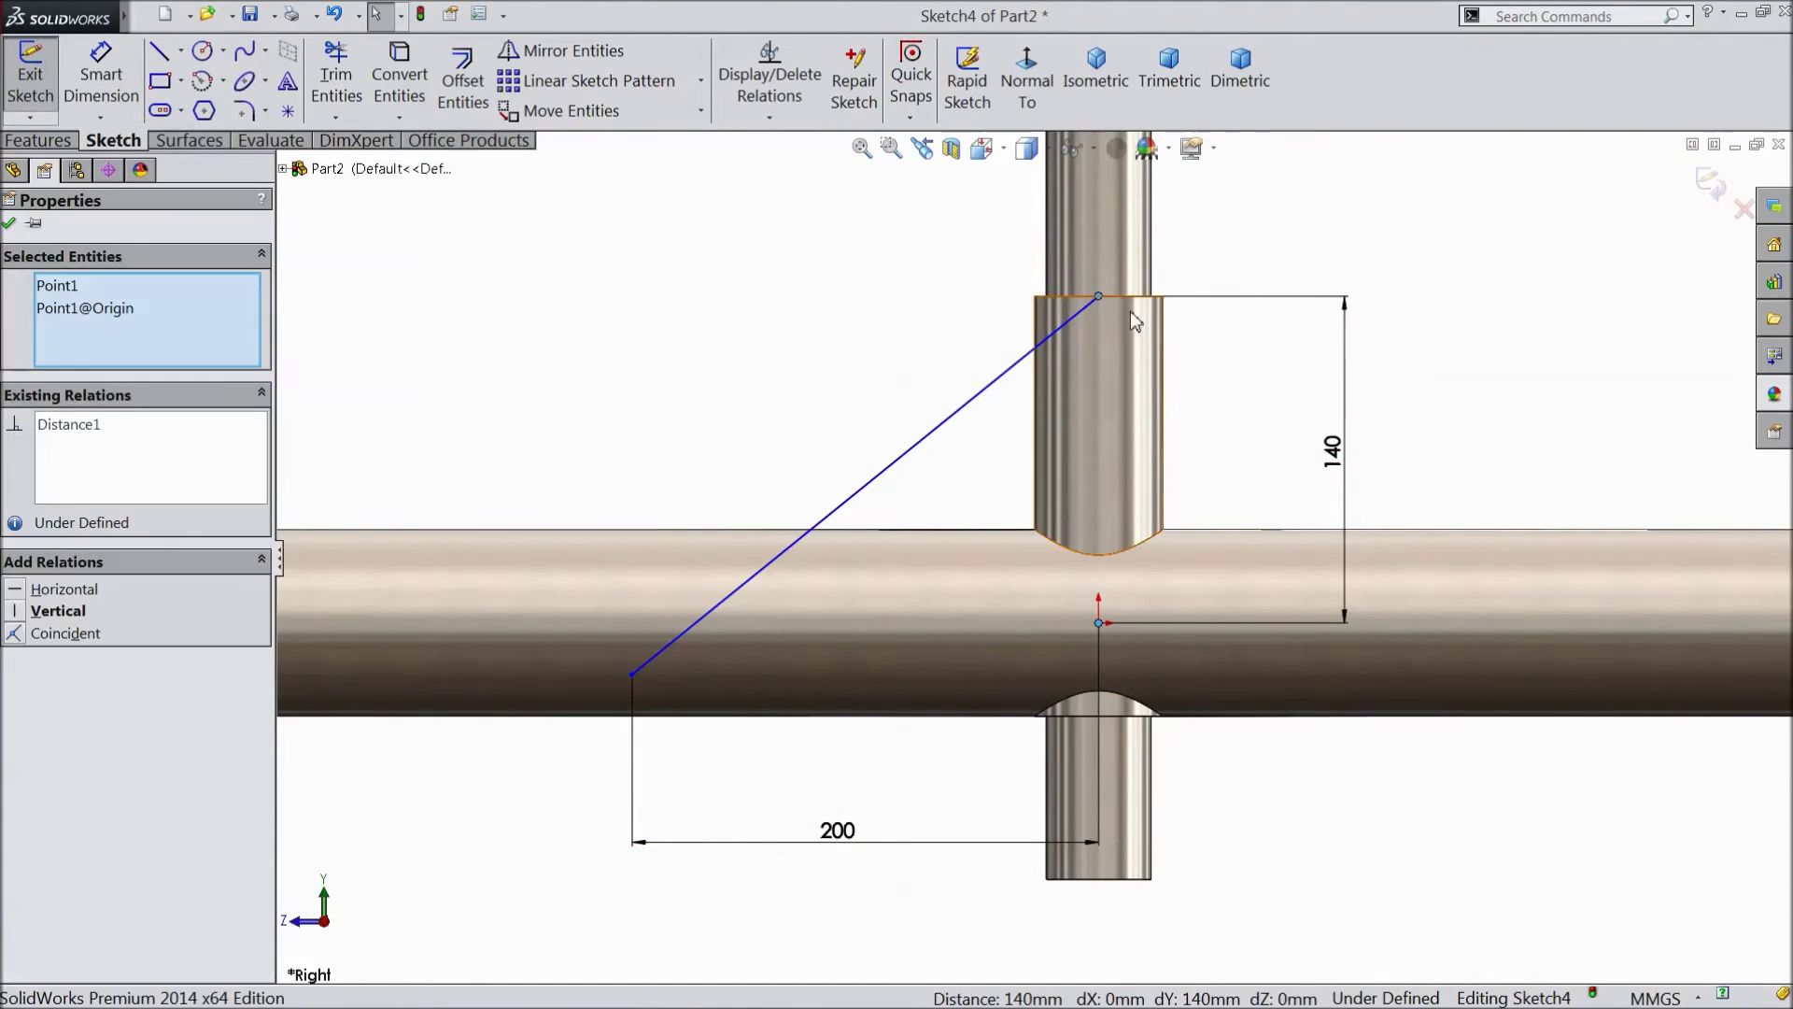
click(631, 675)
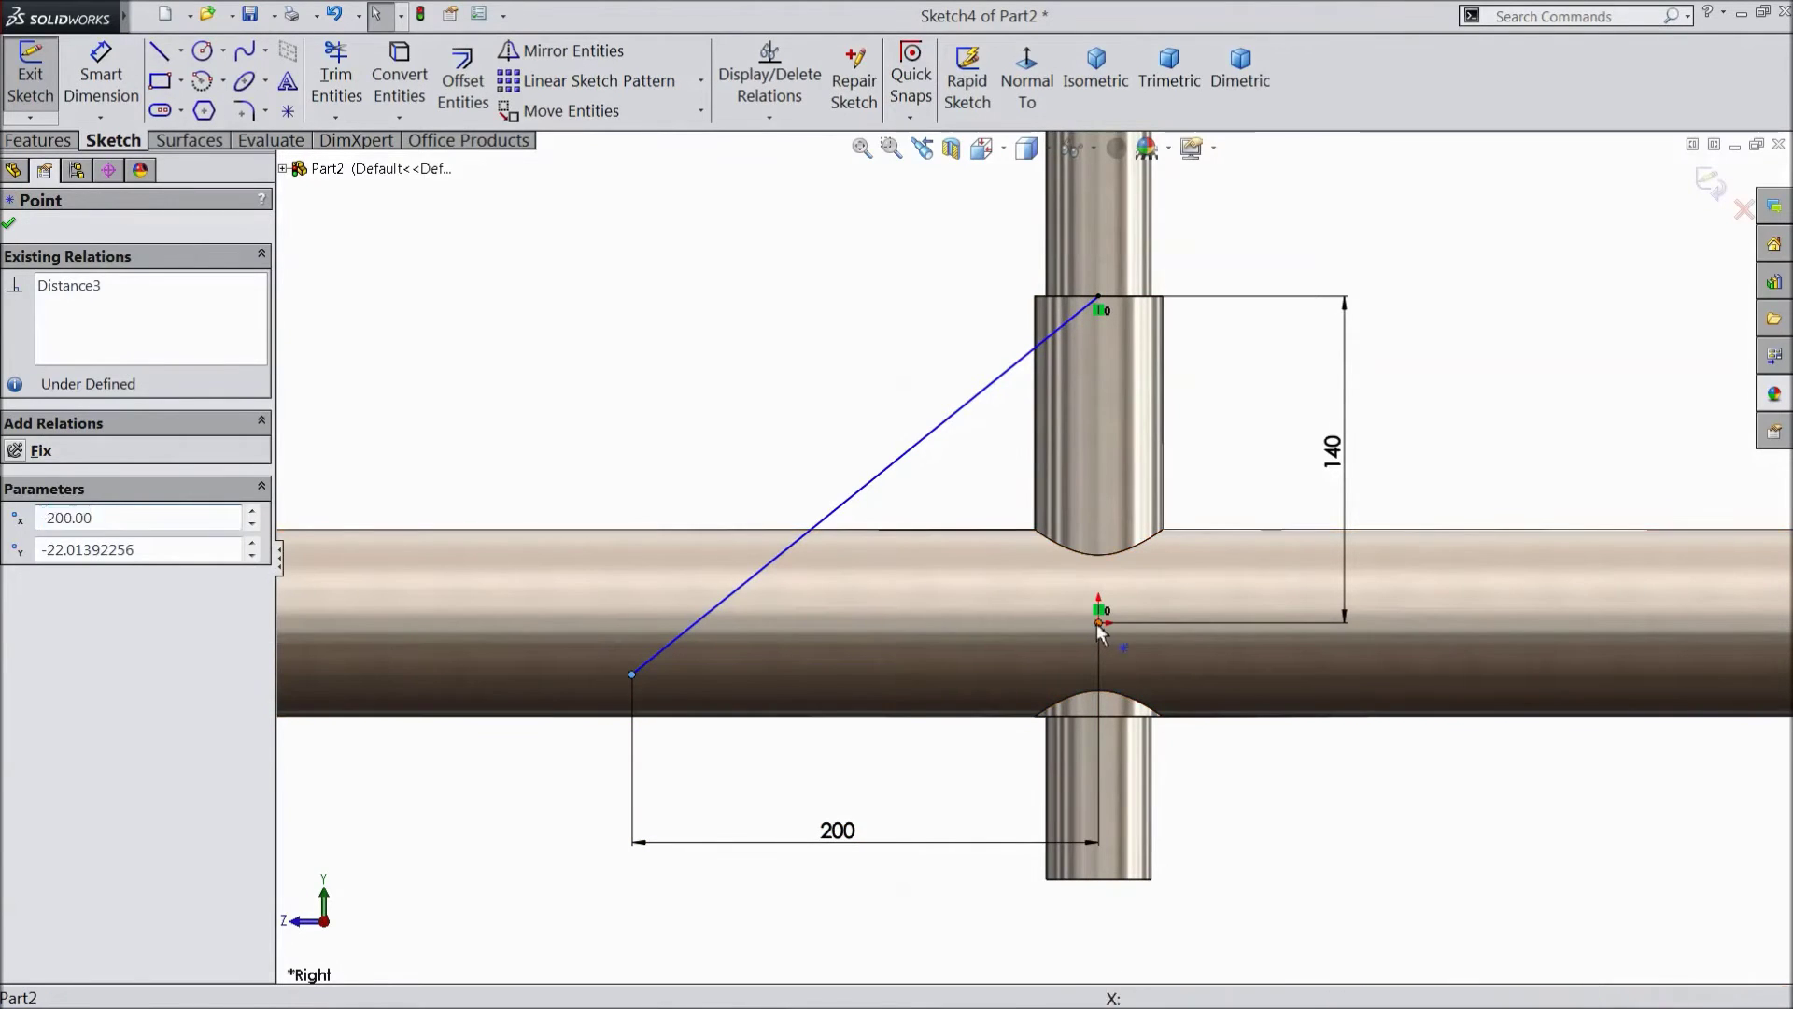
ctrl+click(1098, 623)
click(1154, 551)
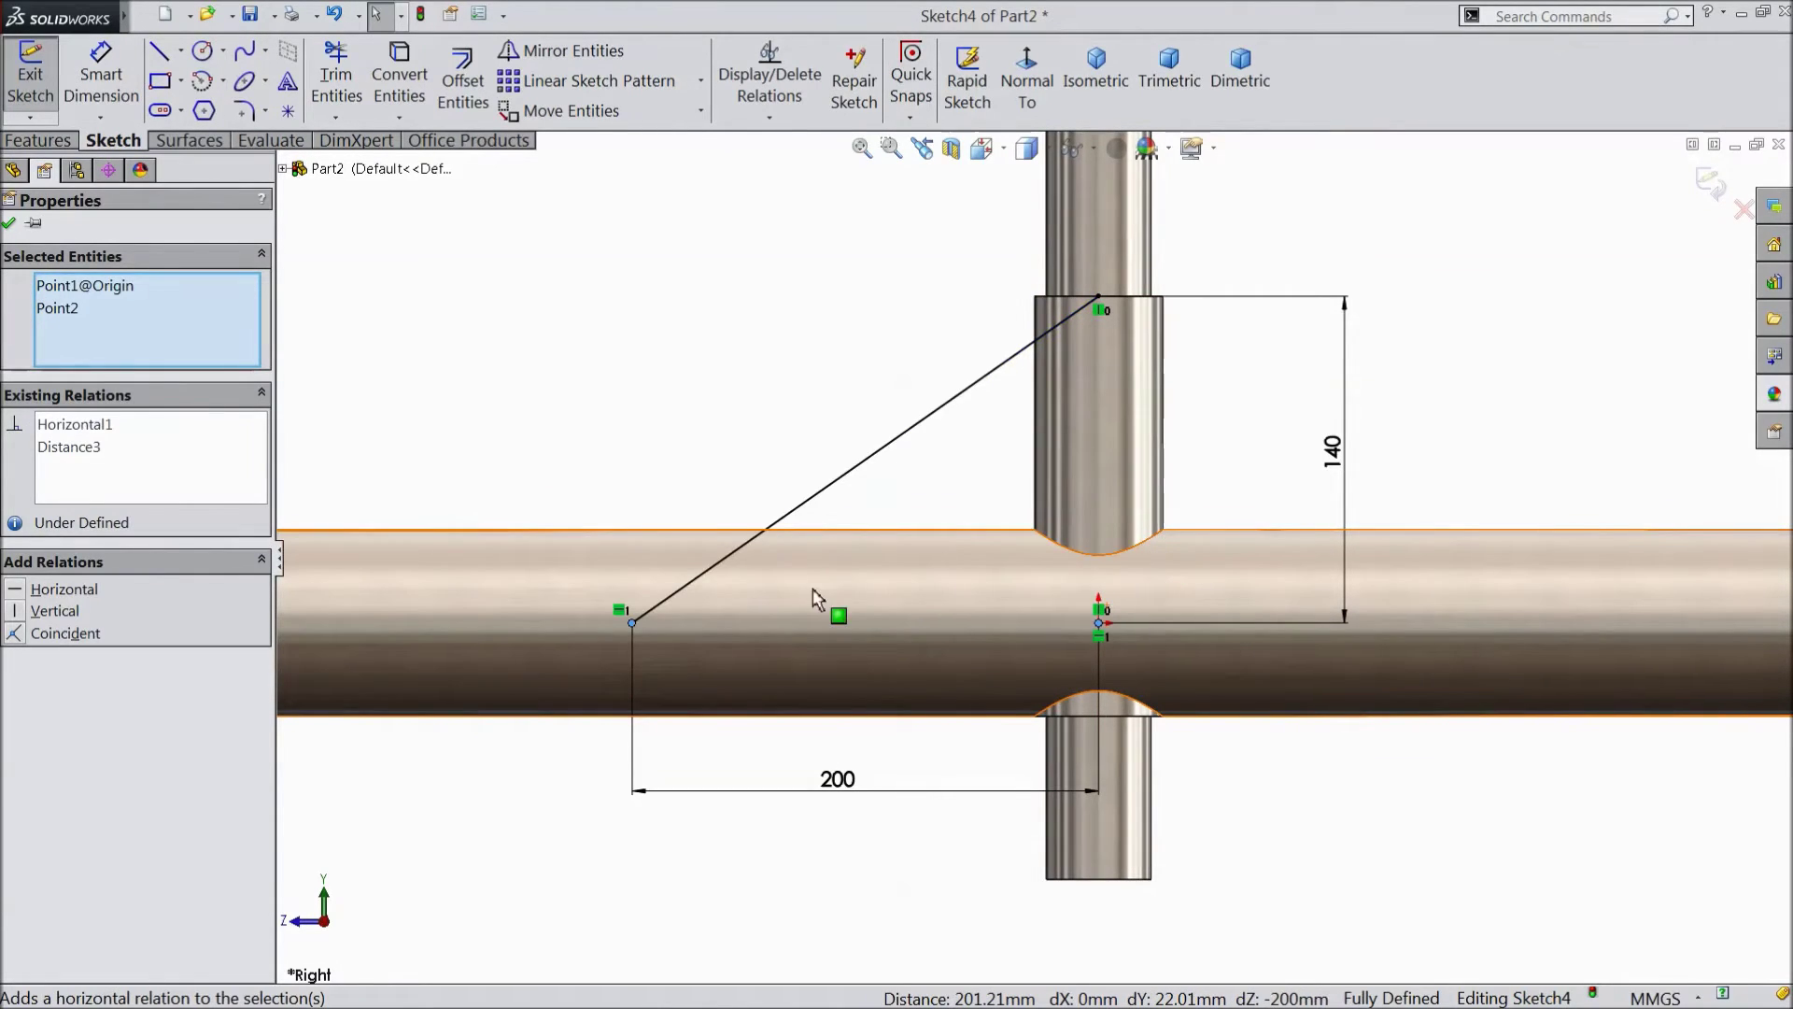
click(10, 224)
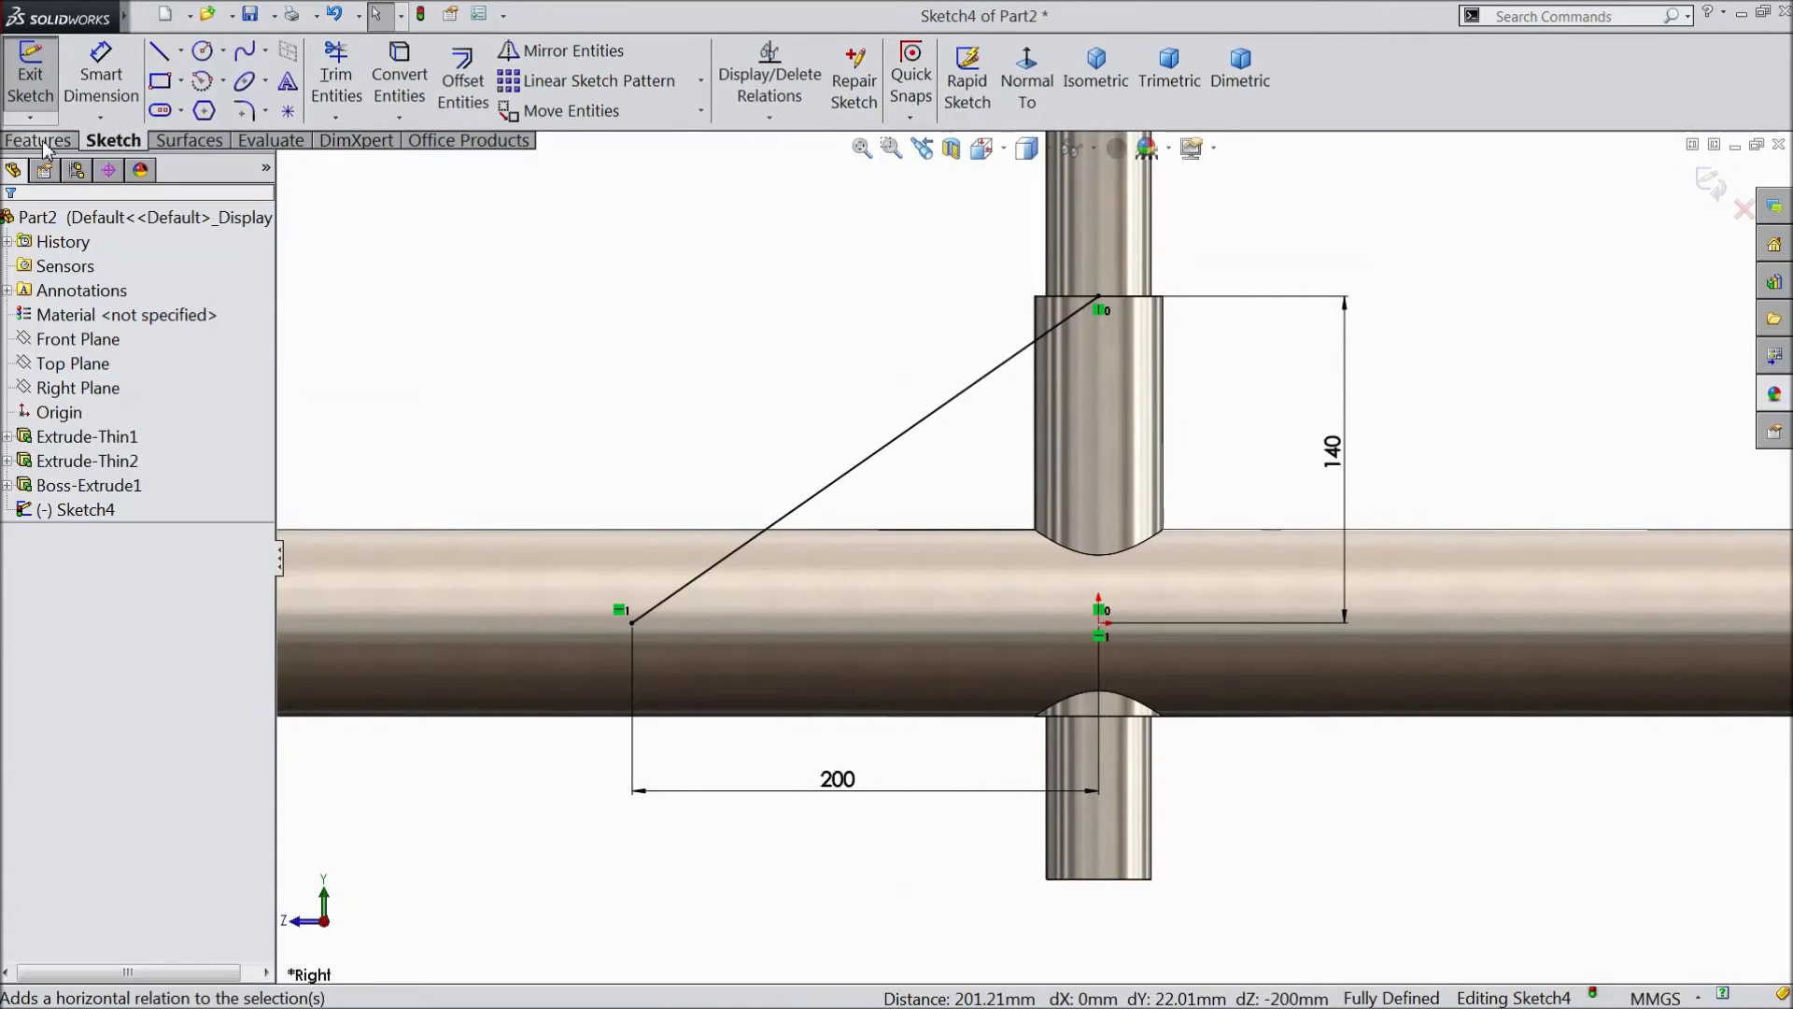
click(37, 141)
click(42, 80)
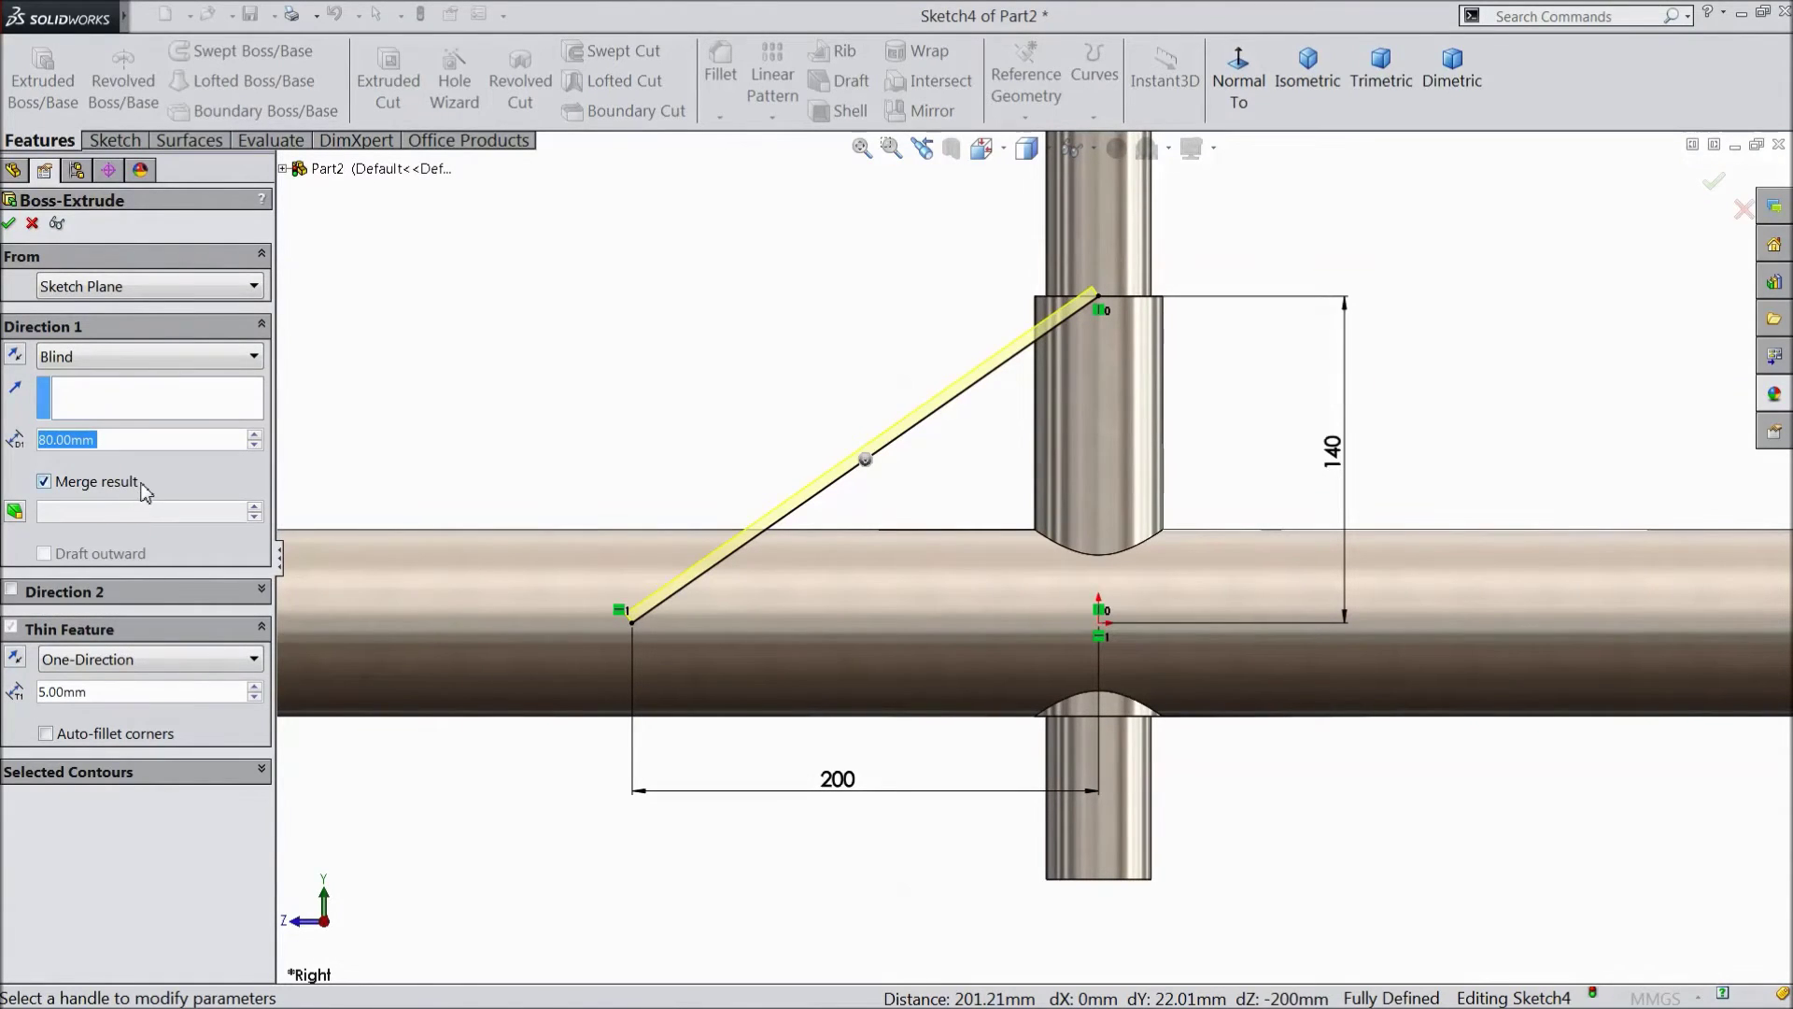
Step: Extrude the line mid-plane 25 mm deep as an unmerged thin strut with 25 mm thickness
click(103, 356)
click(104, 515)
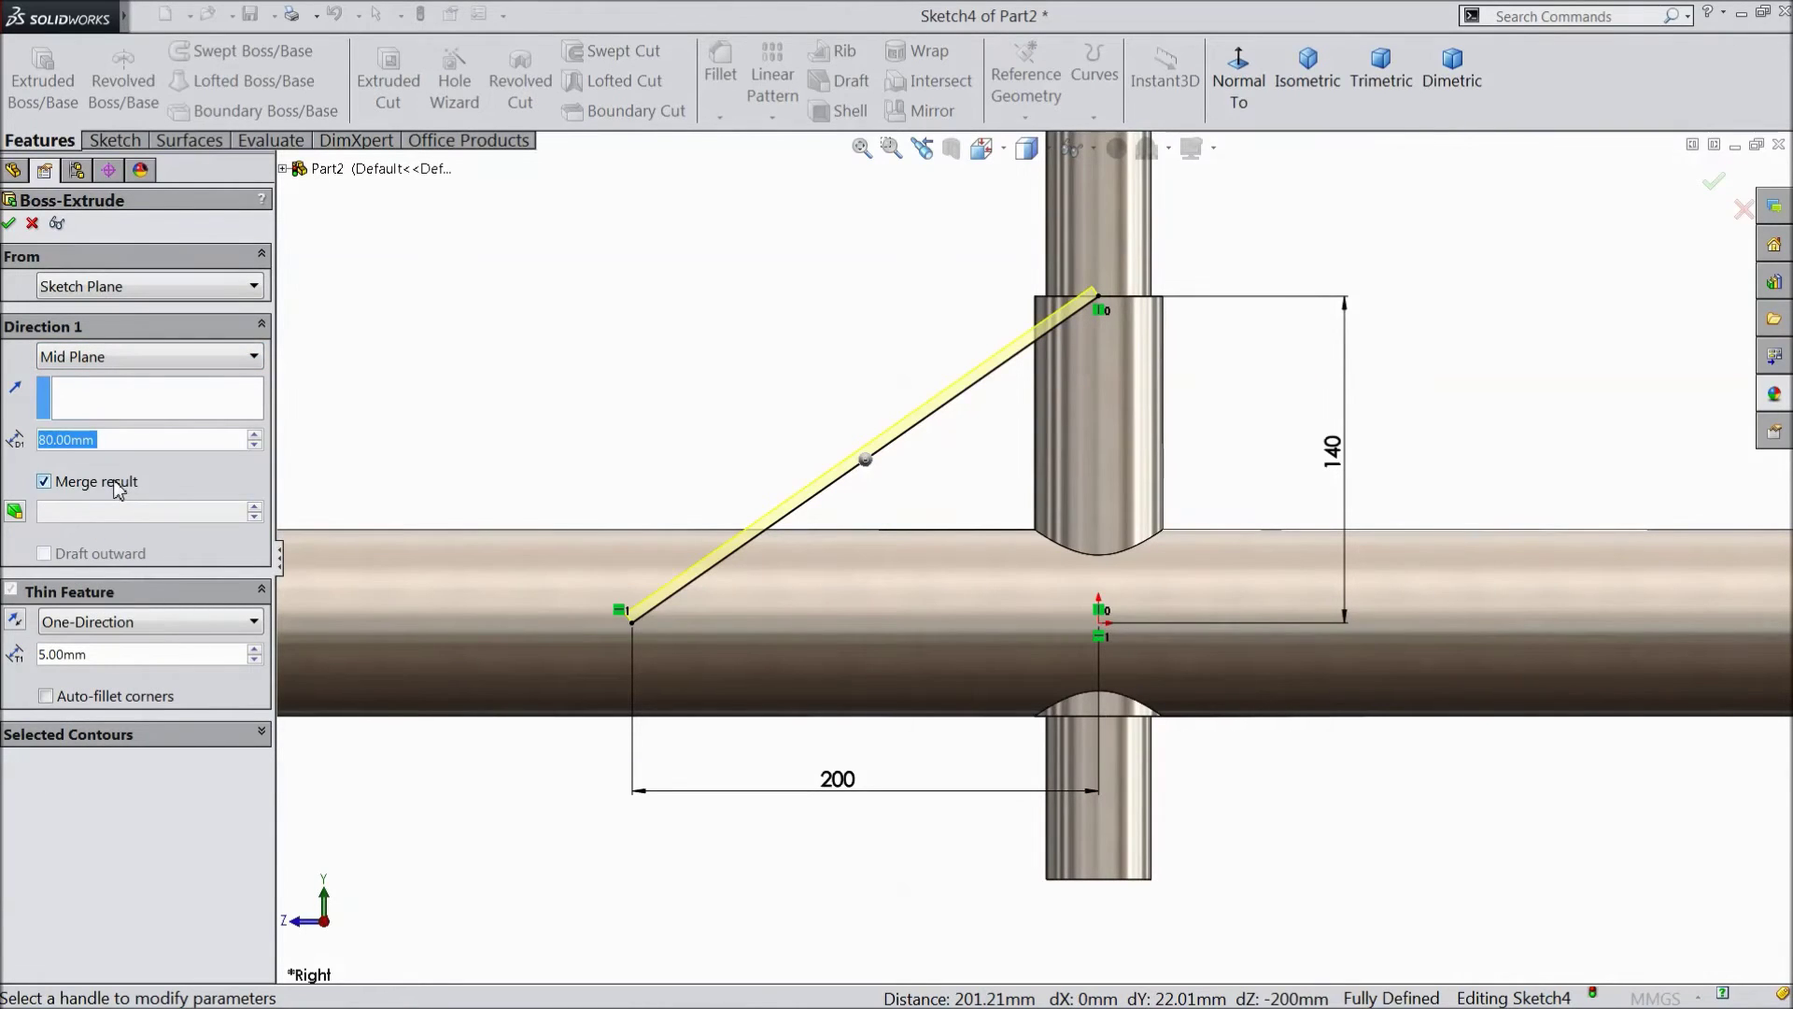
text(25)
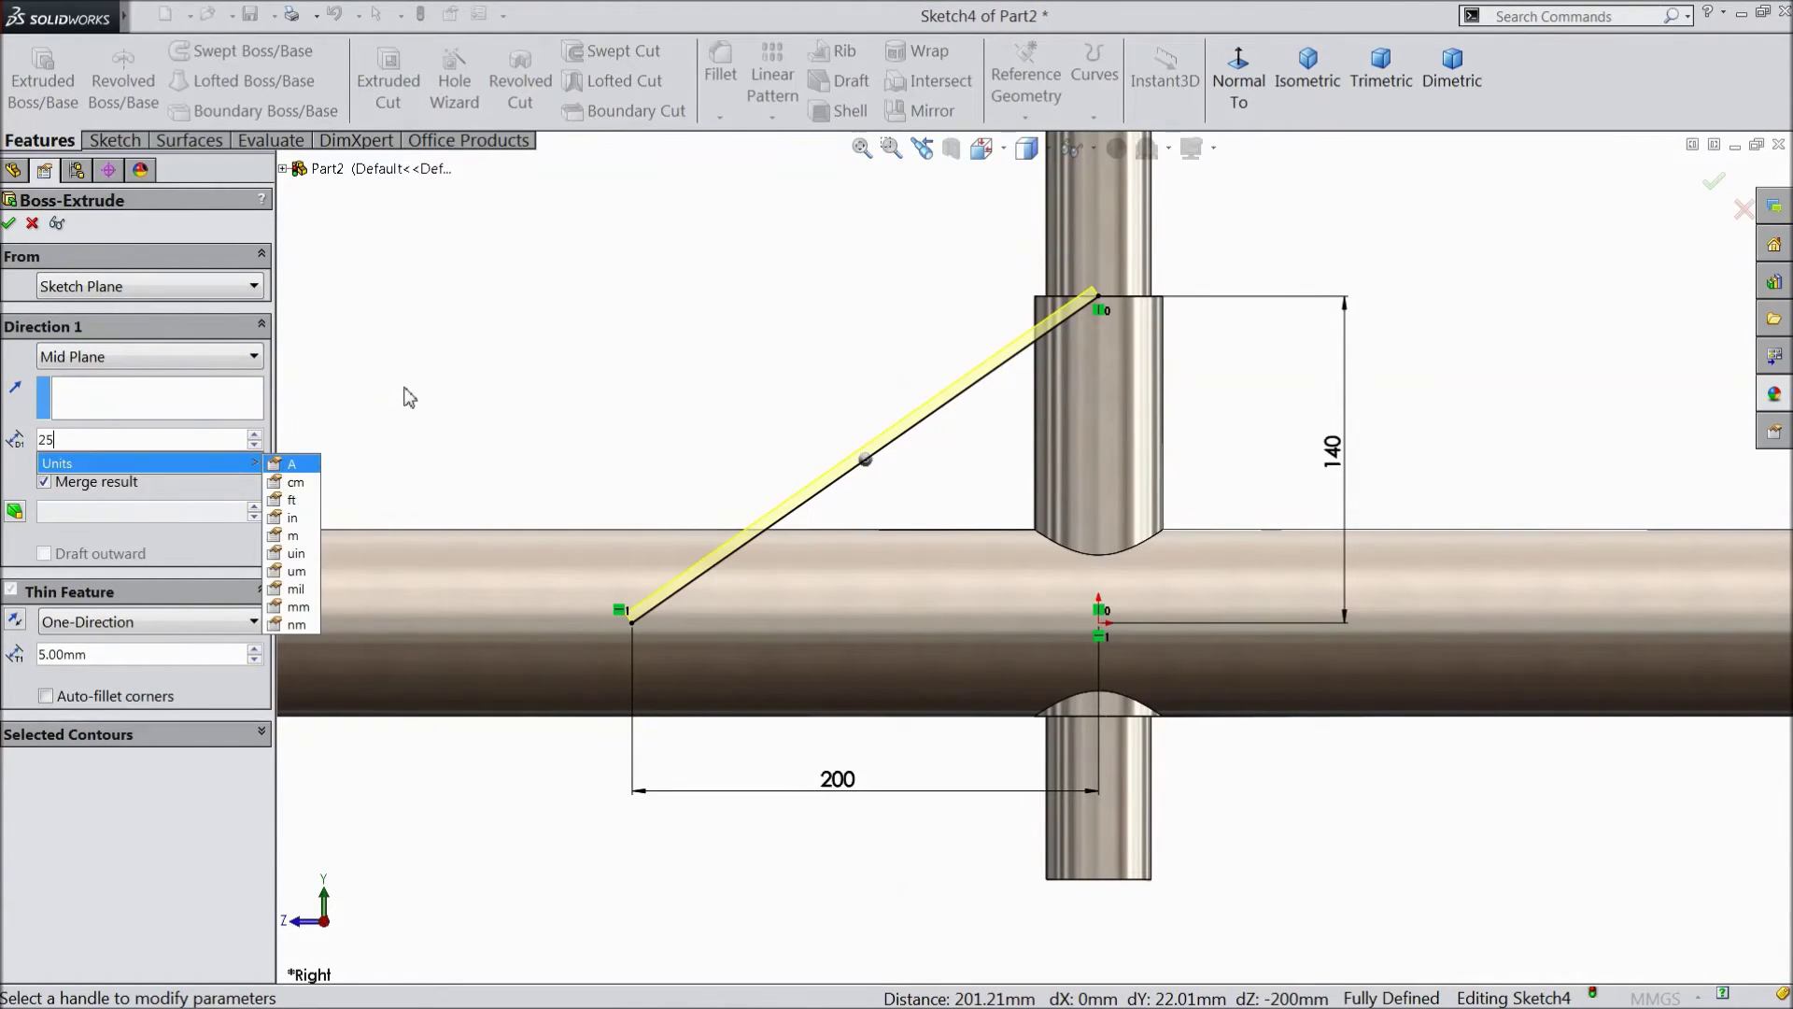
key(Return)
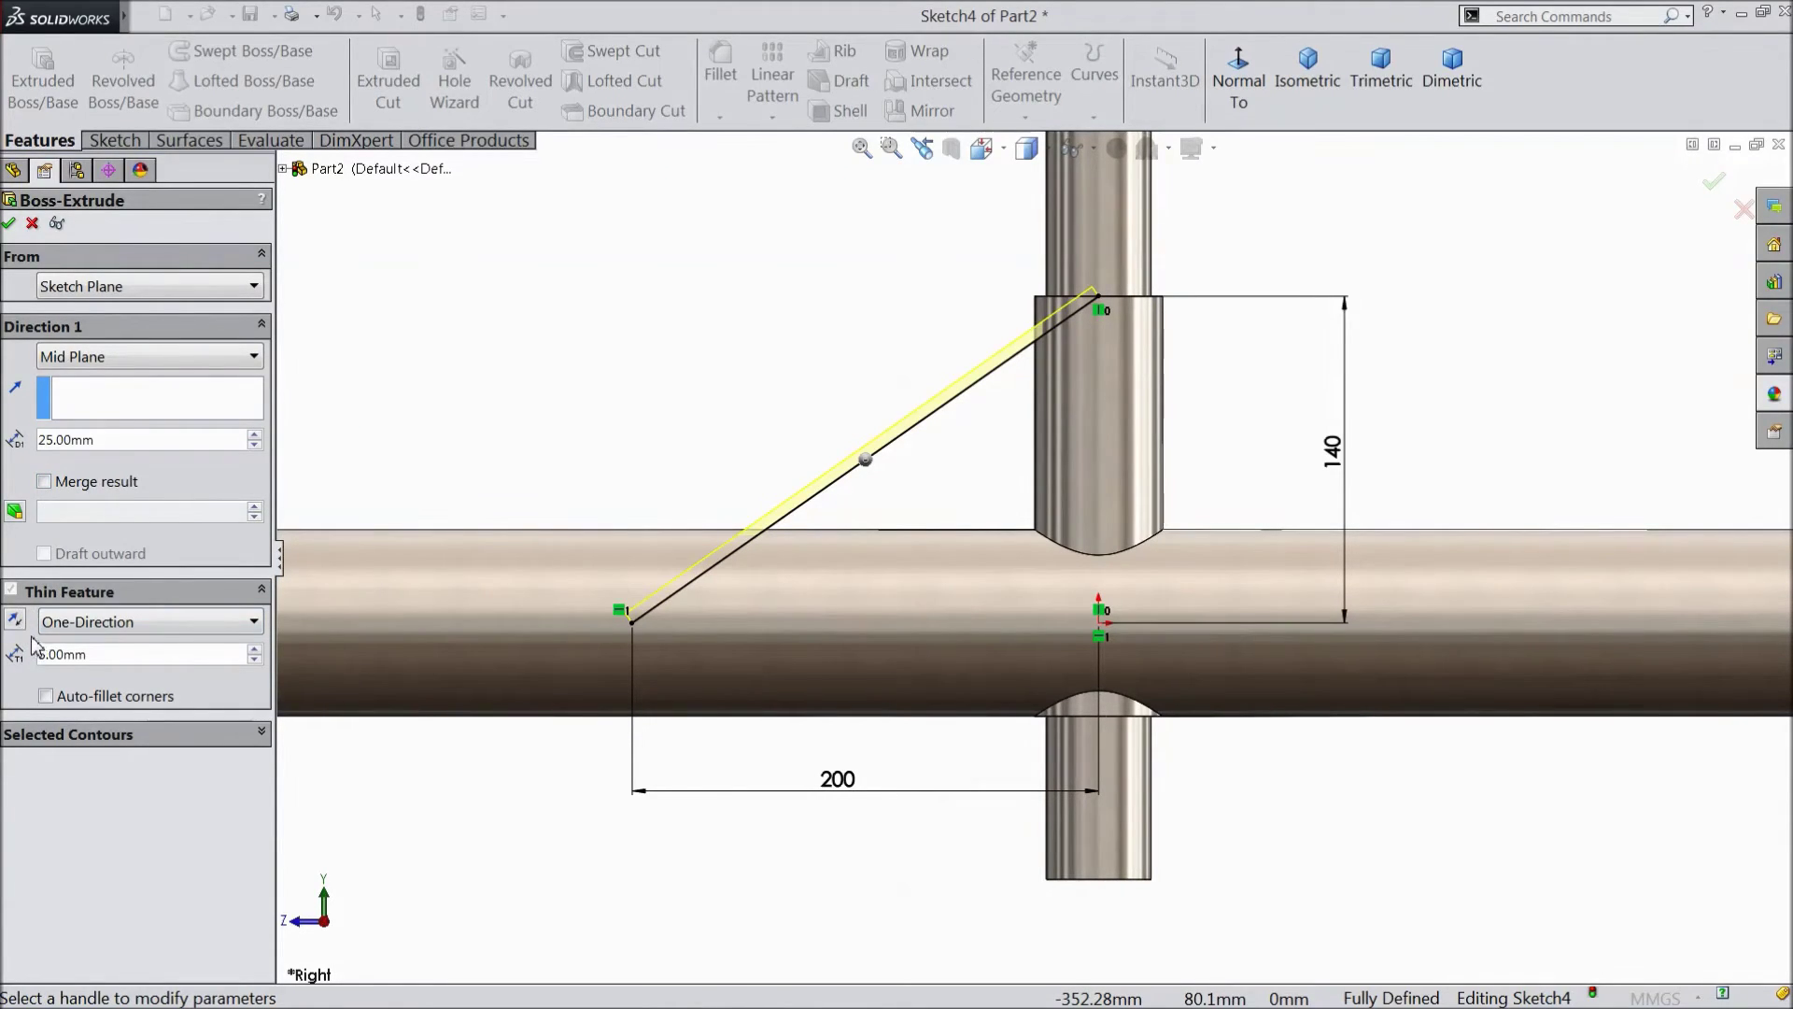
text(25)
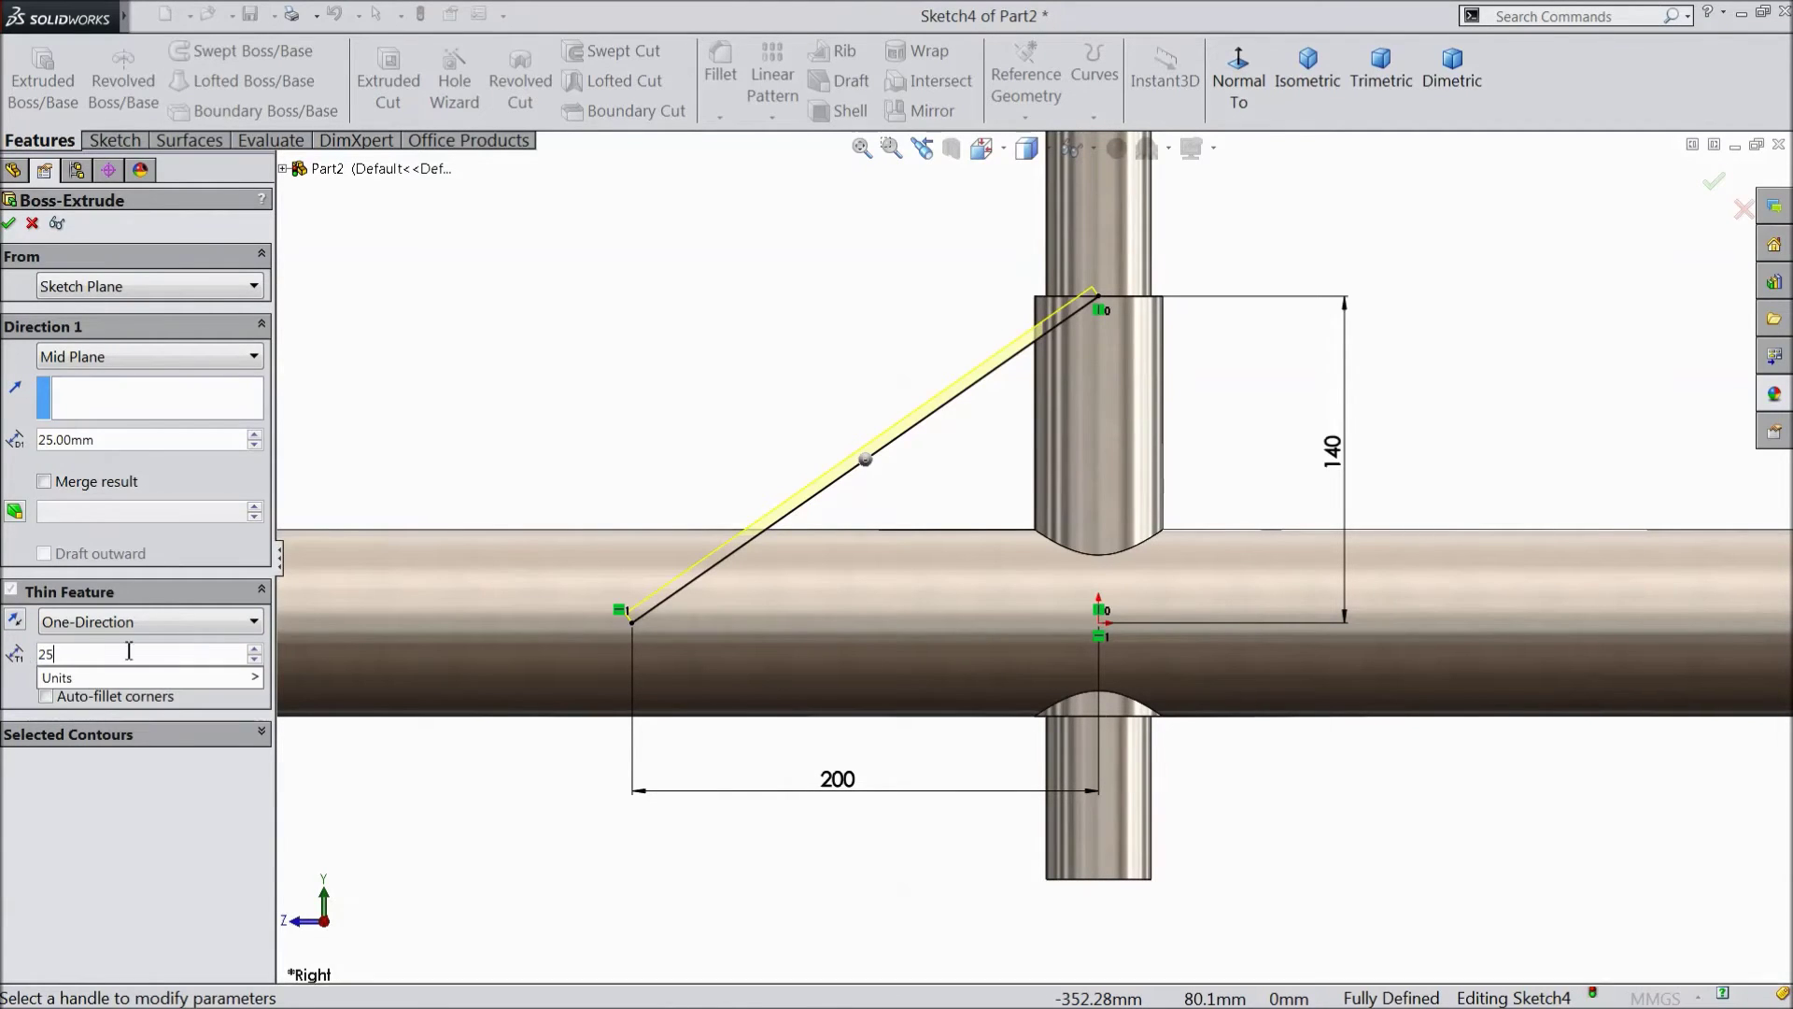
key(Return)
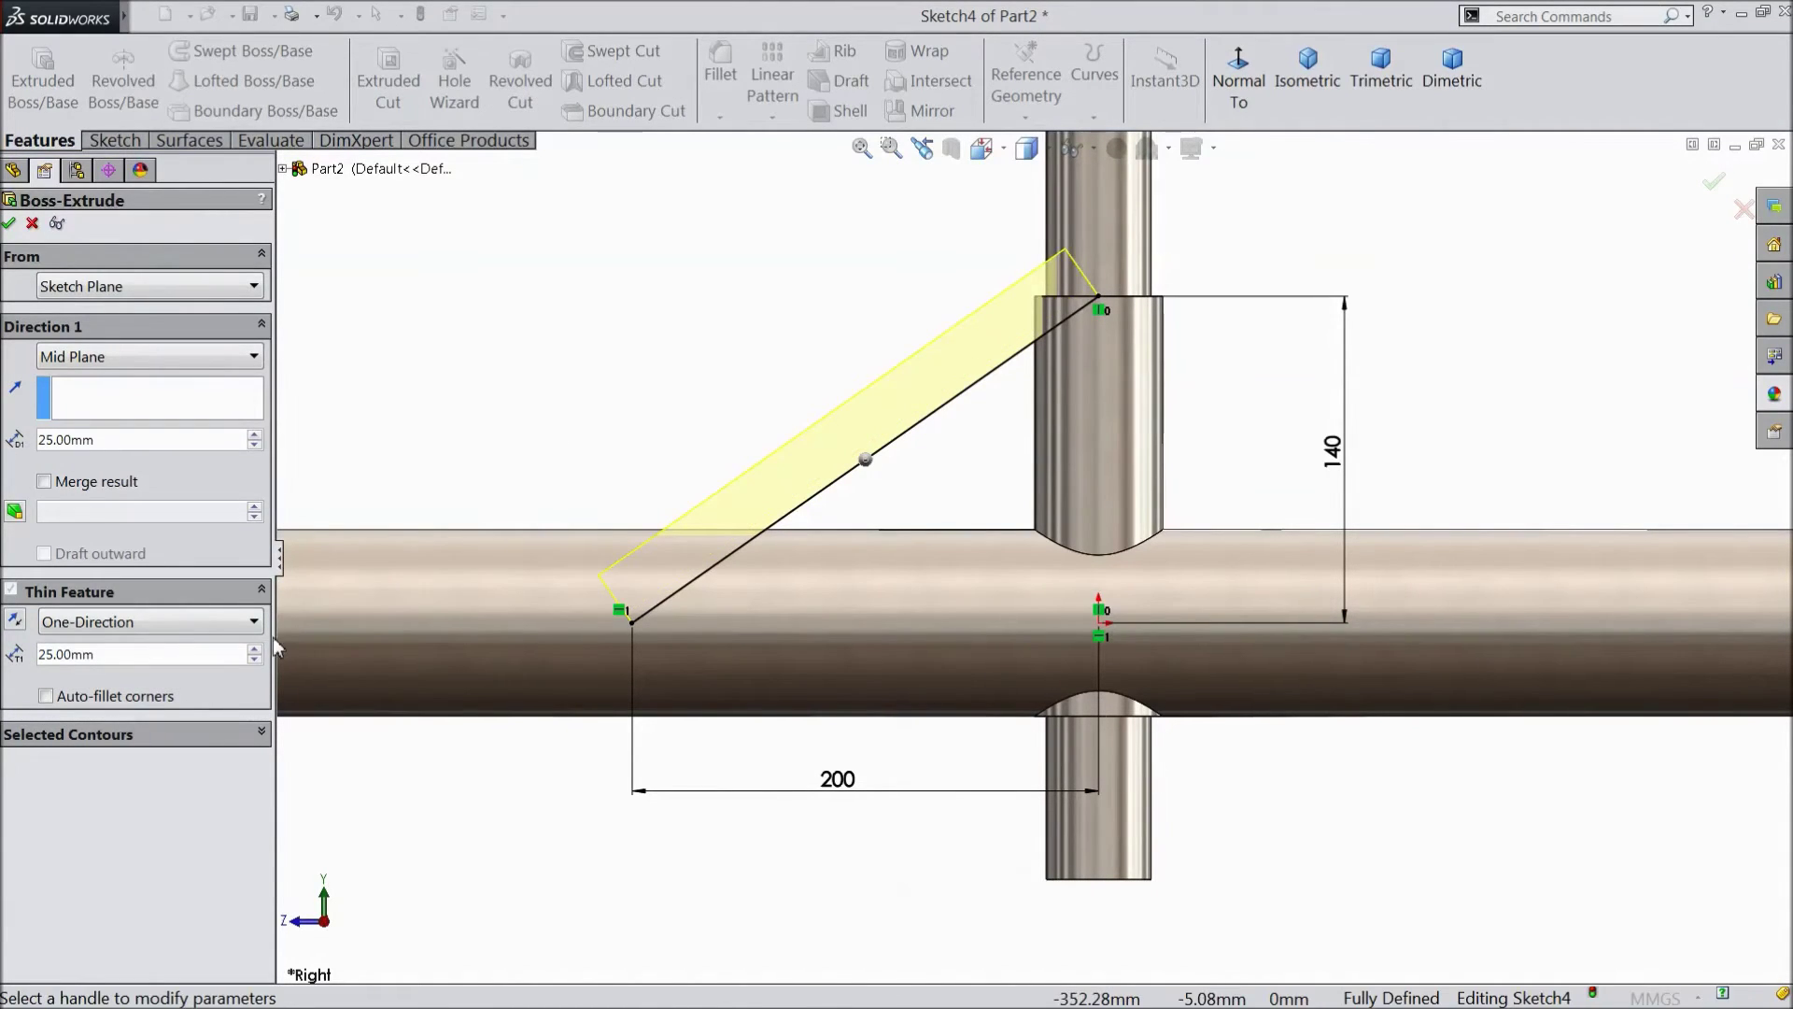
key(z)
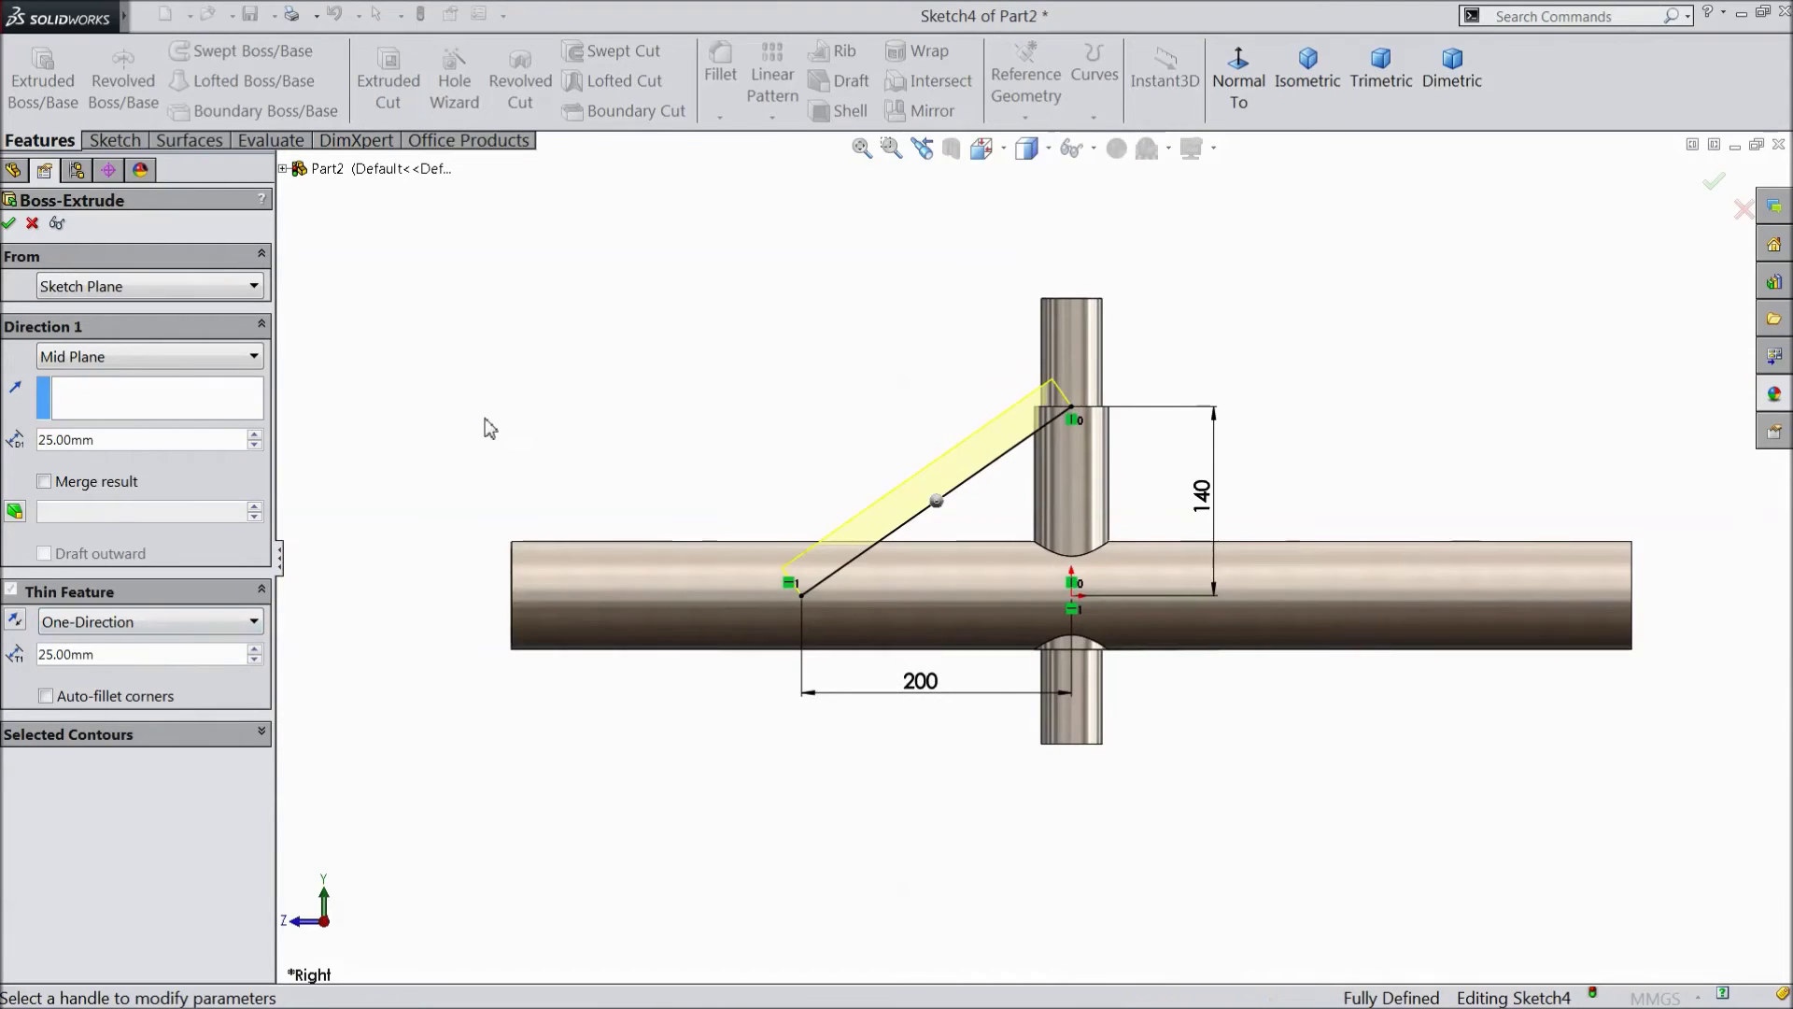
mouse_move(484, 428)
middle_down()
mouse_move(560, 524)
mouse_move(648, 580)
mouse_move(548, 529)
mouse_move(535, 457)
middle_up()
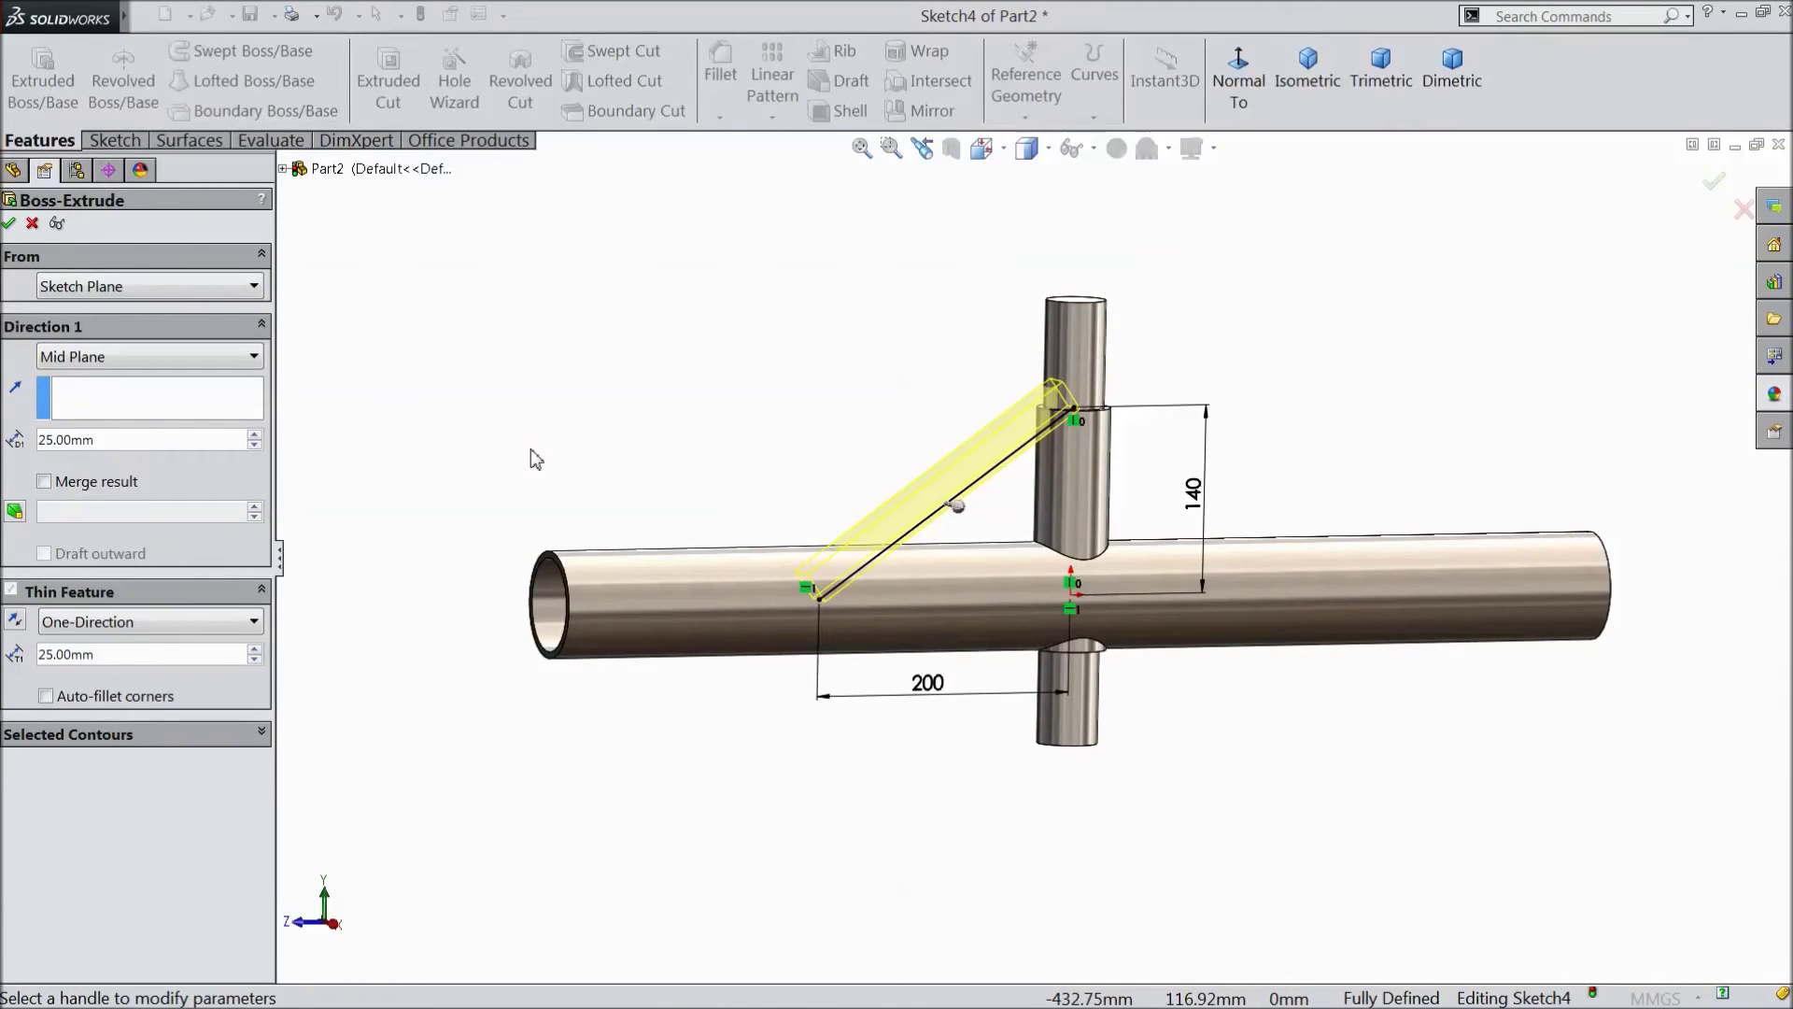
click(10, 224)
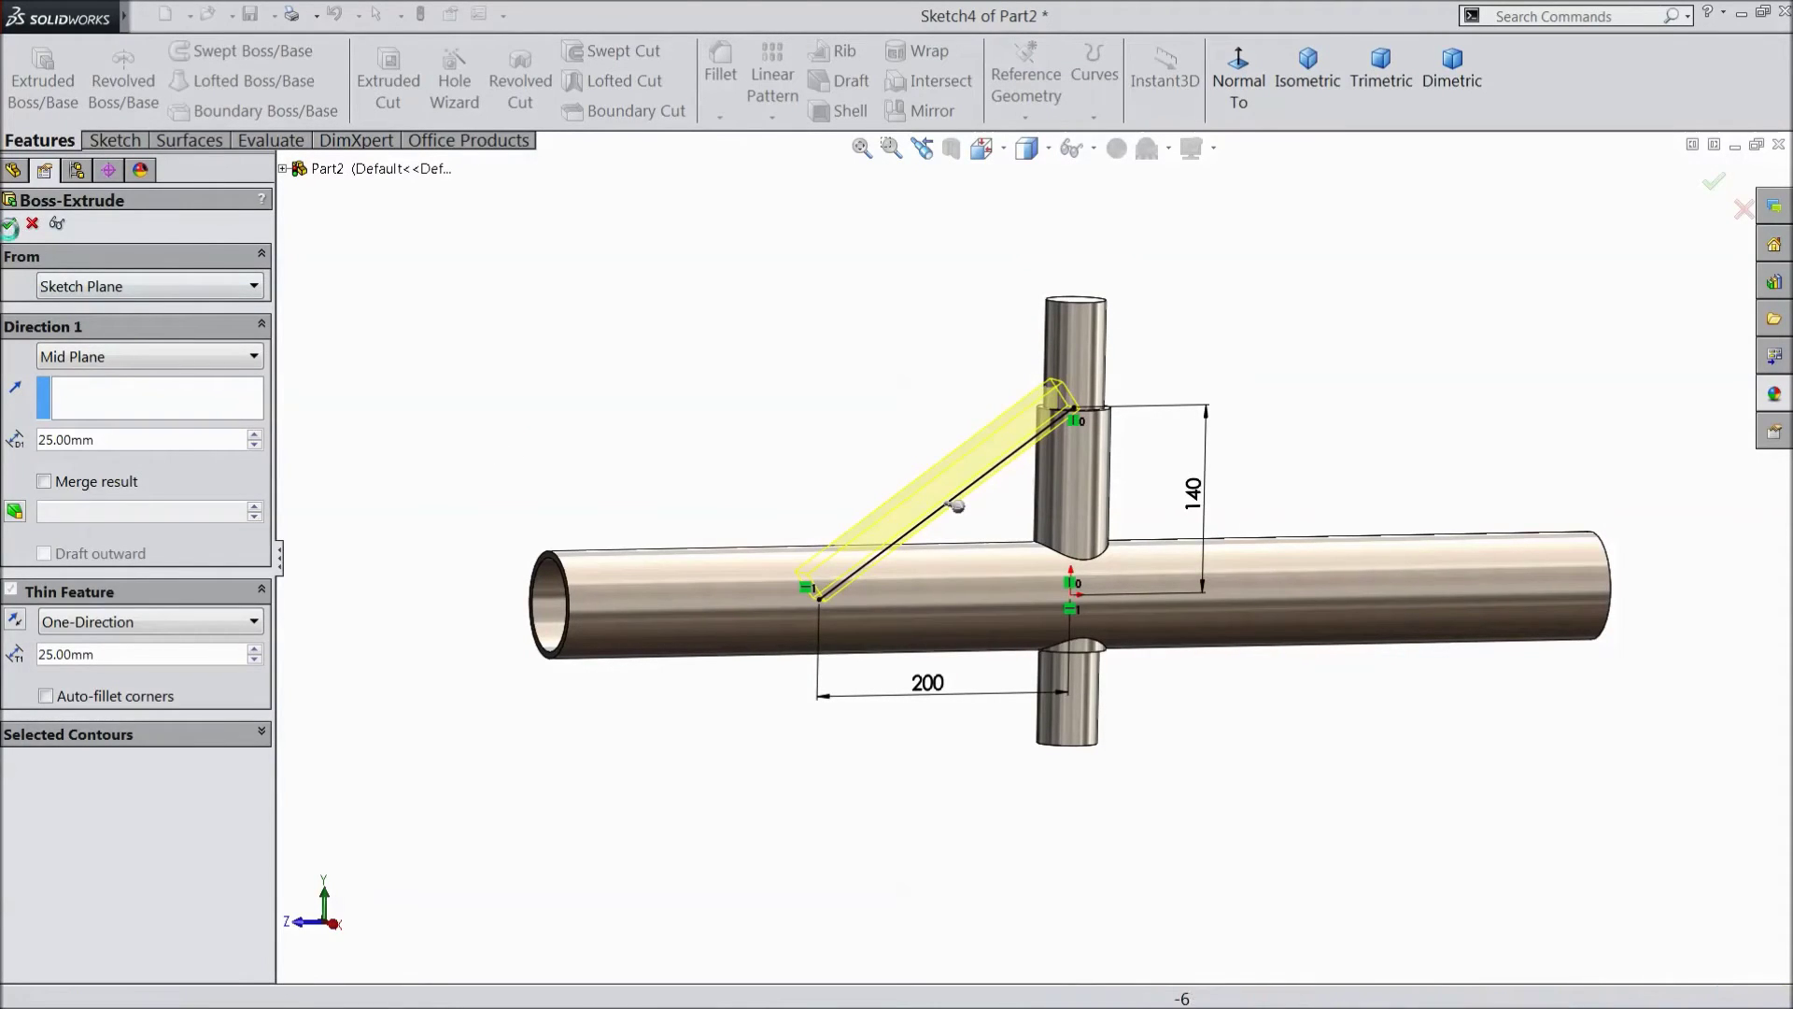
Step: Edit Extrude-Thin3 and reverse its thin-wall direction so the 25 mm wall sits on the main tube
middle_drag(650, 486, 611, 454)
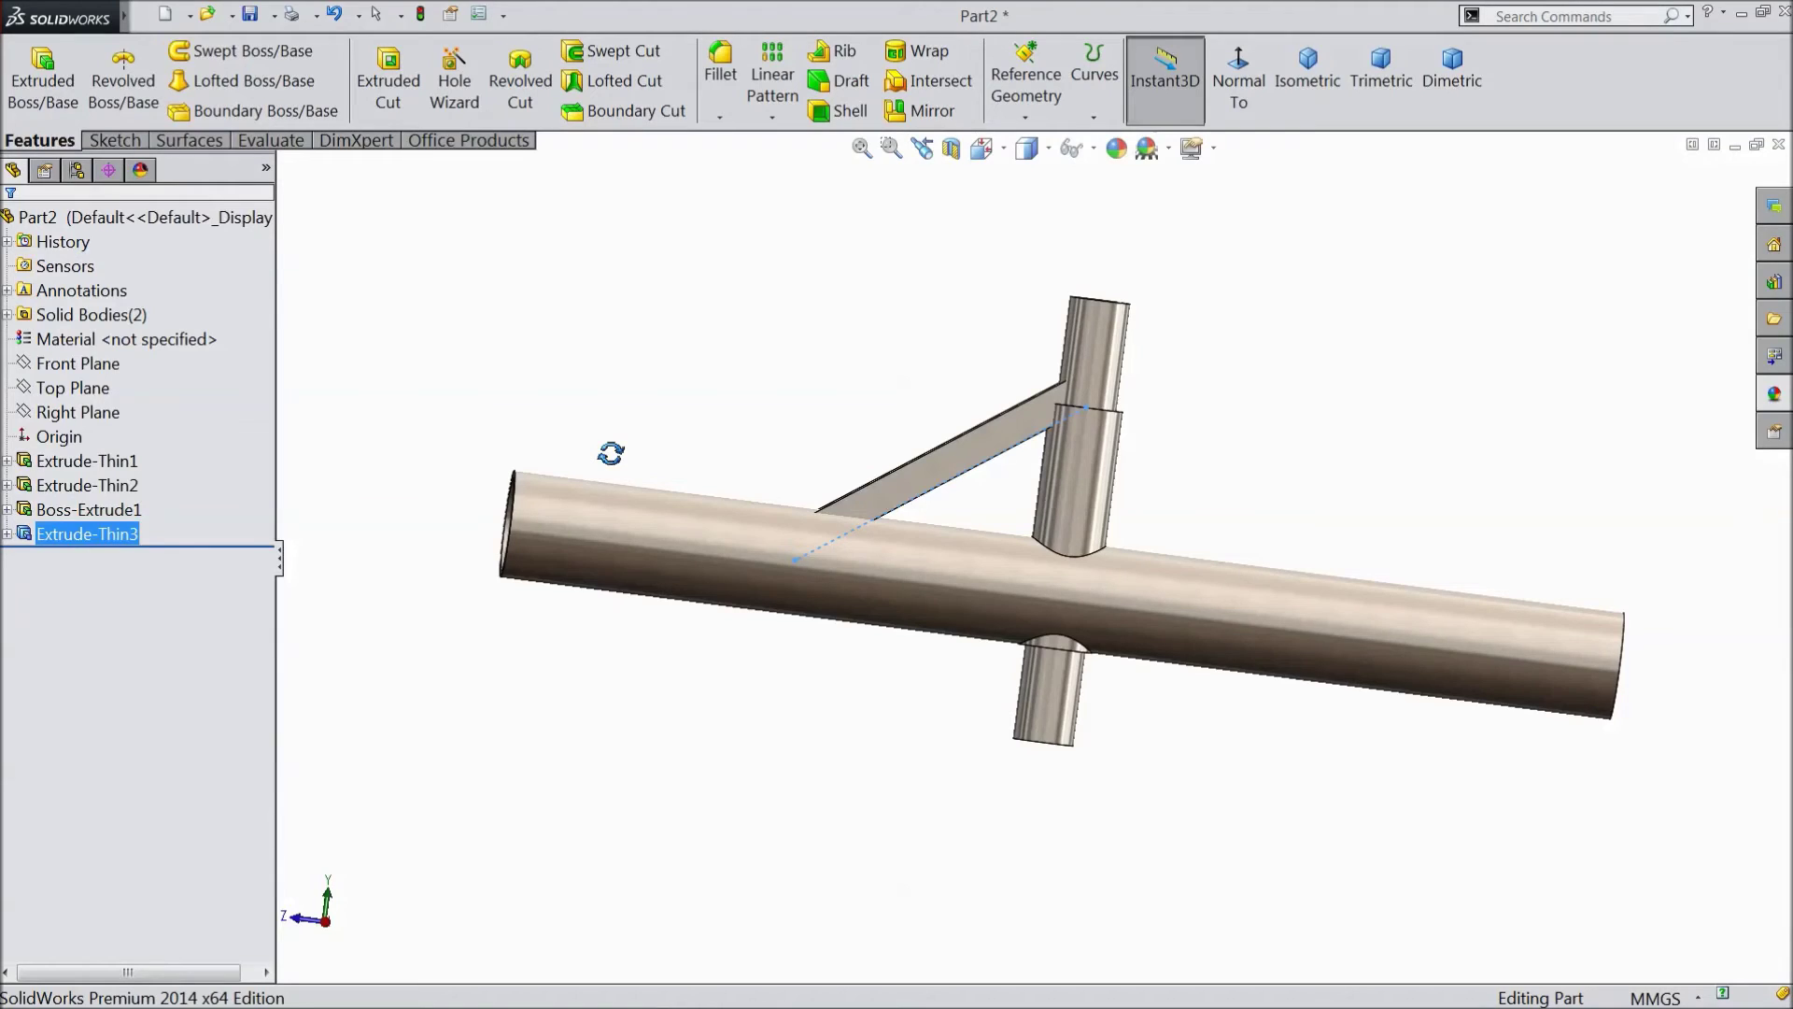
middle_drag(610, 454, 612, 461)
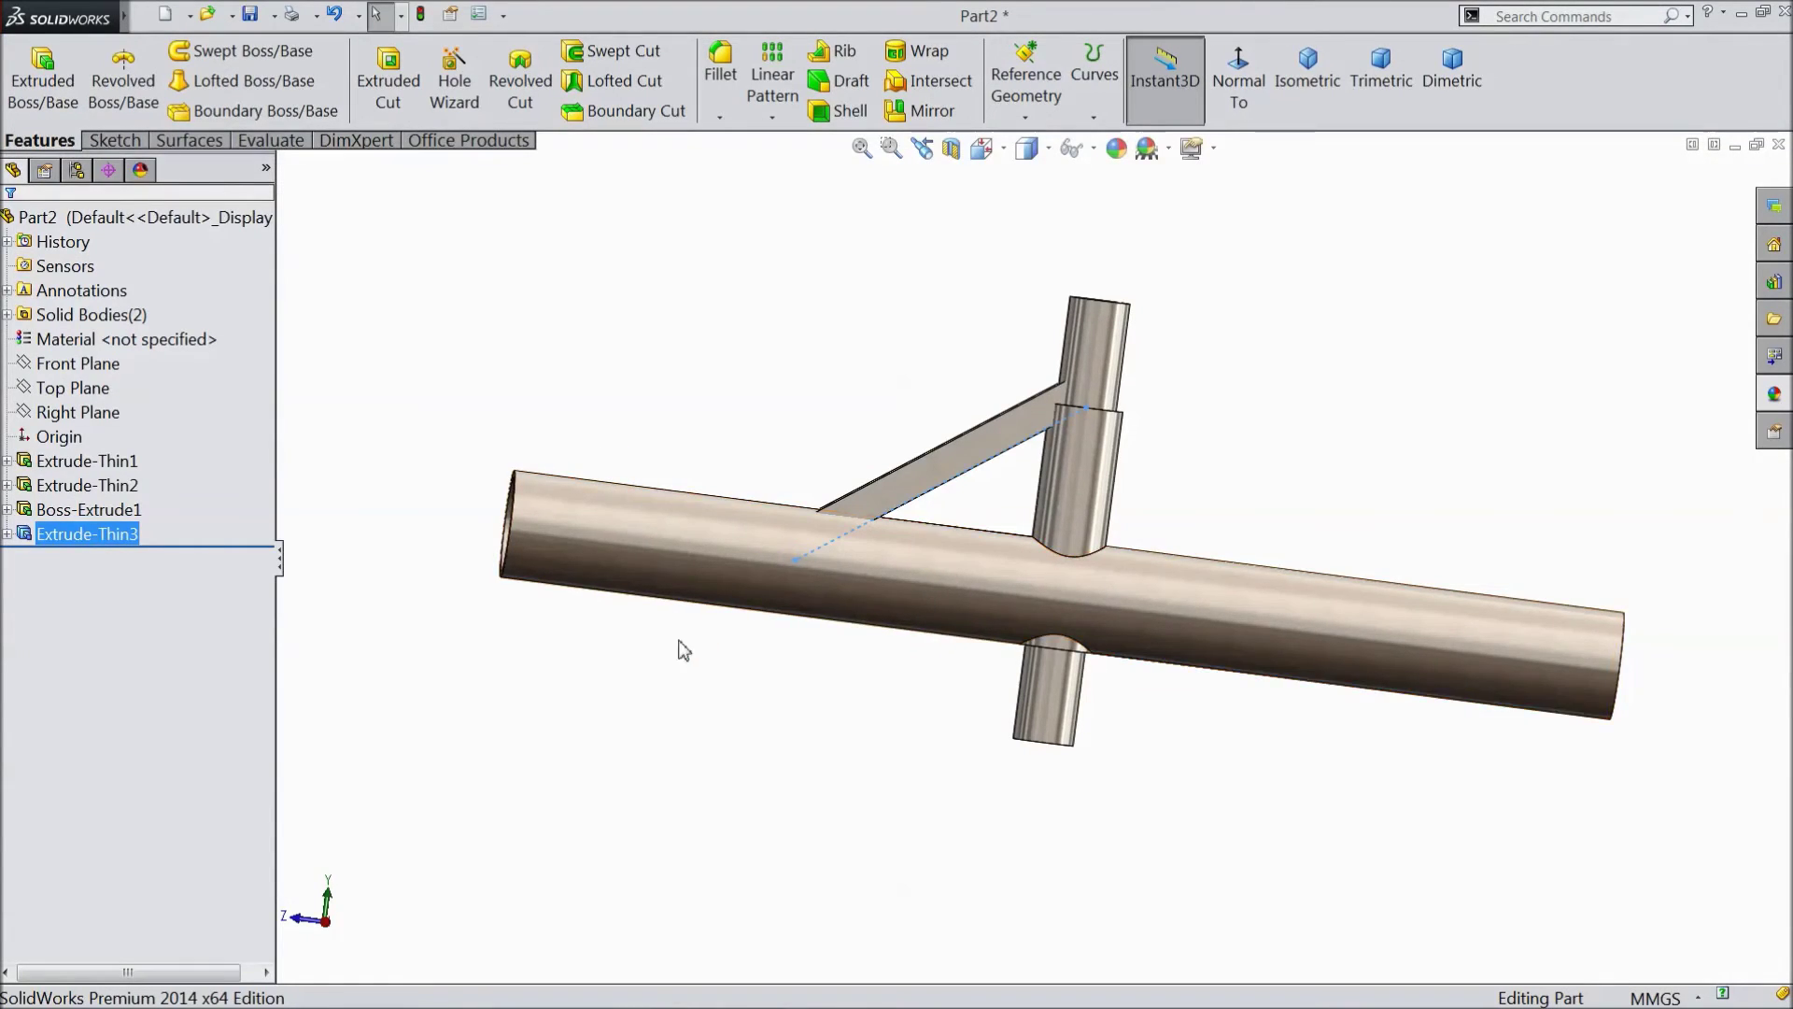
click(769, 651)
middle_drag(687, 635, 720, 732)
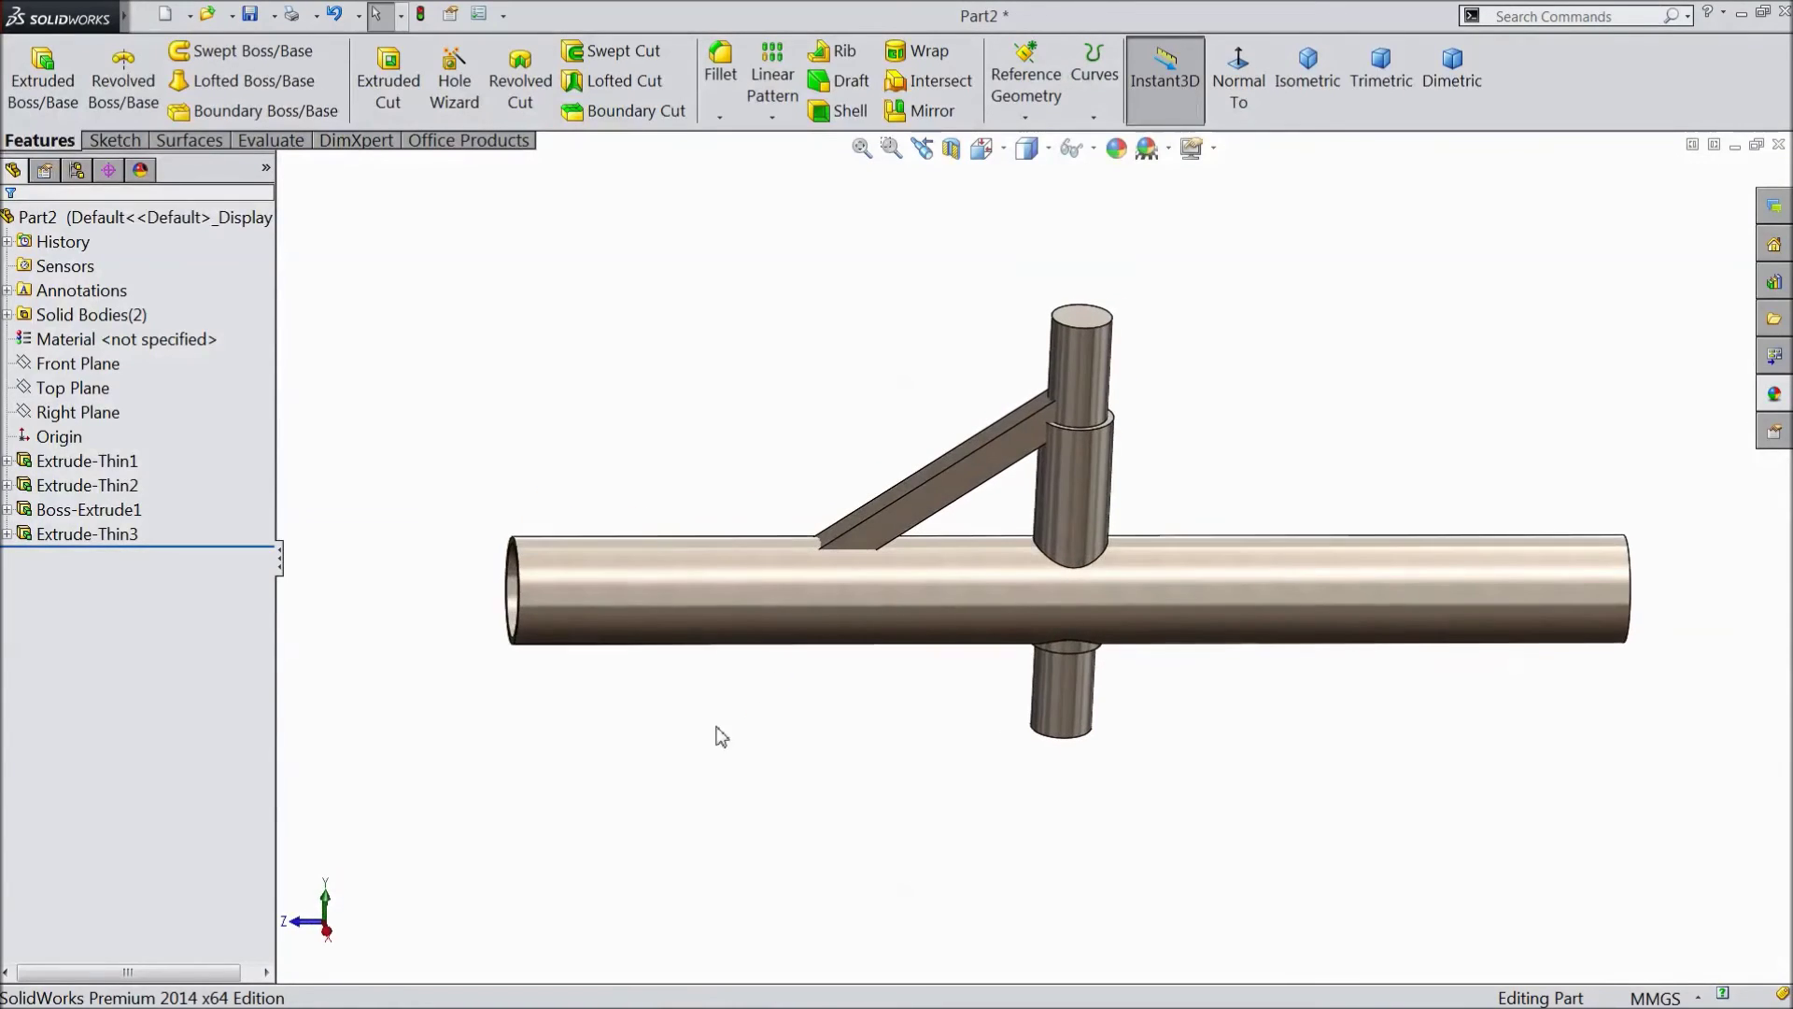
scroll(1030, 458, down, 2)
click(80, 533)
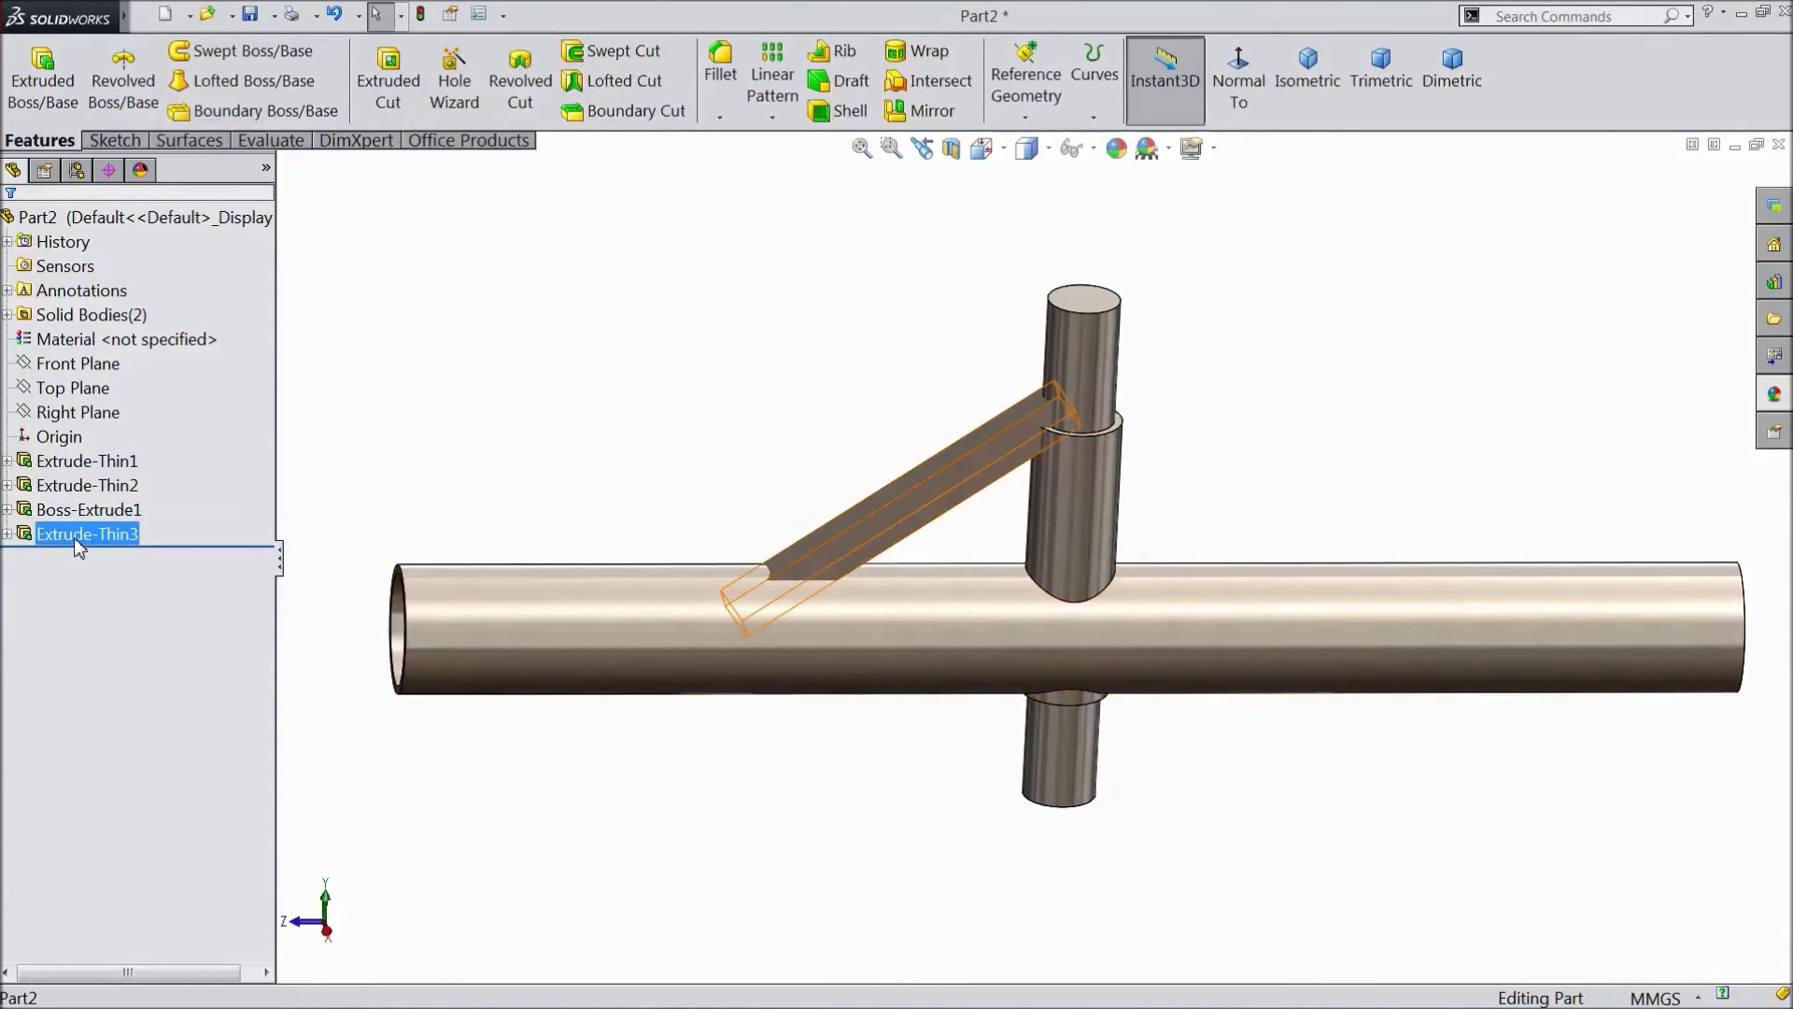
ctrl+click(100, 505)
click(90, 495)
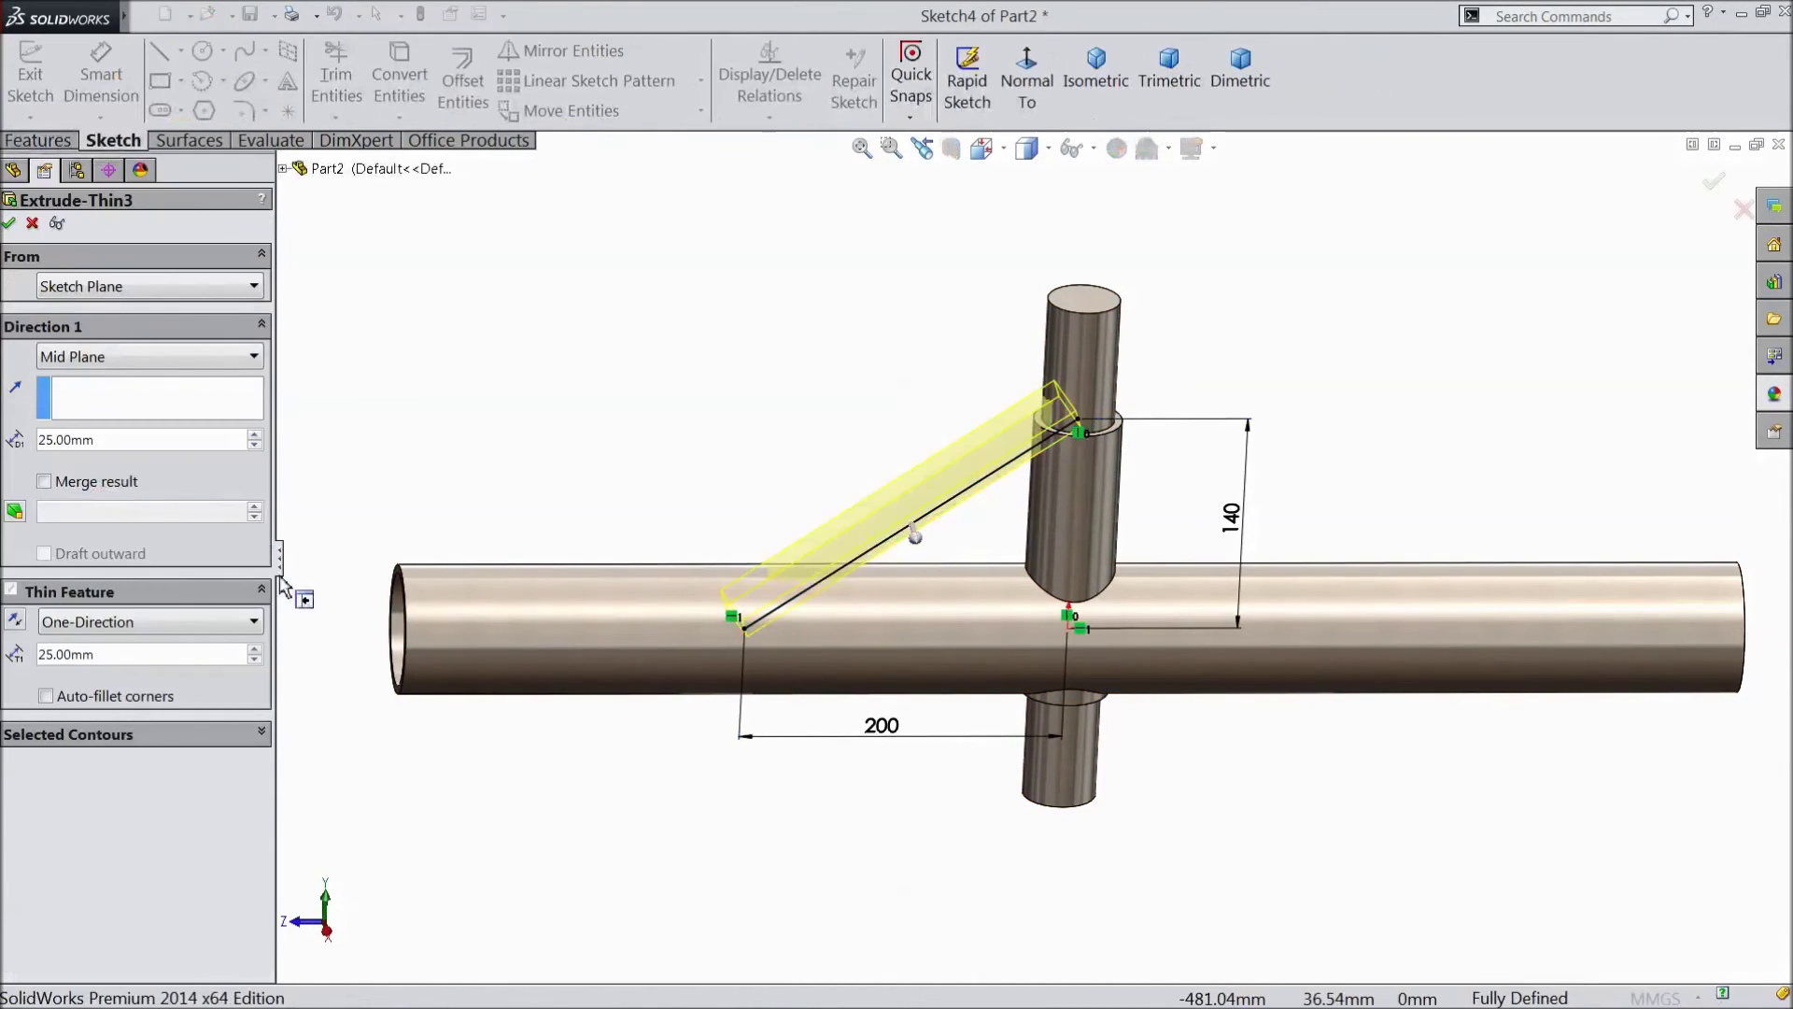
click(14, 621)
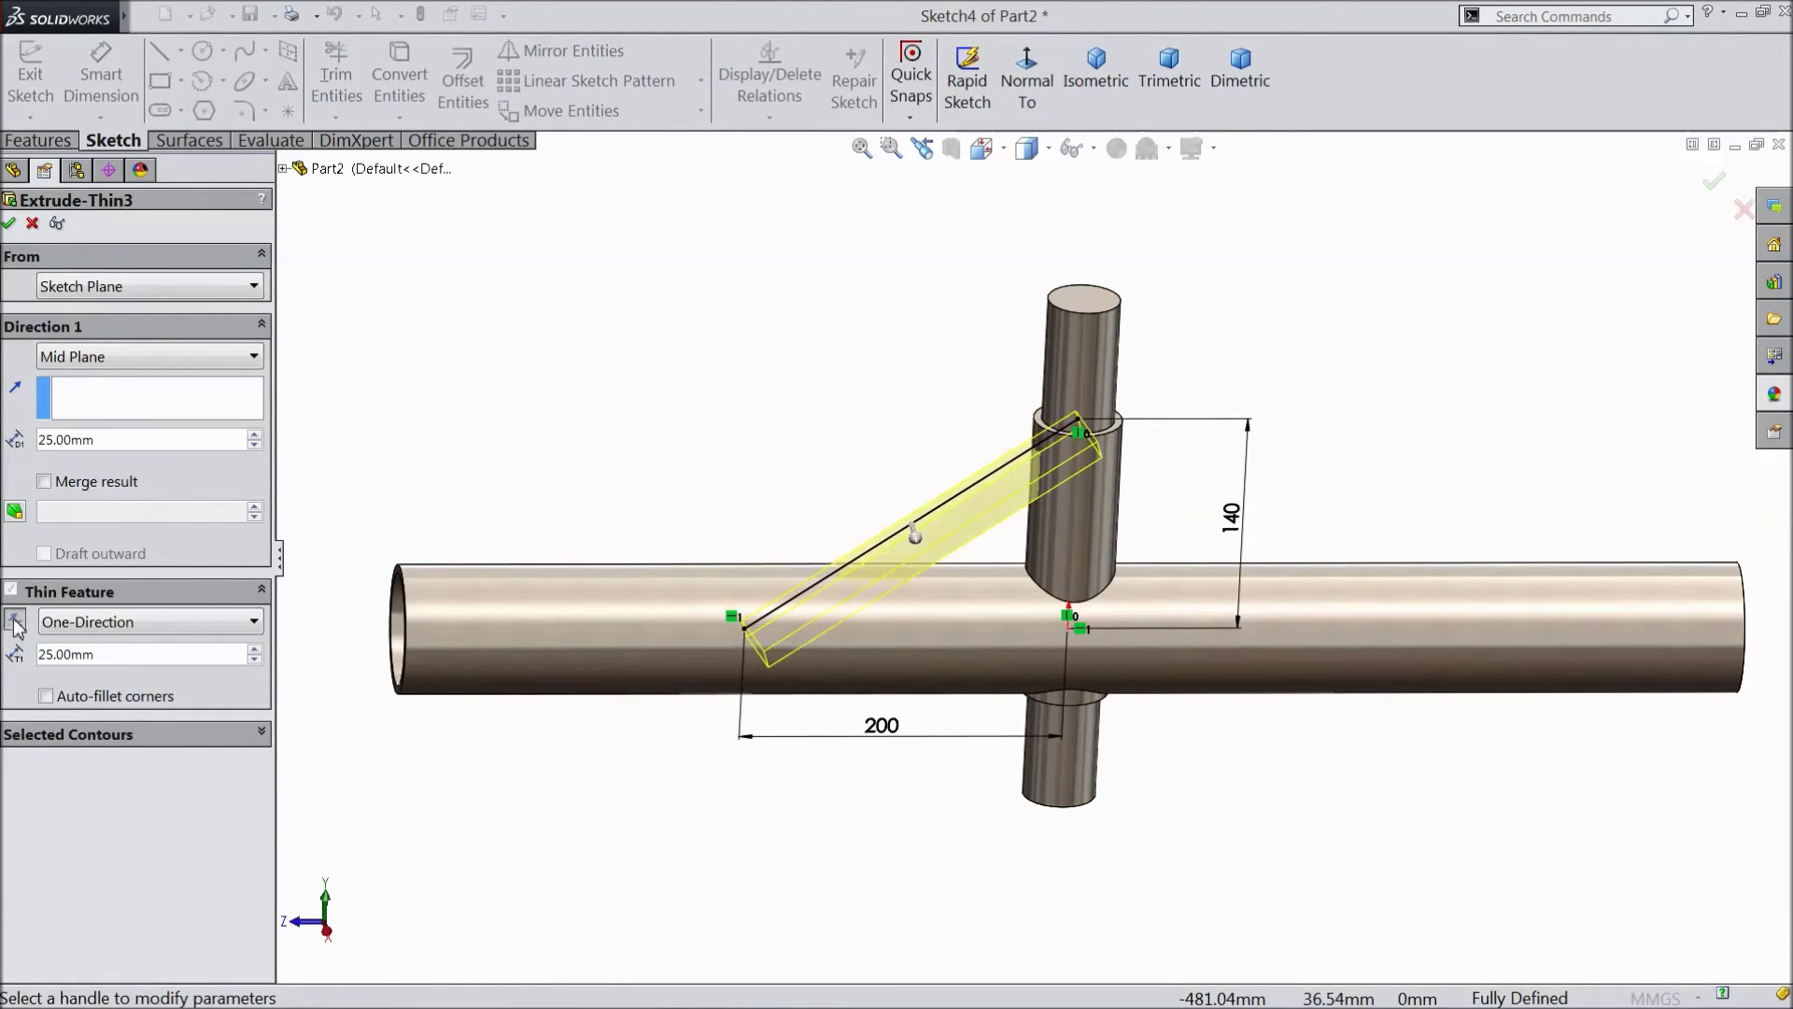
click(8, 224)
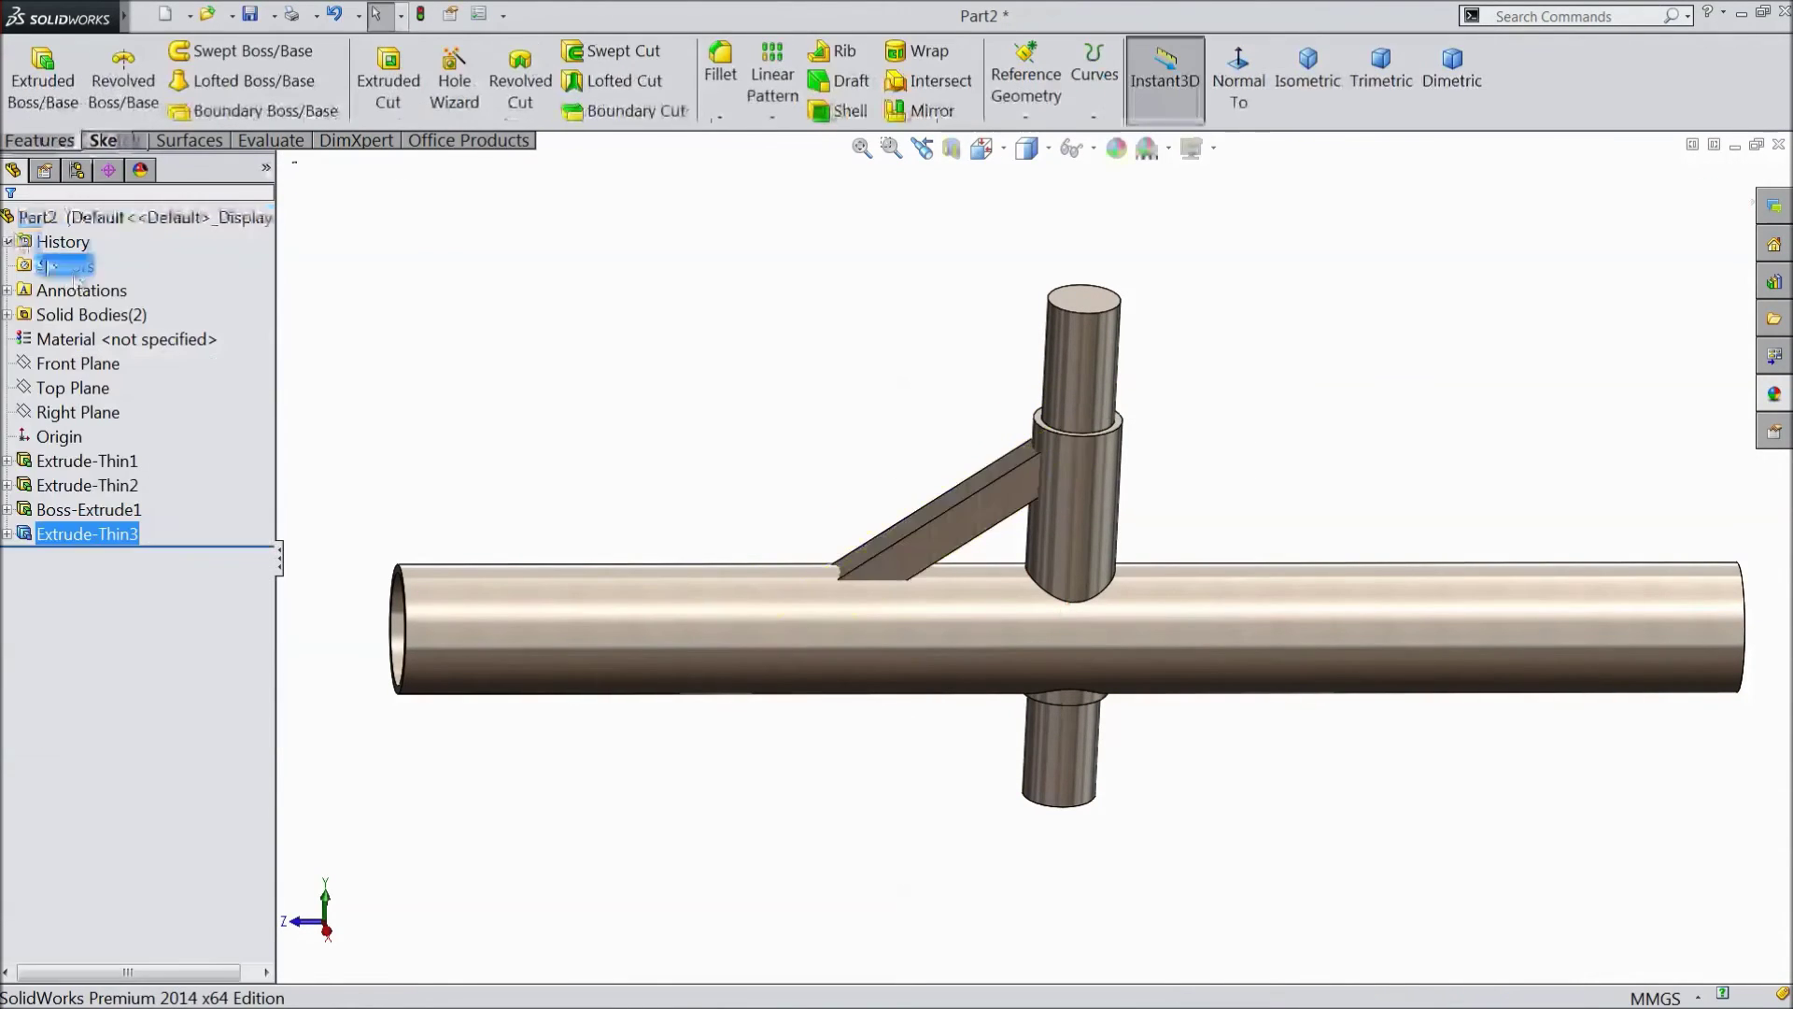
middle_drag(643, 427, 624, 487)
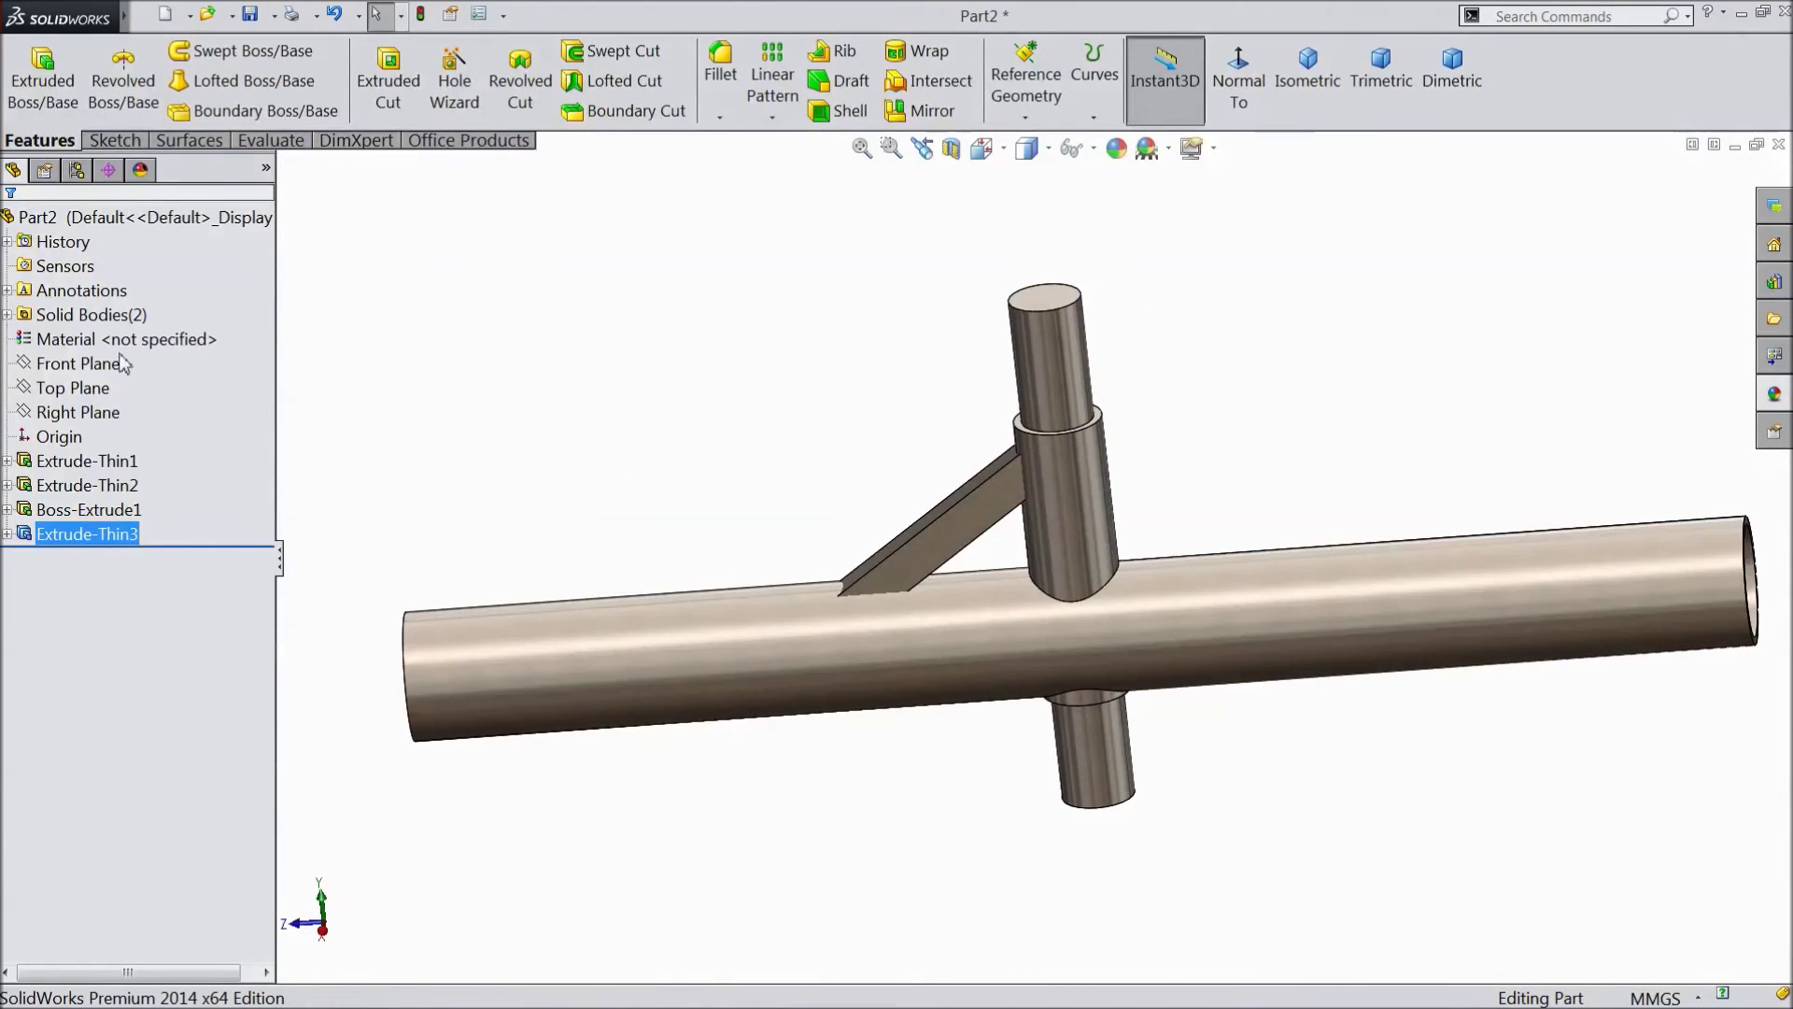
Step: Mirror the angled strut body across the Front Plane as Mirror1, creating the second brace
click(92, 367)
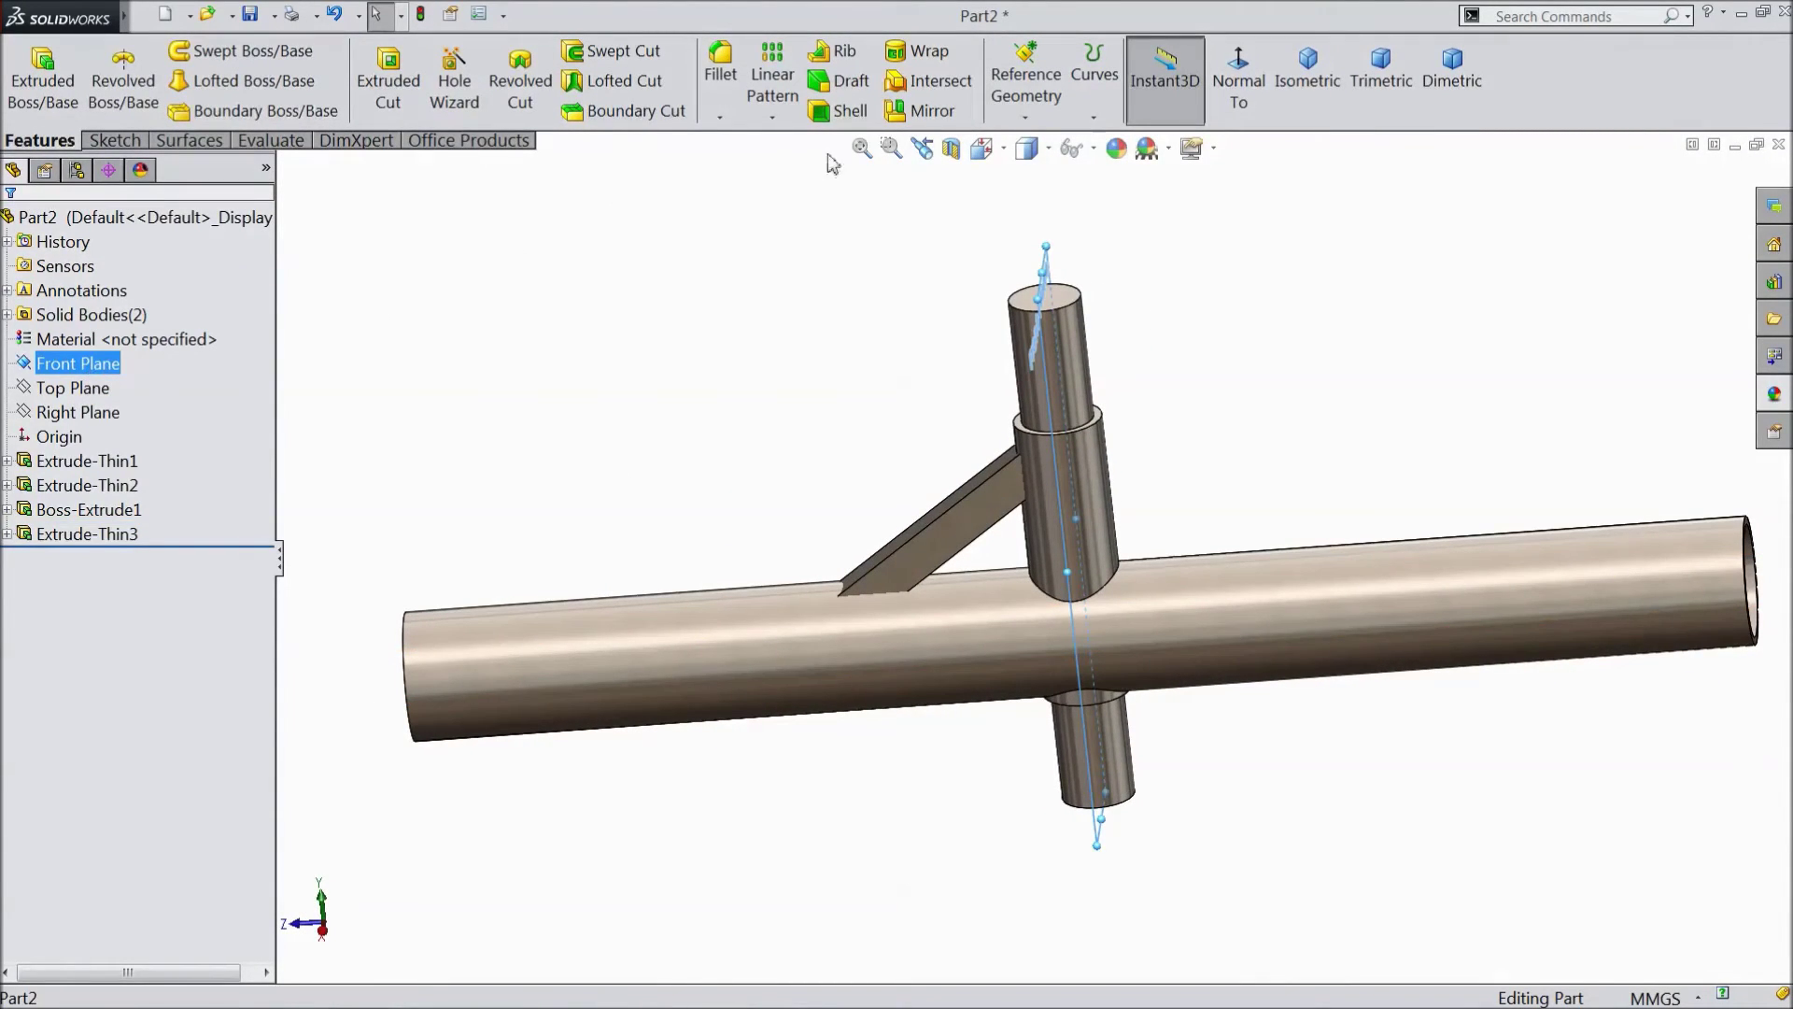
click(773, 118)
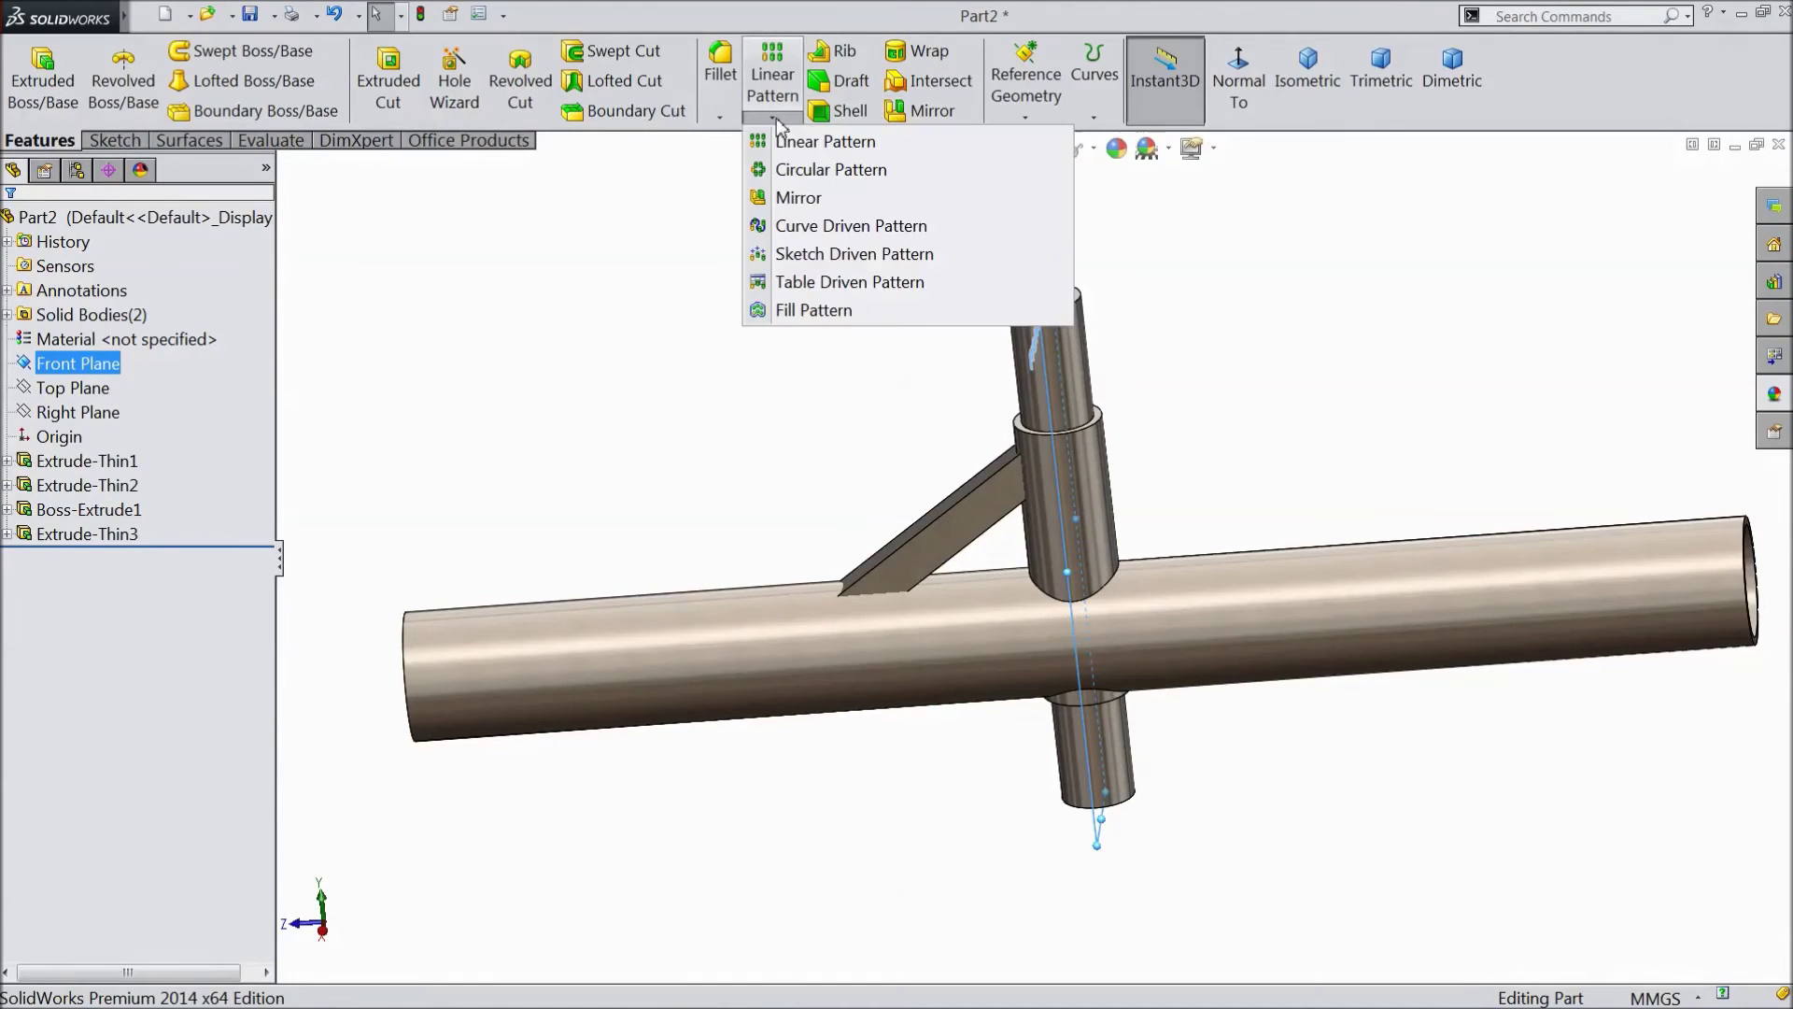
click(799, 197)
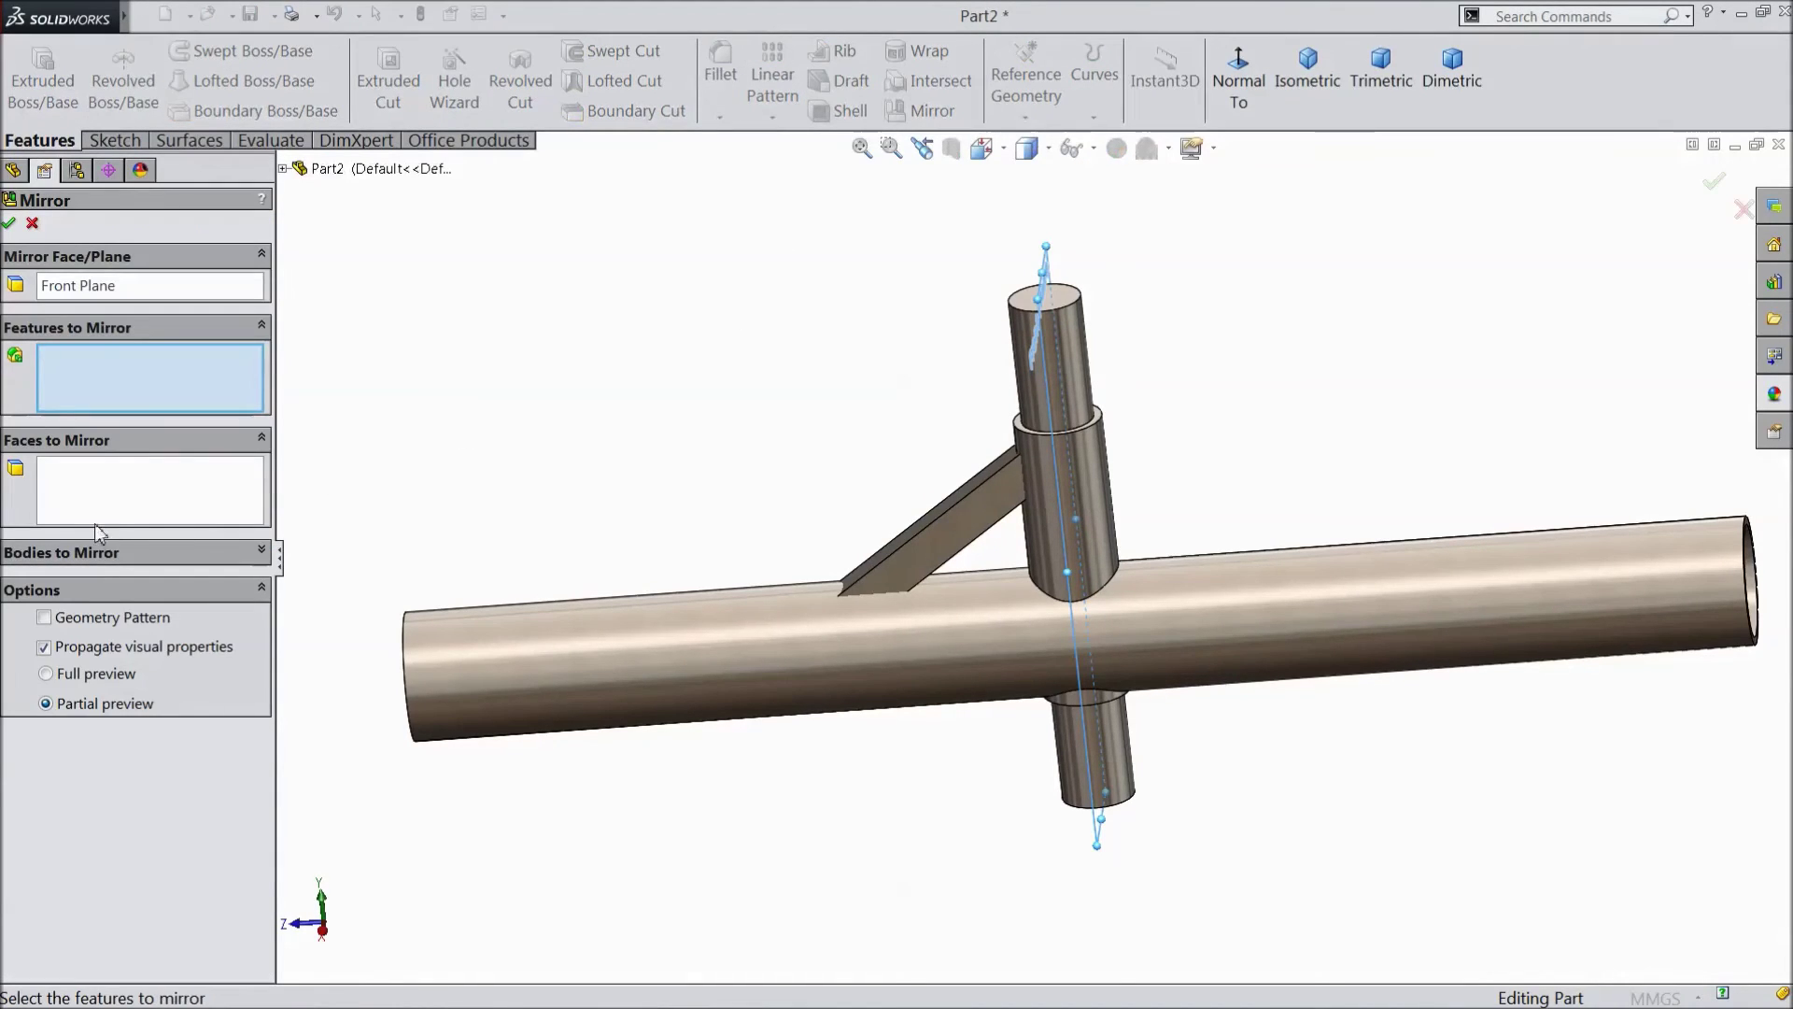
click(116, 552)
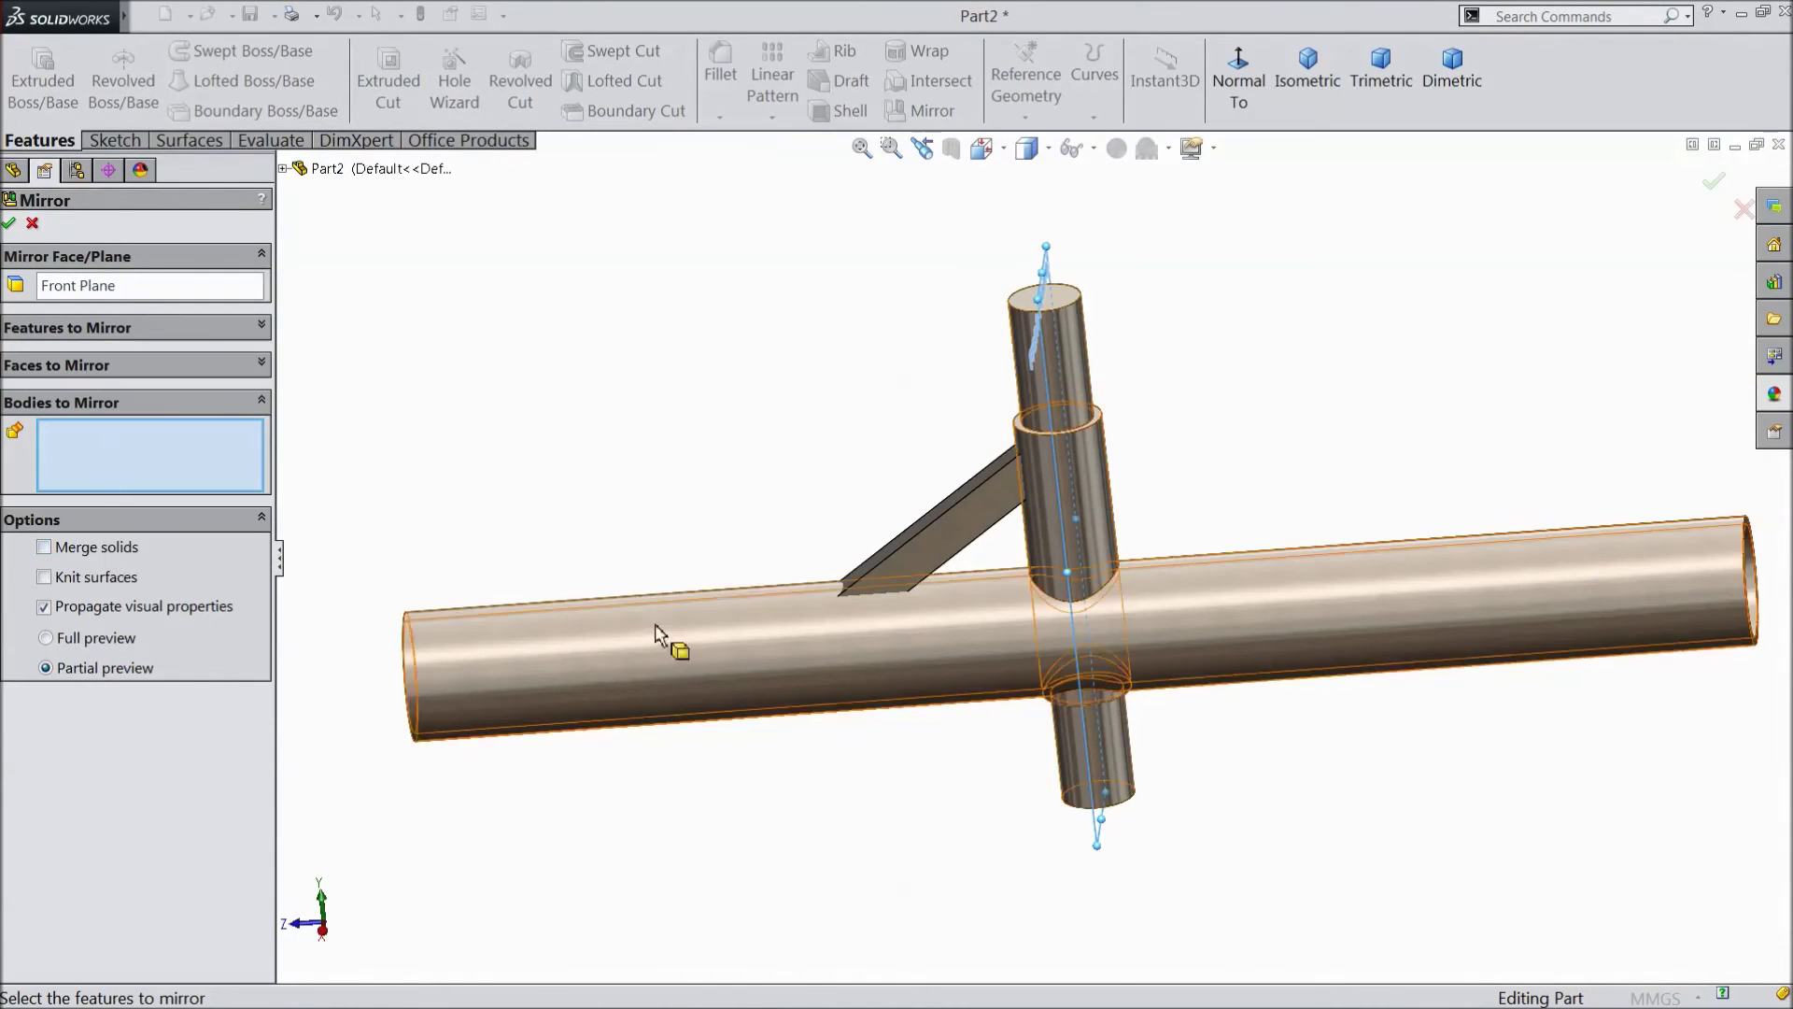
click(946, 540)
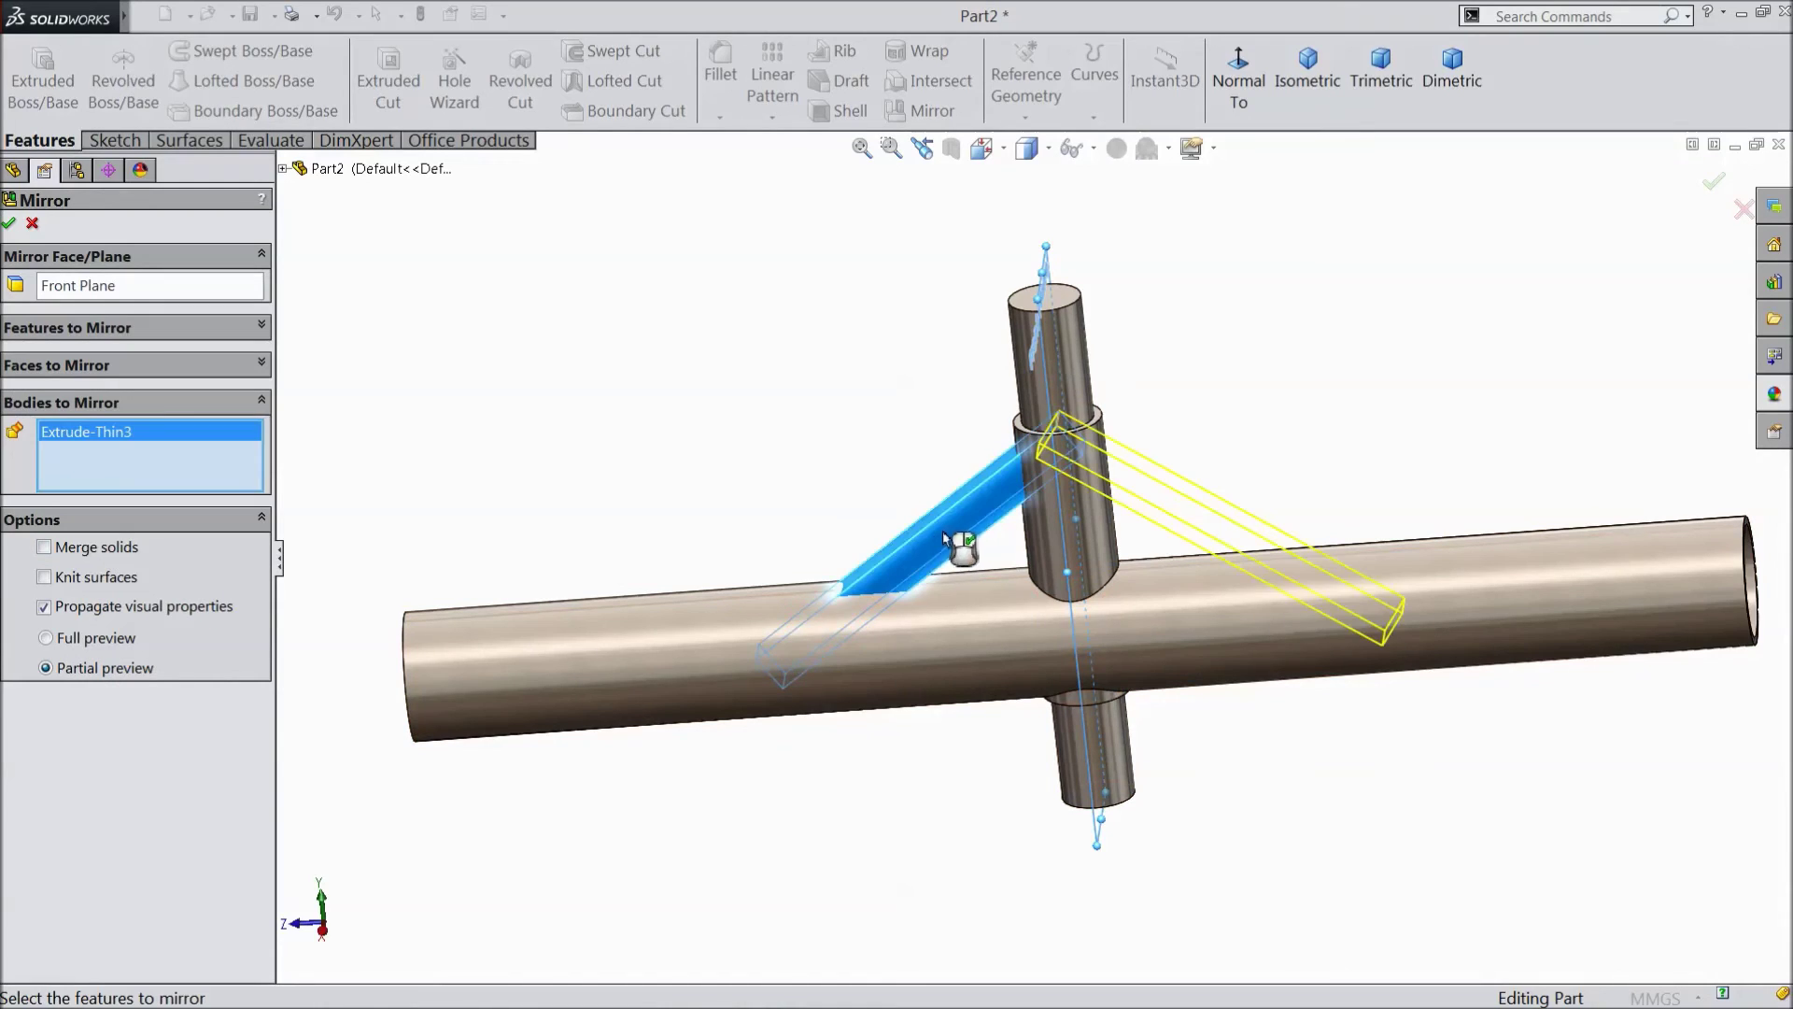
click(9, 224)
scroll(387, 396, up, 2)
middle_drag(388, 397, 724, 448)
scroll(930, 570, down, 5)
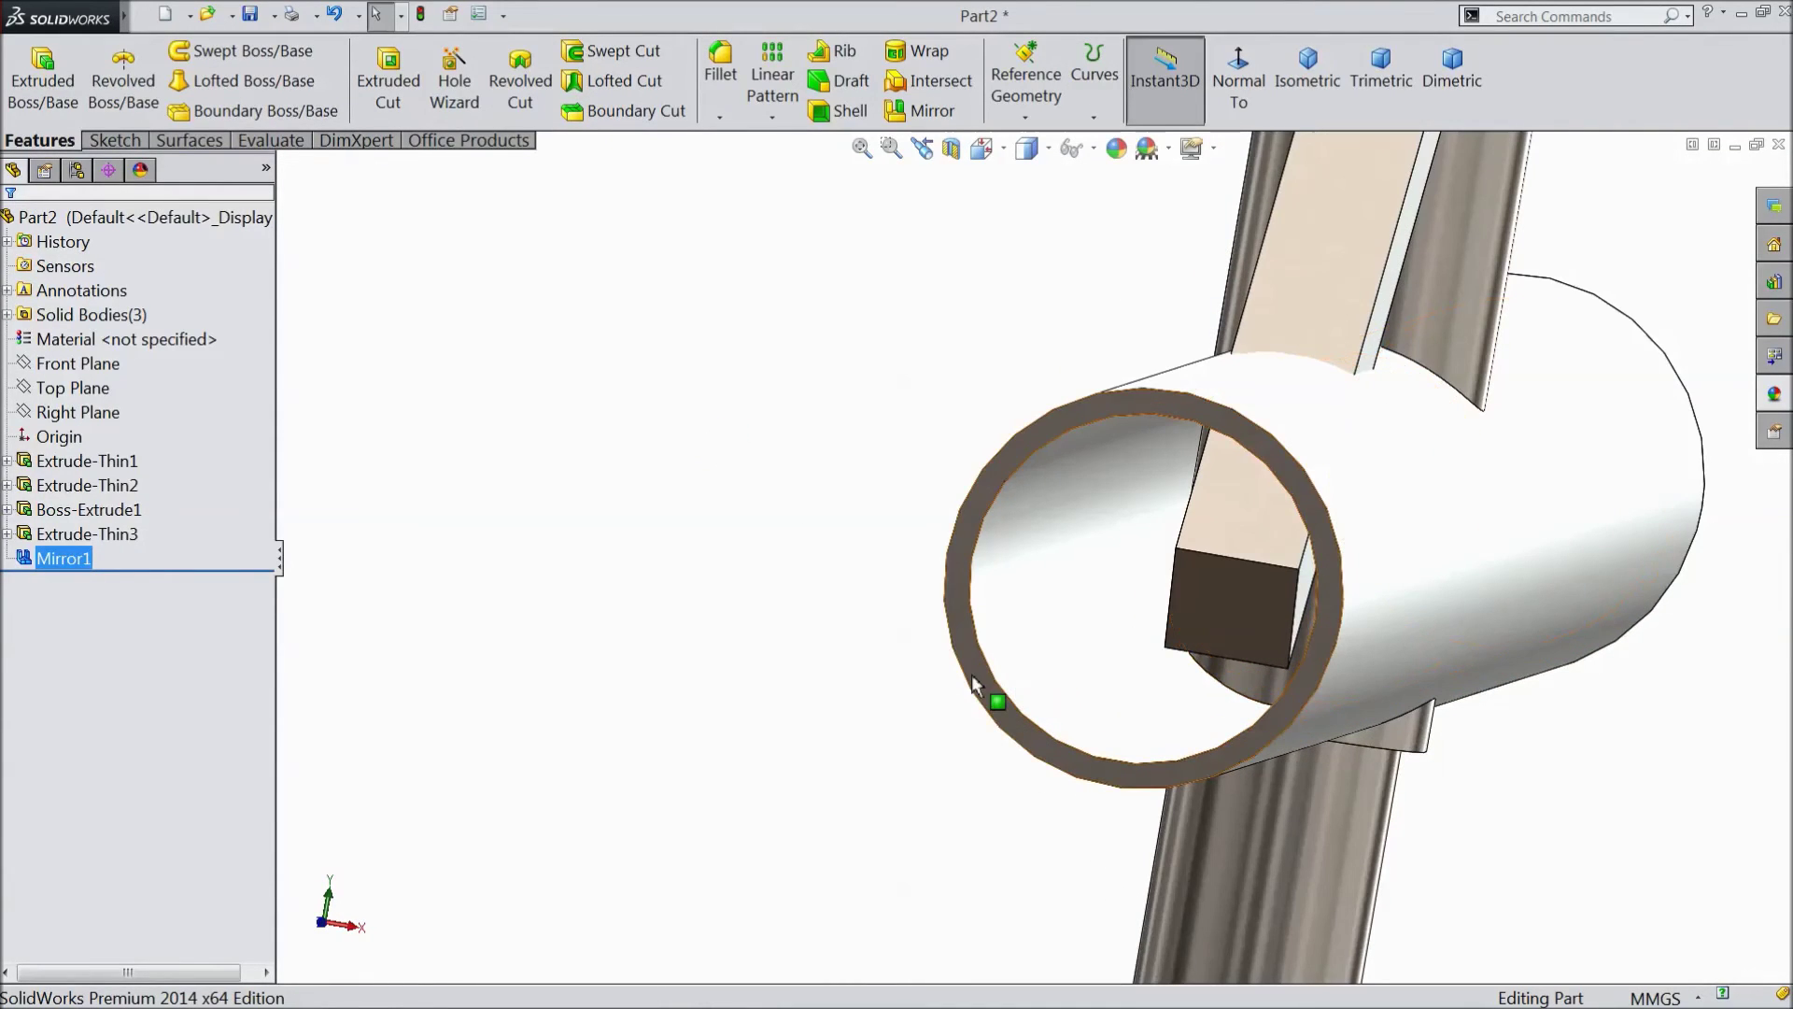
Step: Sketch on the main tube's end face and convert its inner edge into a Ø70 mm circle
click(974, 674)
click(1056, 624)
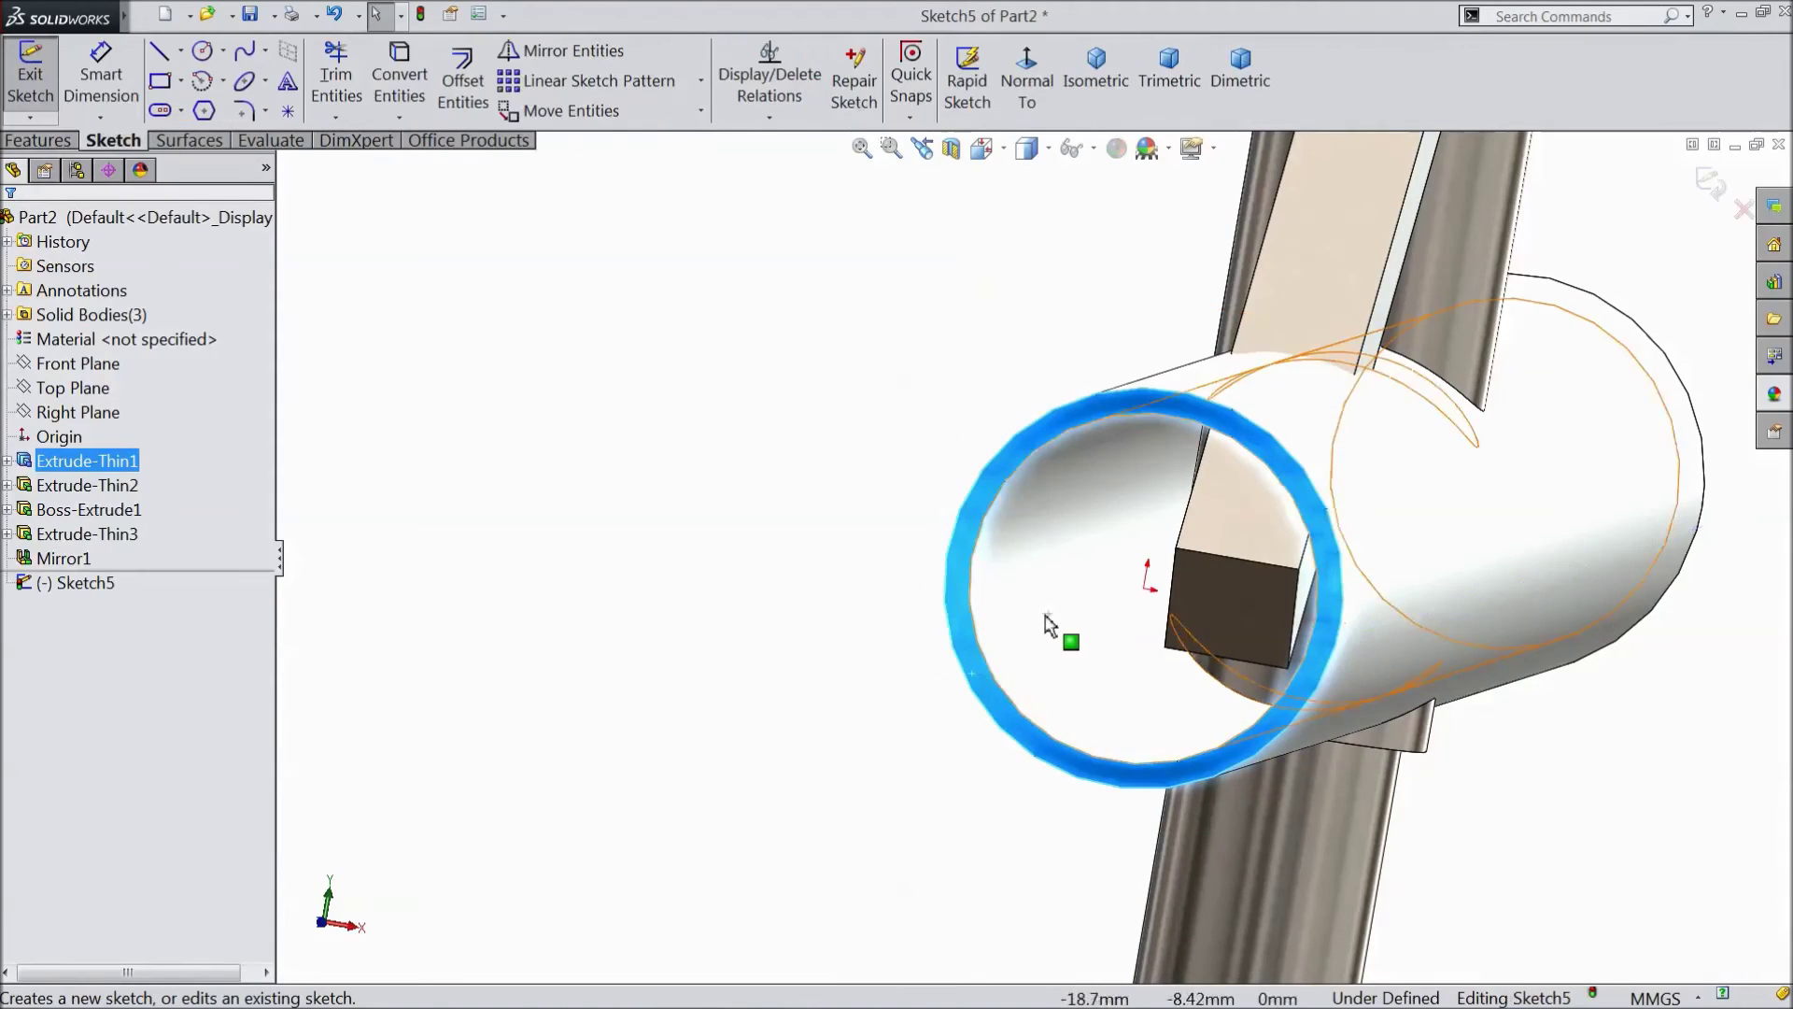
click(981, 551)
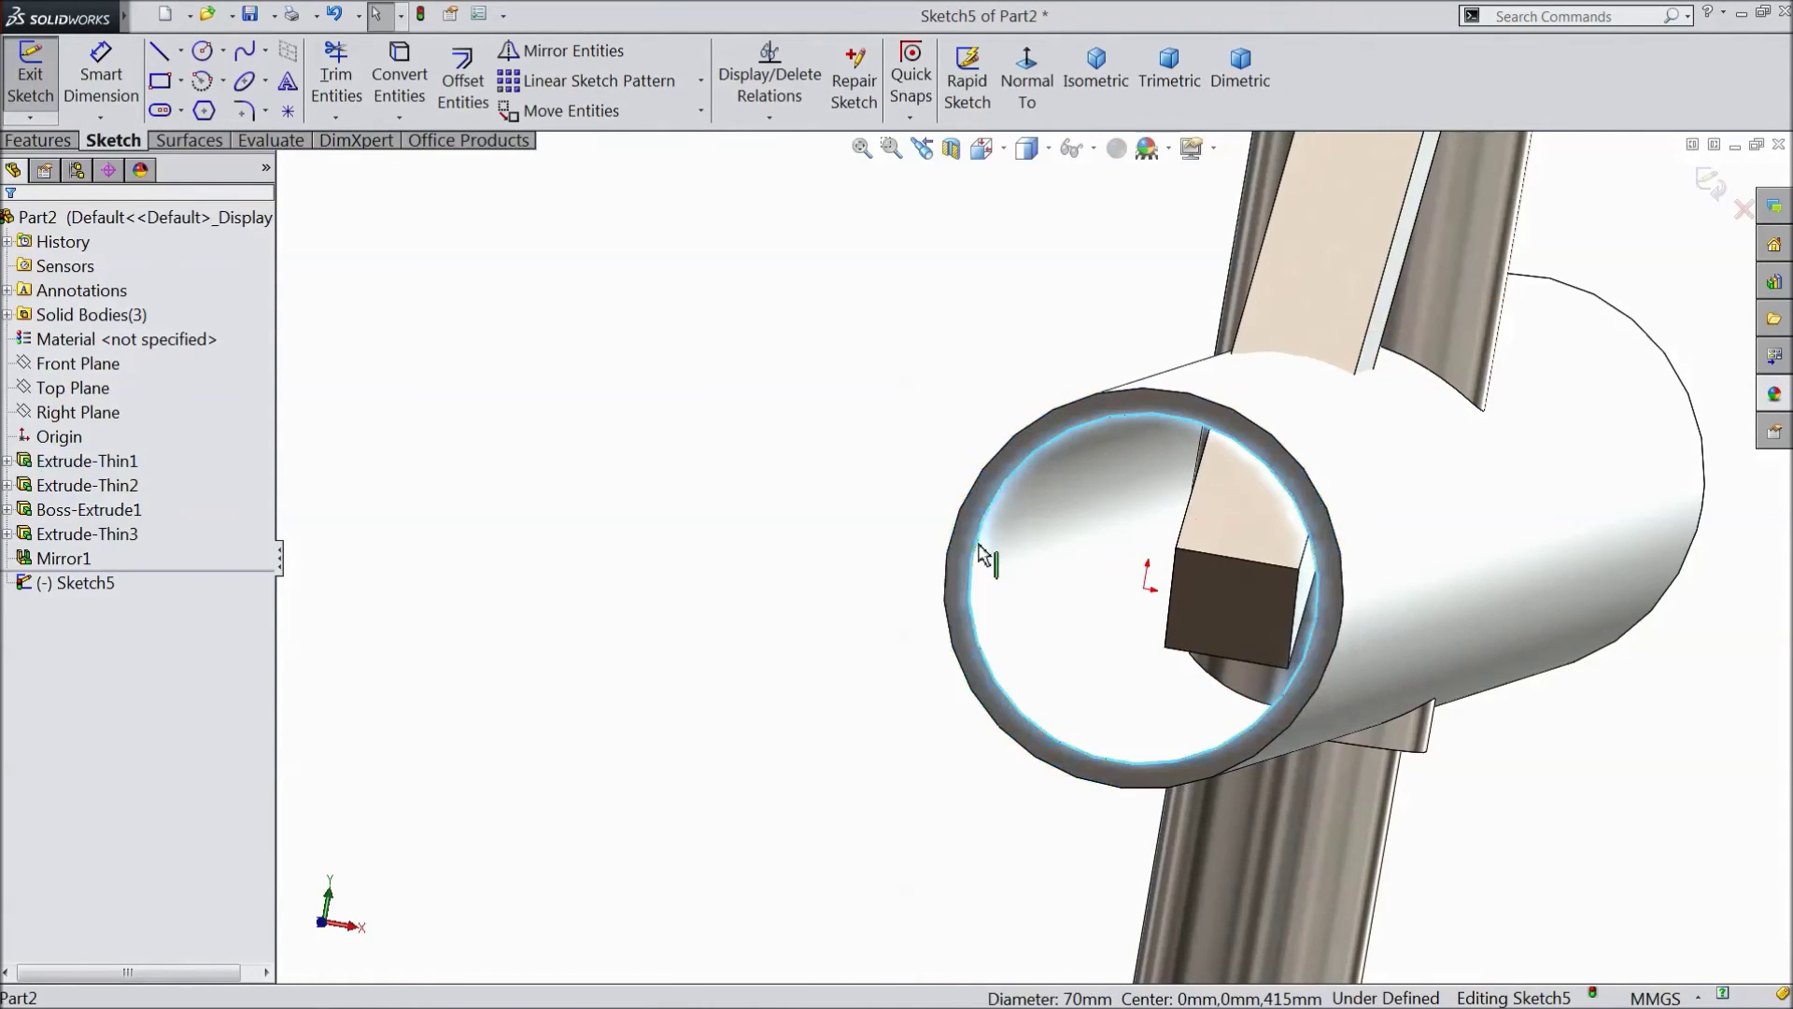
click(399, 80)
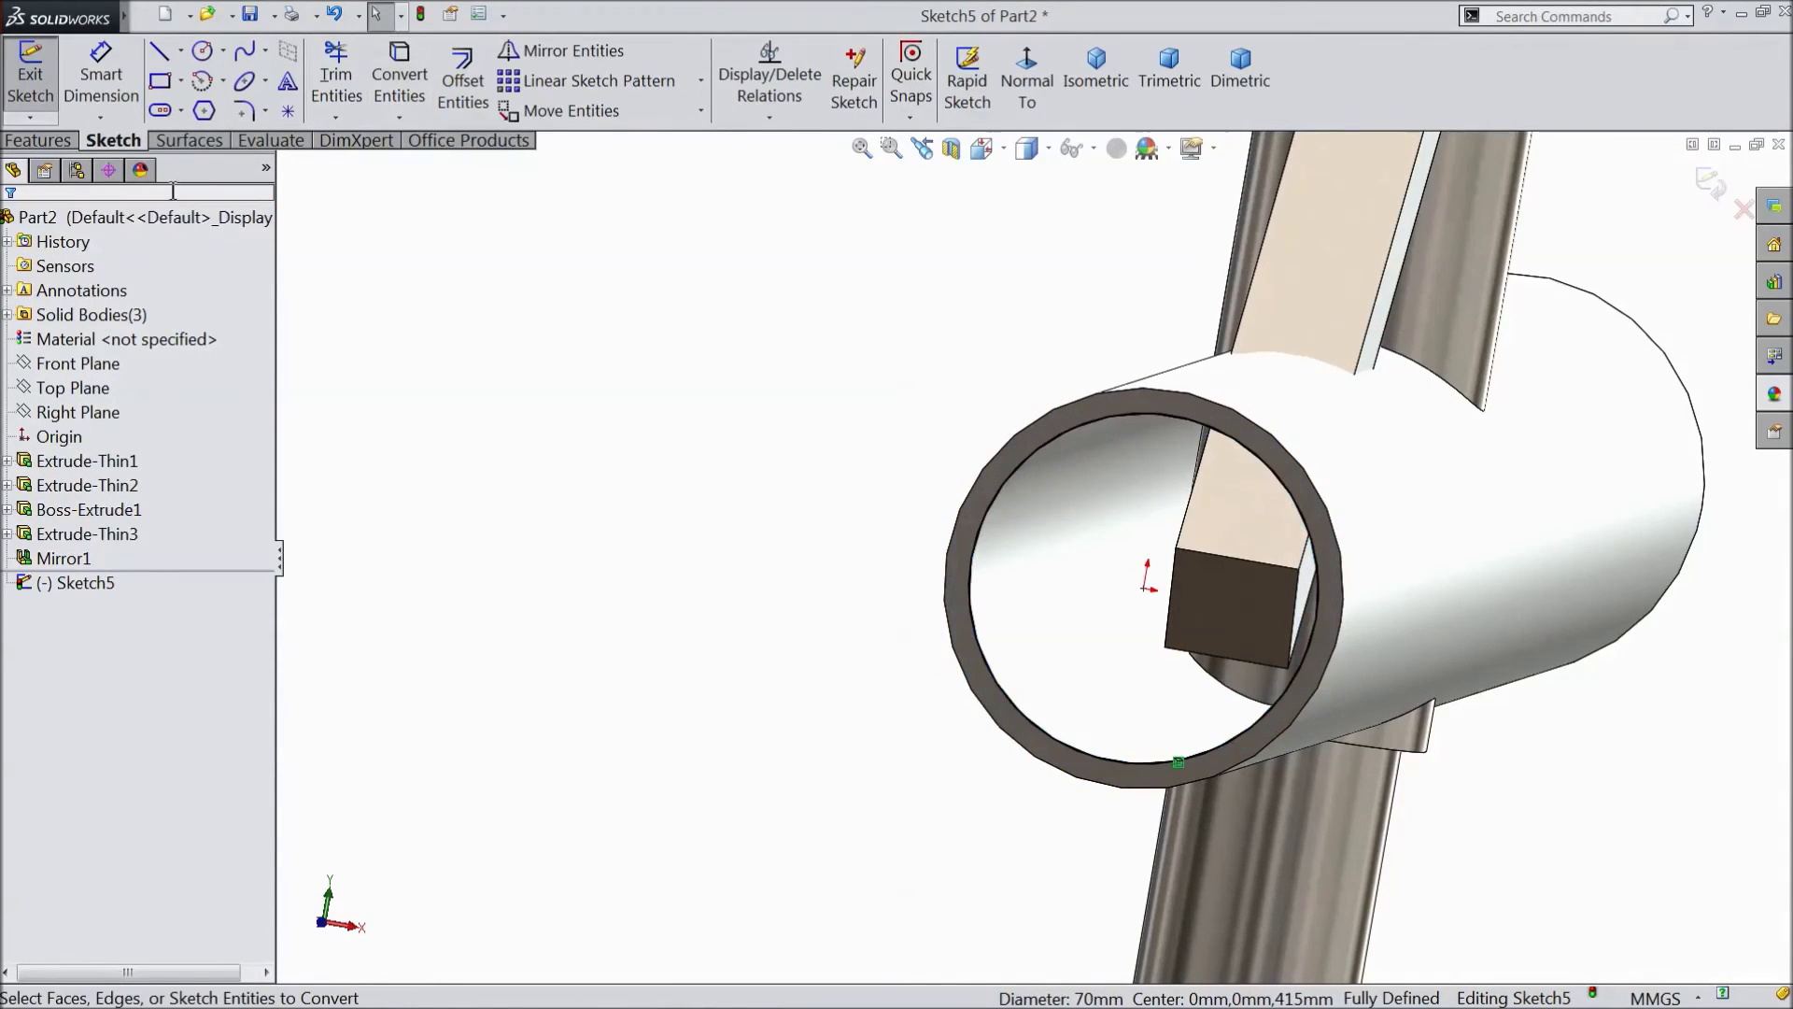
Step: Extrude-cut the circle Blind 1024 mm along the tube, creating Cut-Extrude1
click(39, 140)
click(385, 84)
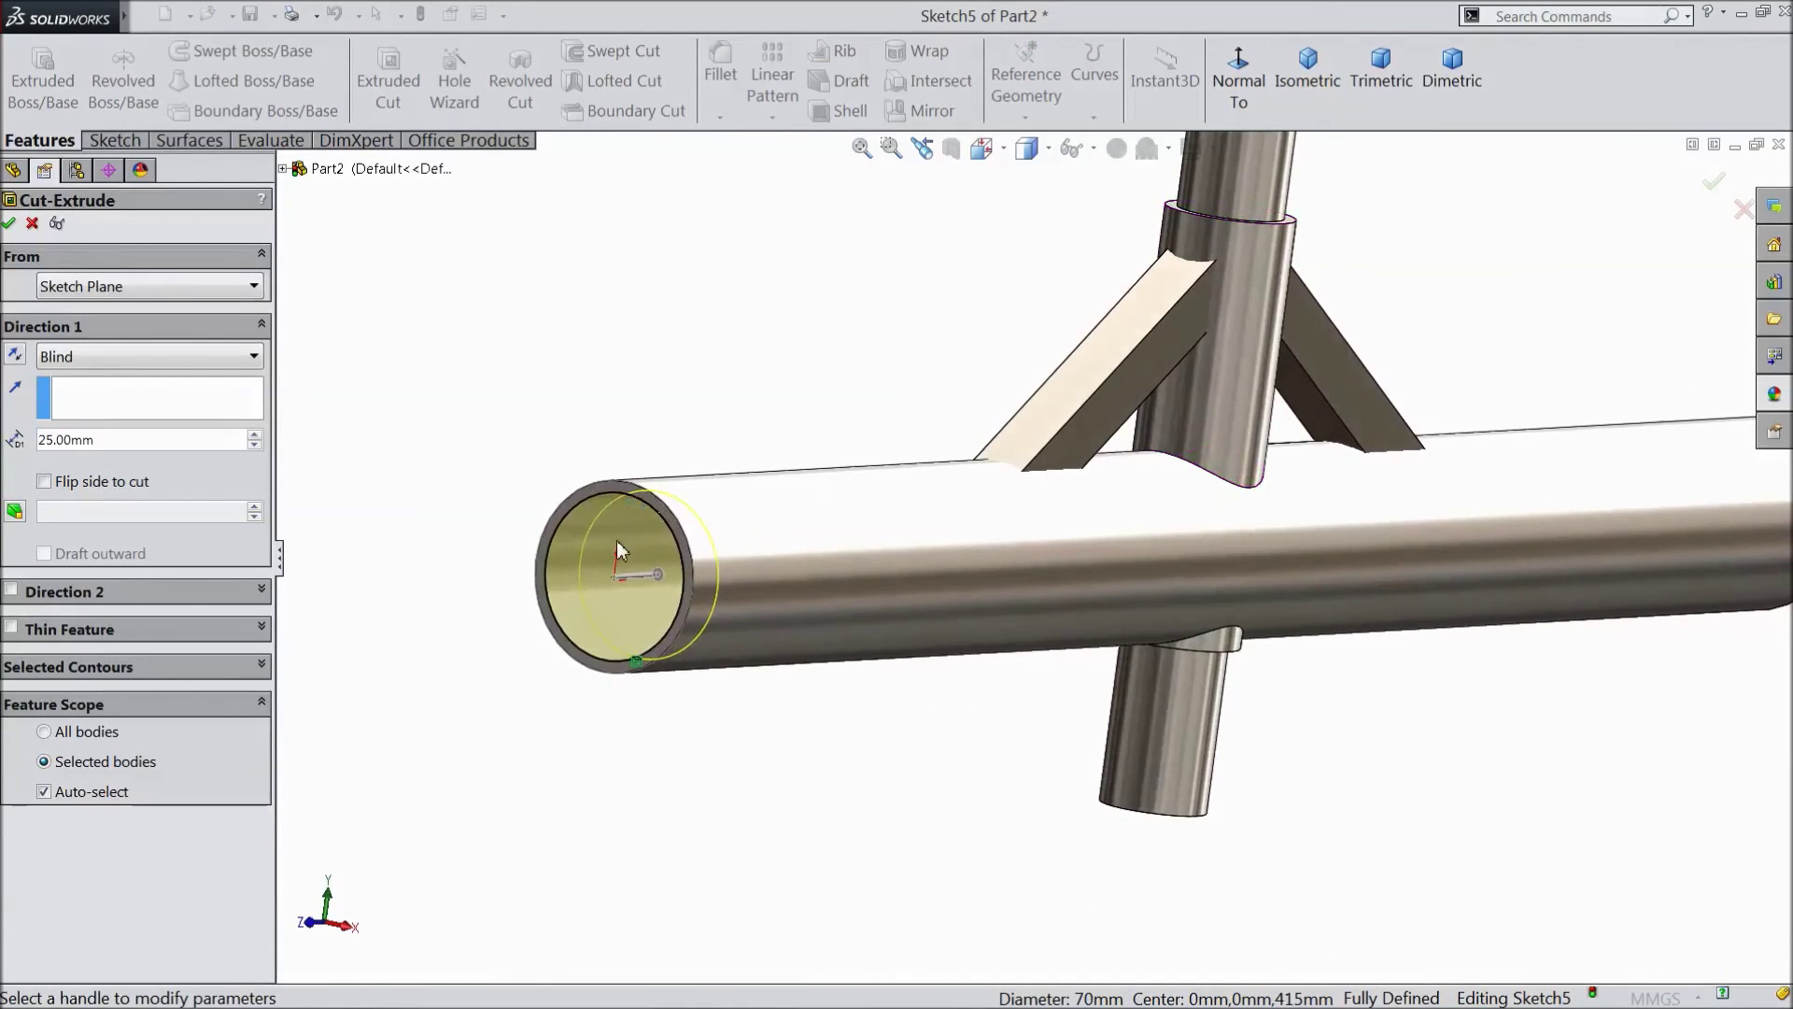
click(822, 575)
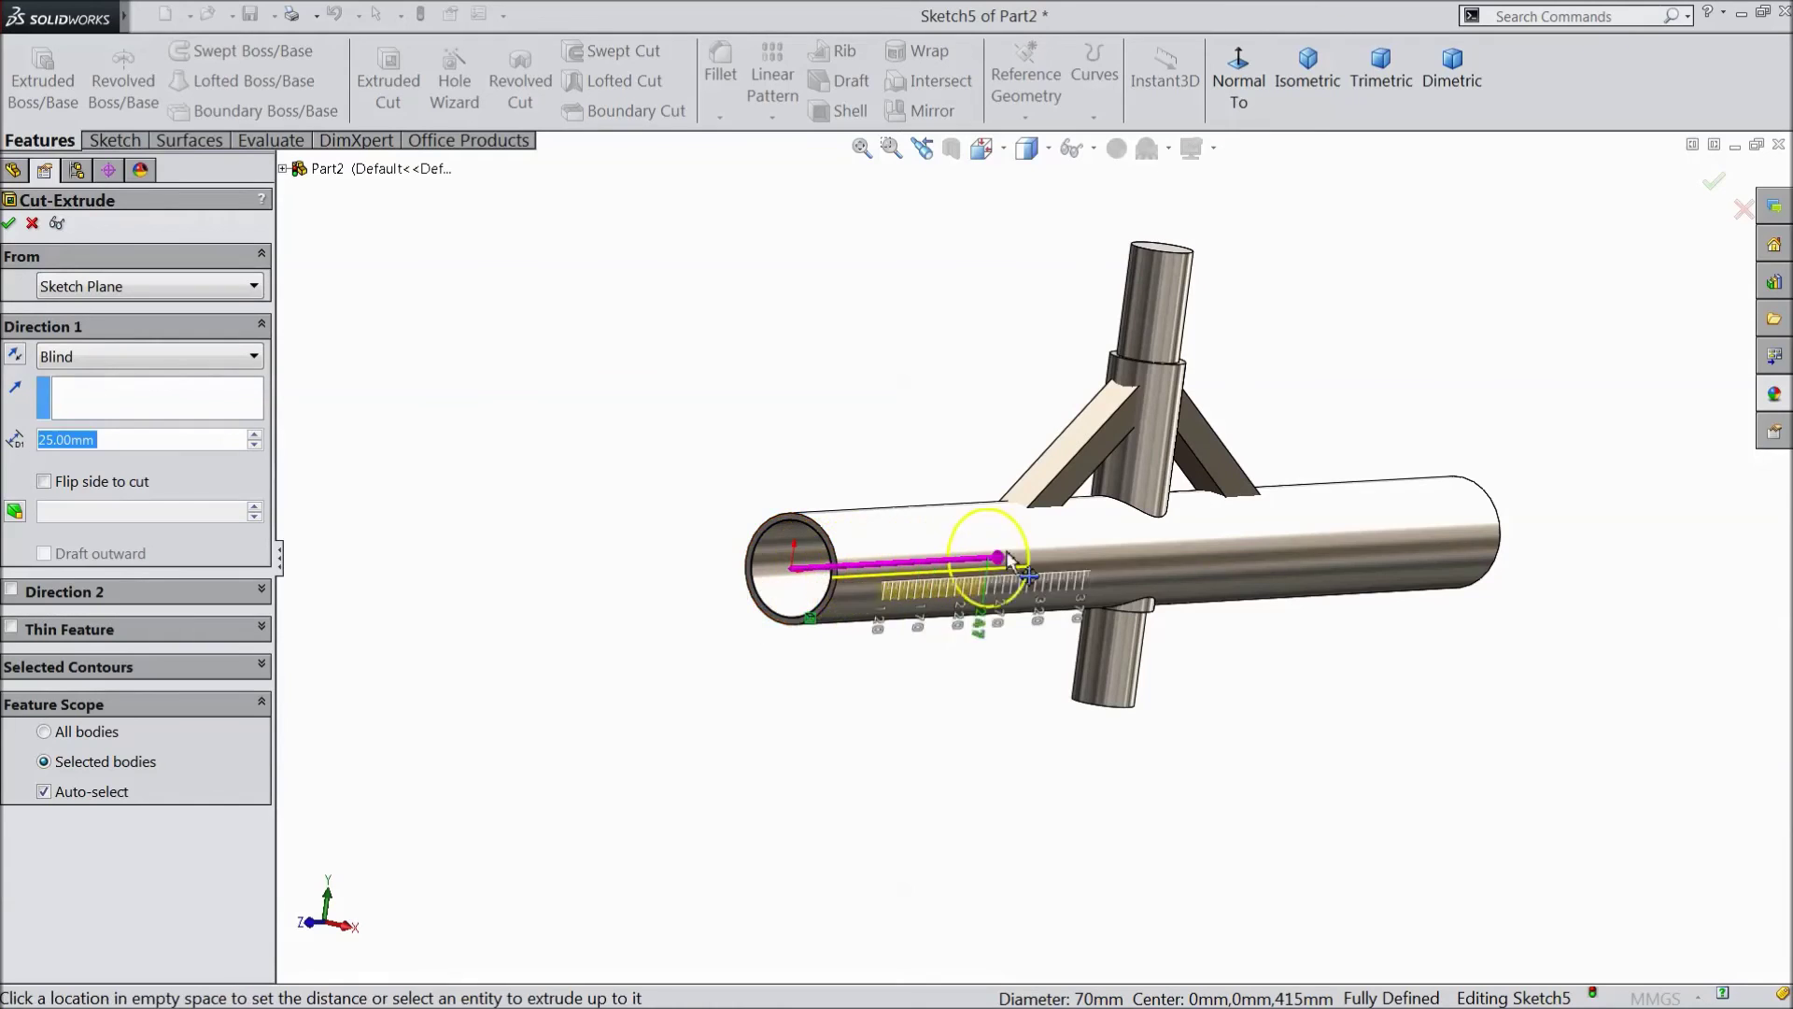
click(1606, 549)
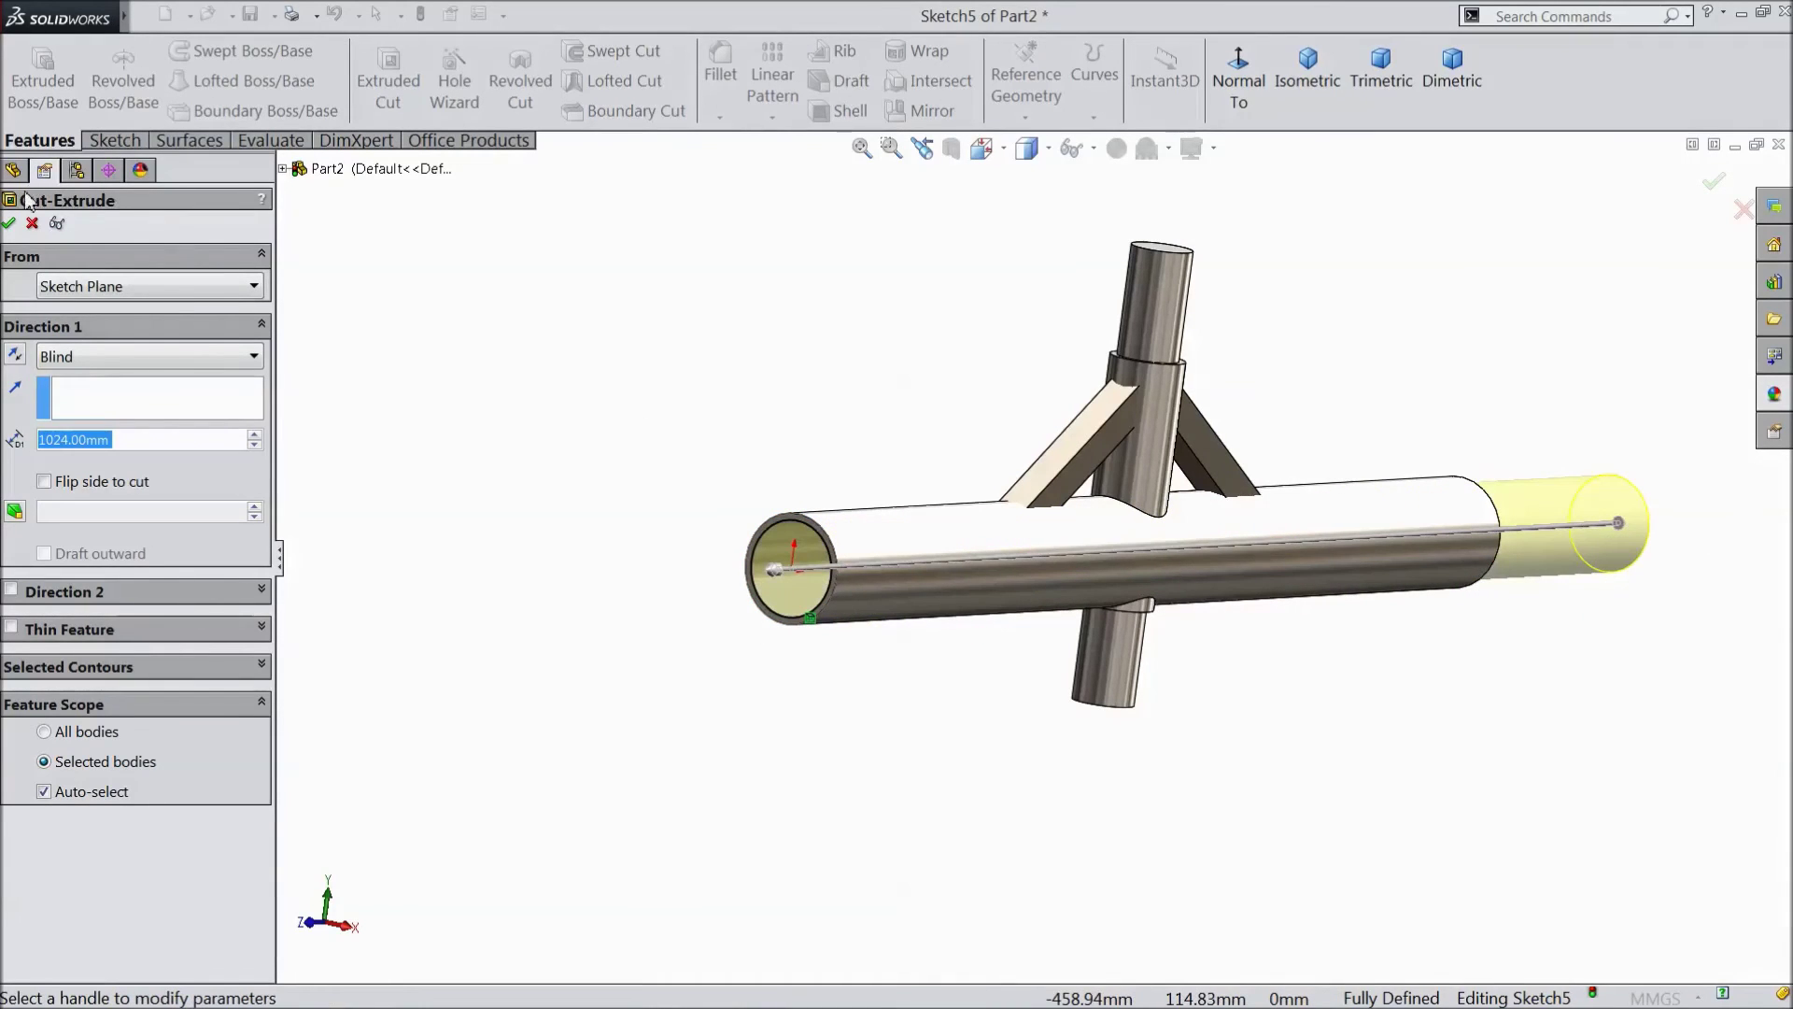
key(Return)
middle_drag(446, 504, 485, 508)
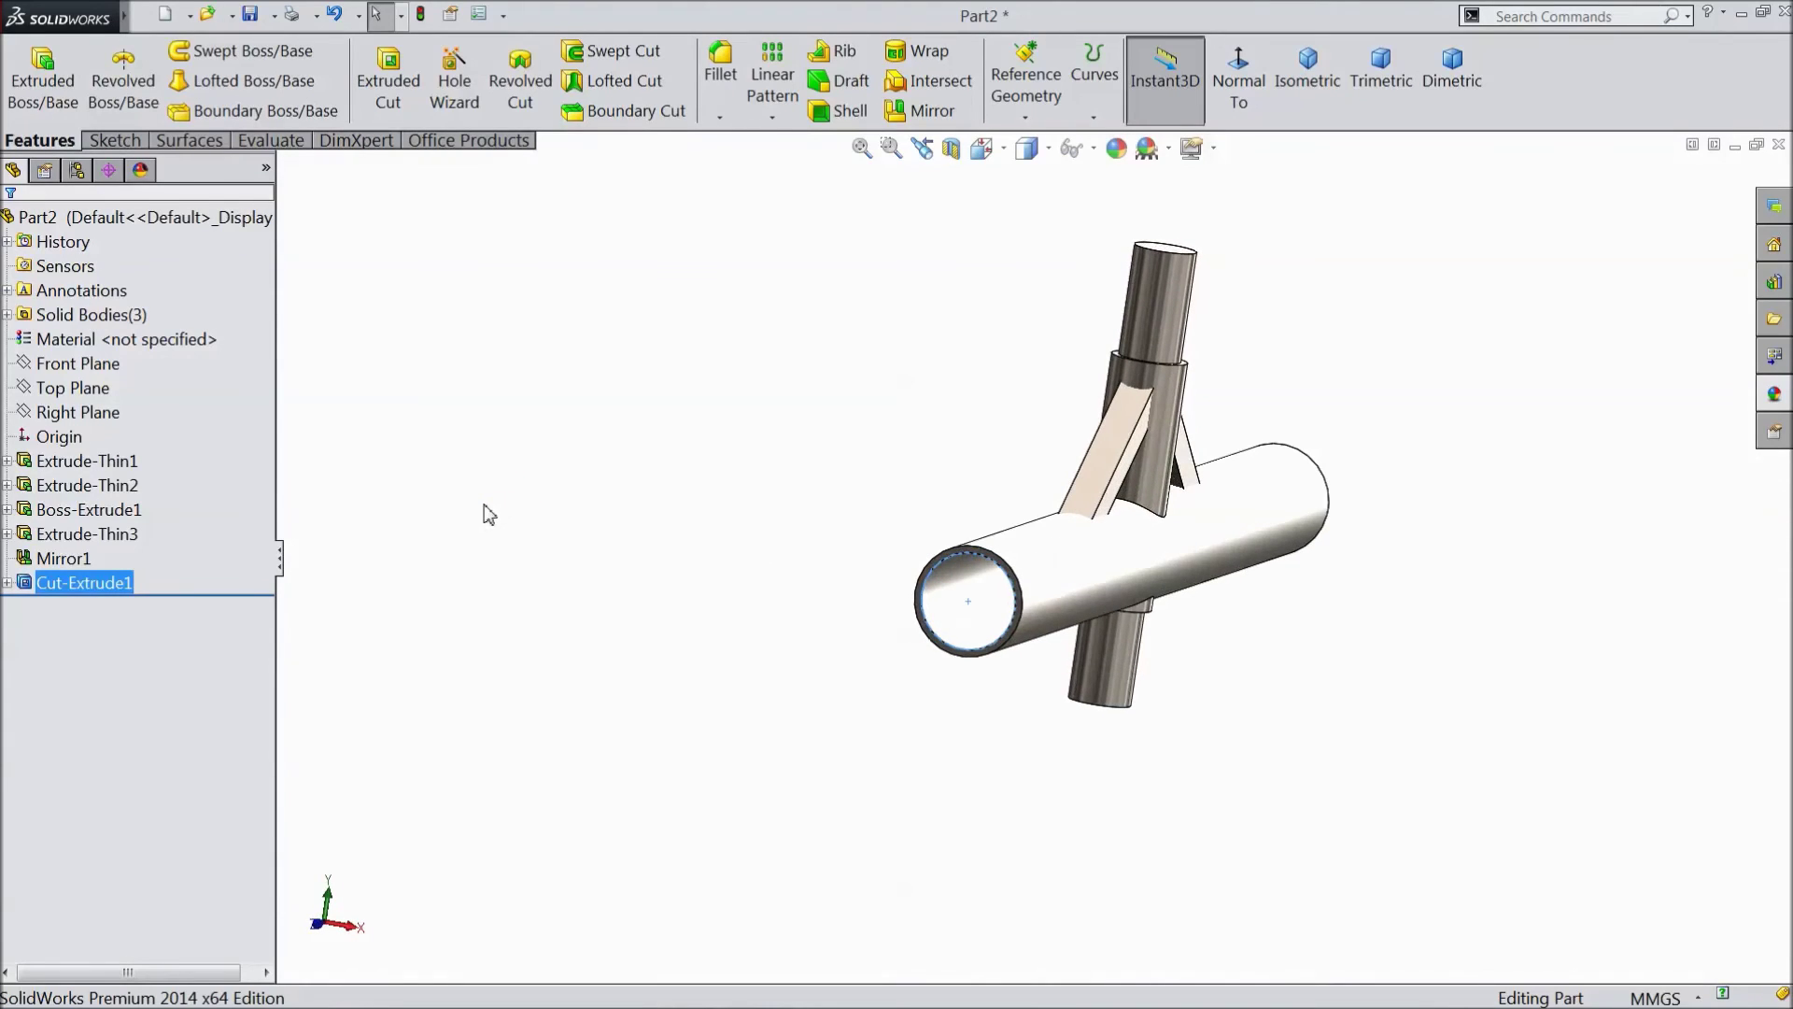
click(747, 406)
click(1307, 65)
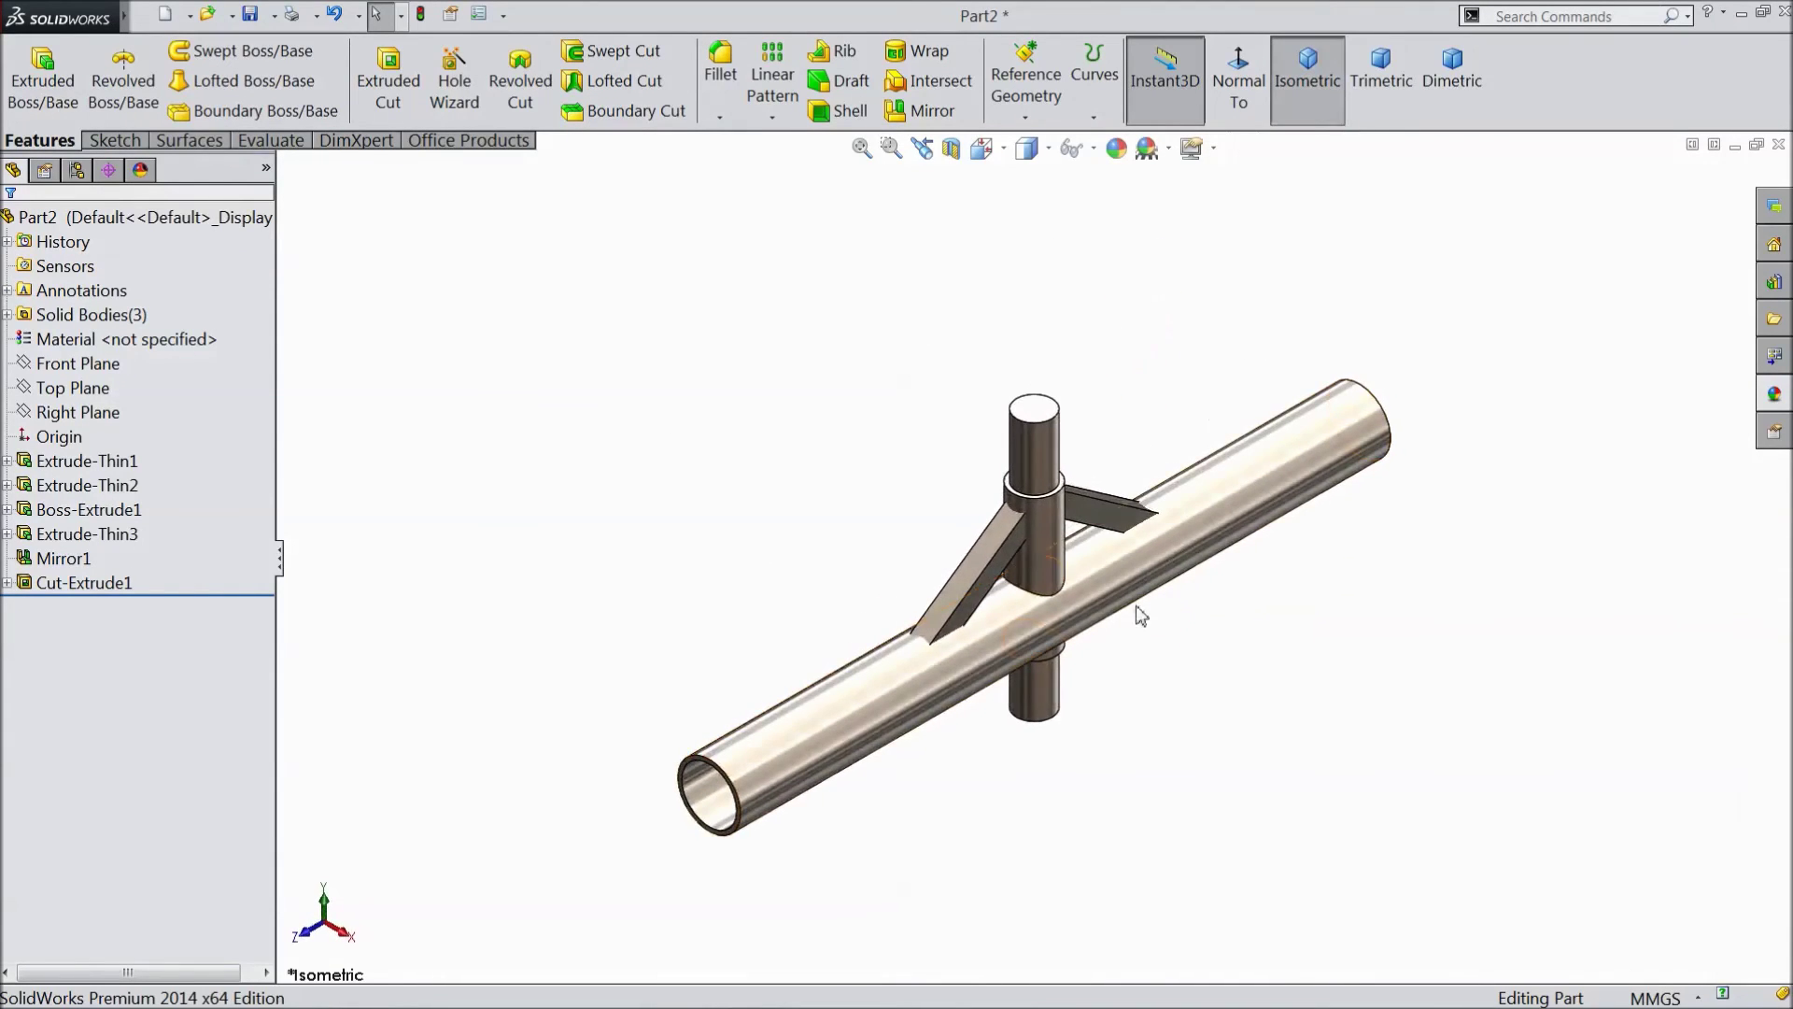
middle_drag(1140, 608, 1100, 612)
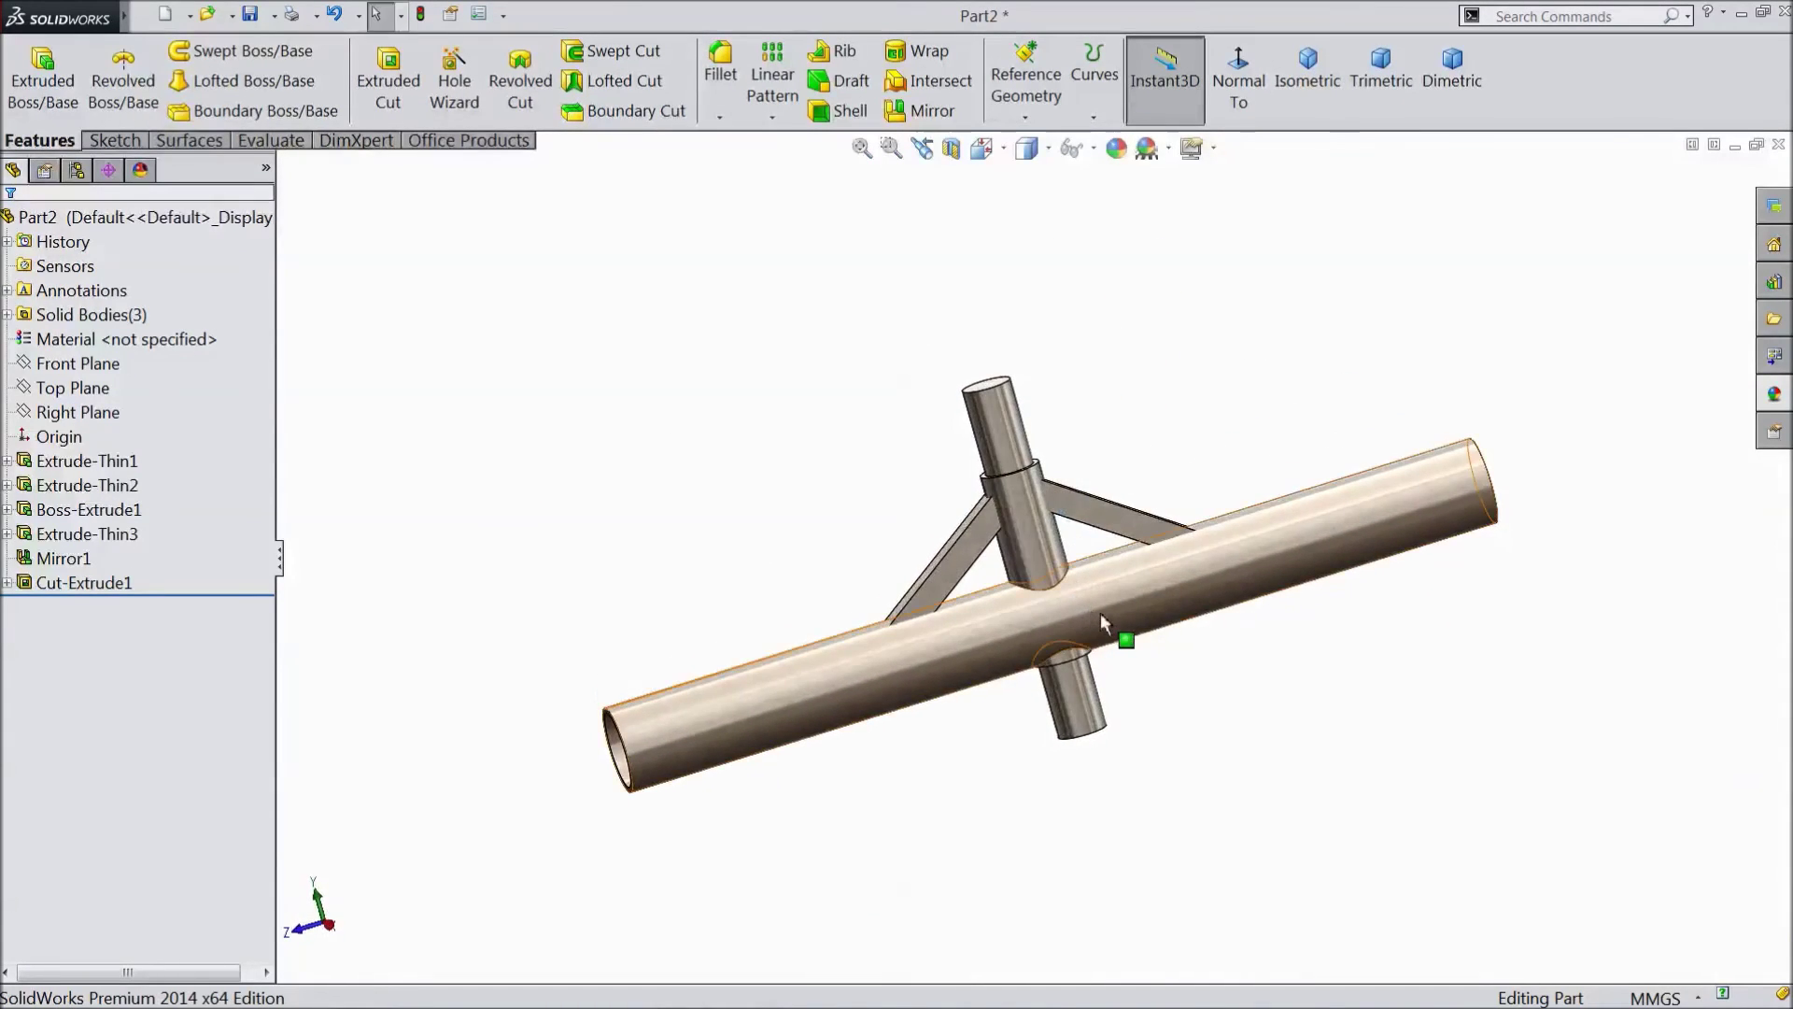
scroll(1112, 612, down, 2)
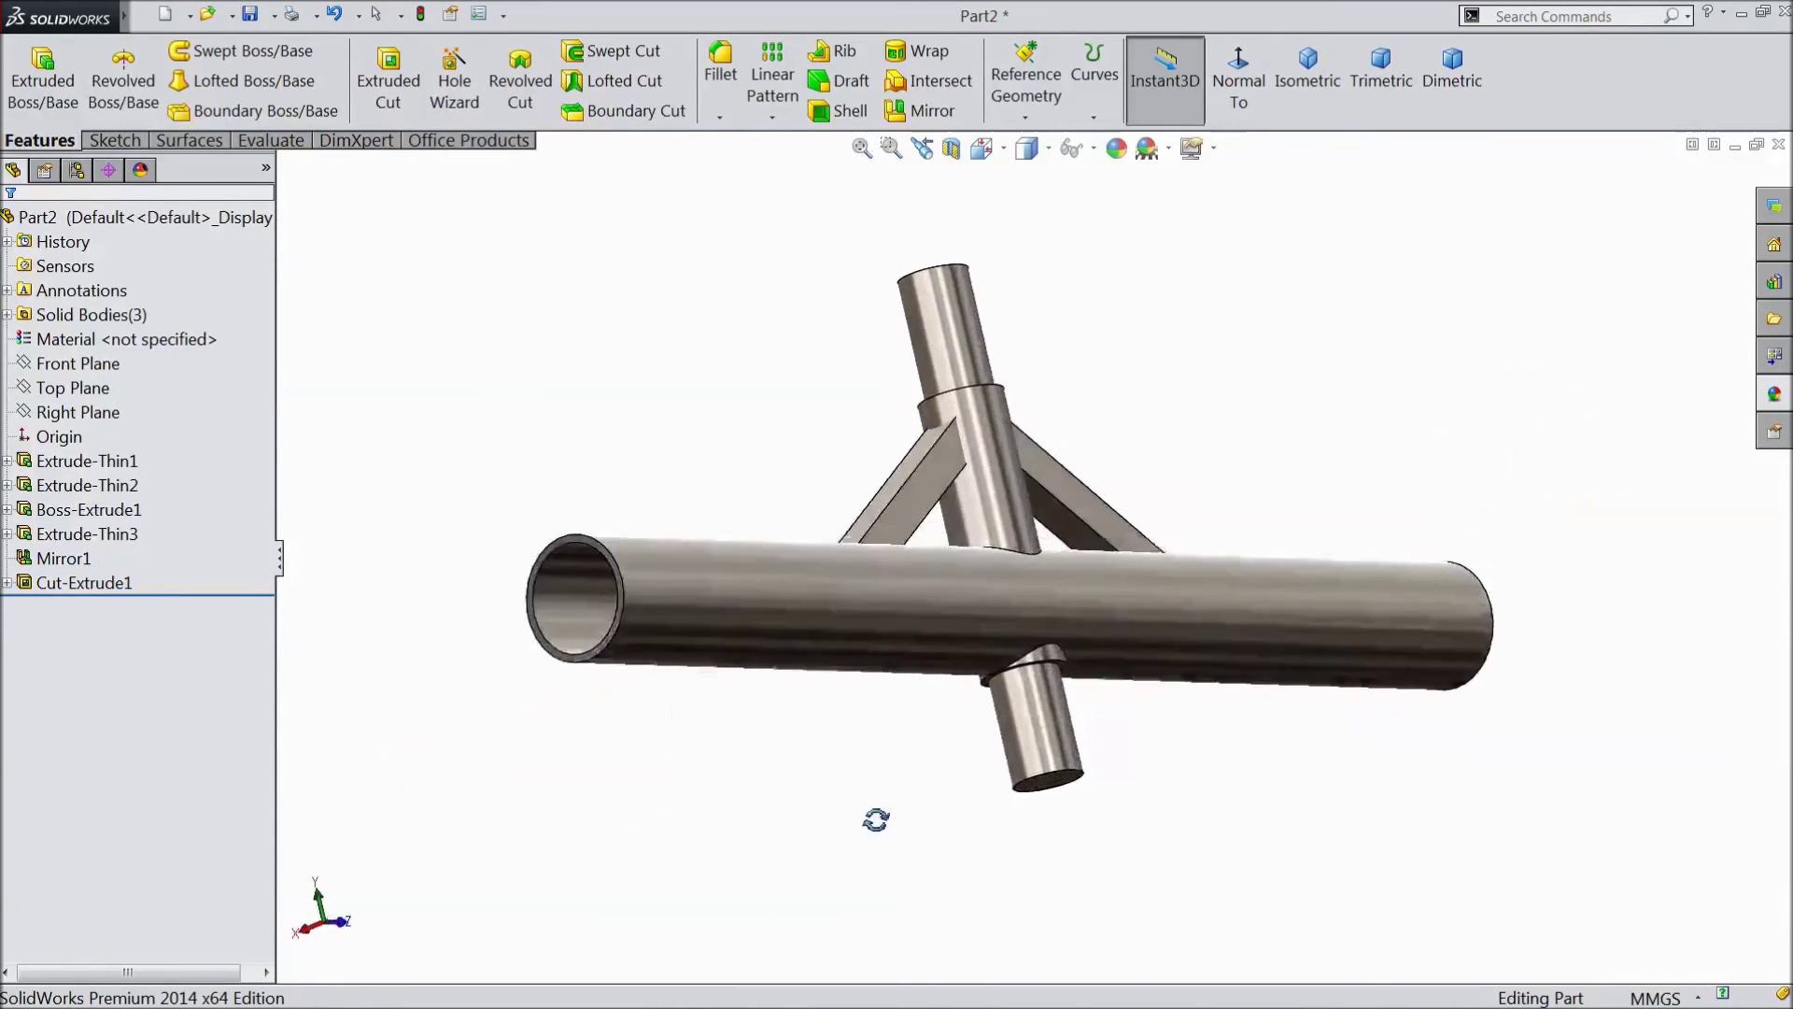